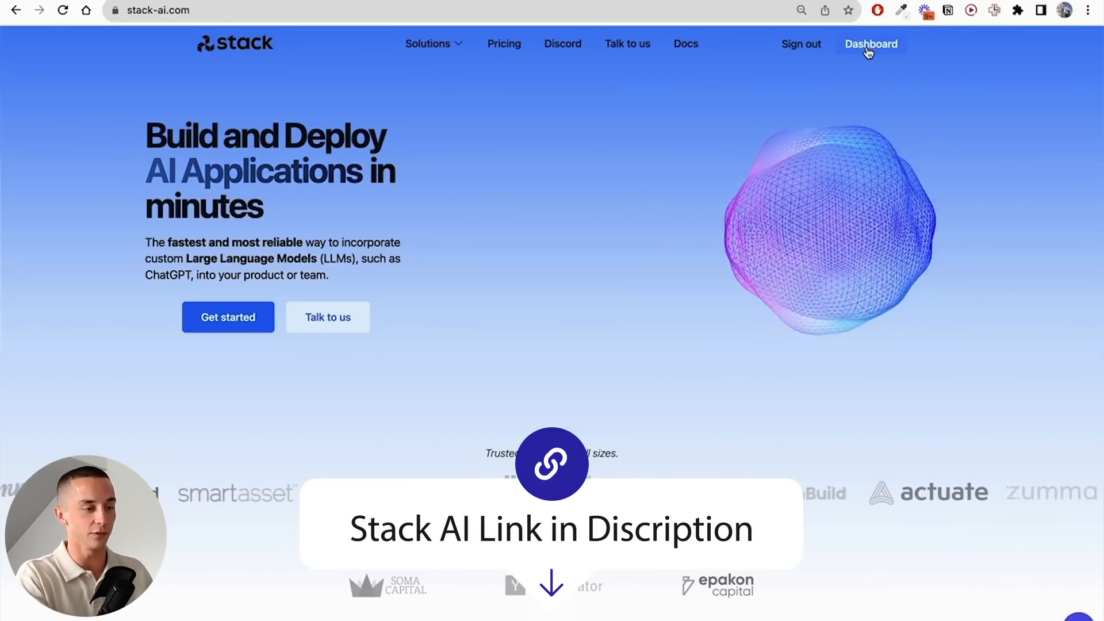
# - Create a new project from the dashboard and add an OpenAI LLM node between its Input and Output nodes
pyautogui.click(884, 46)
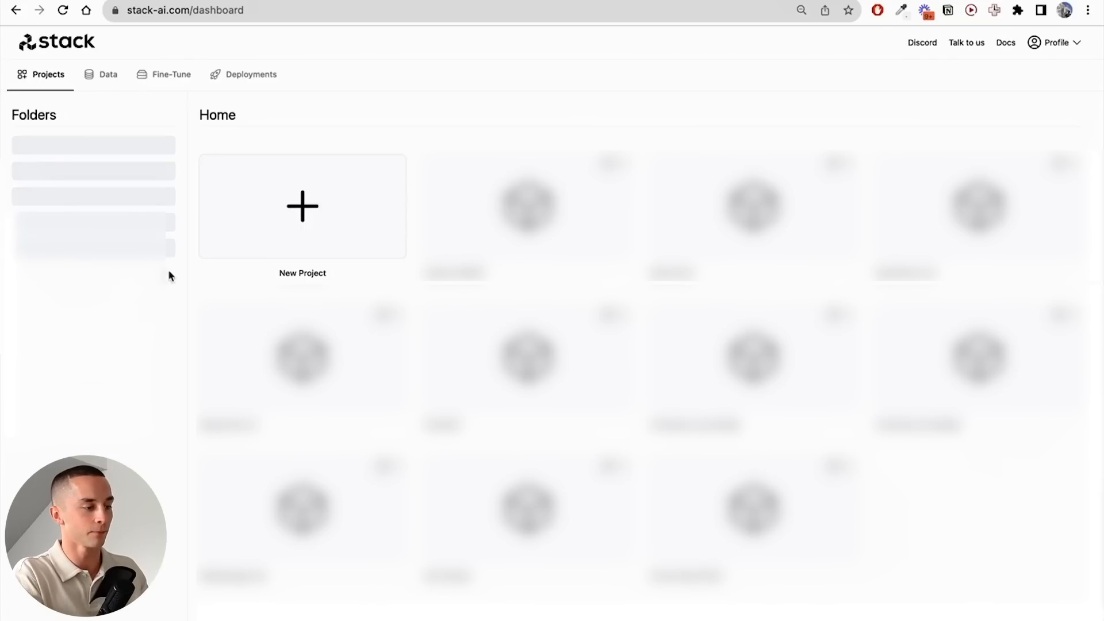
pyautogui.click(308, 220)
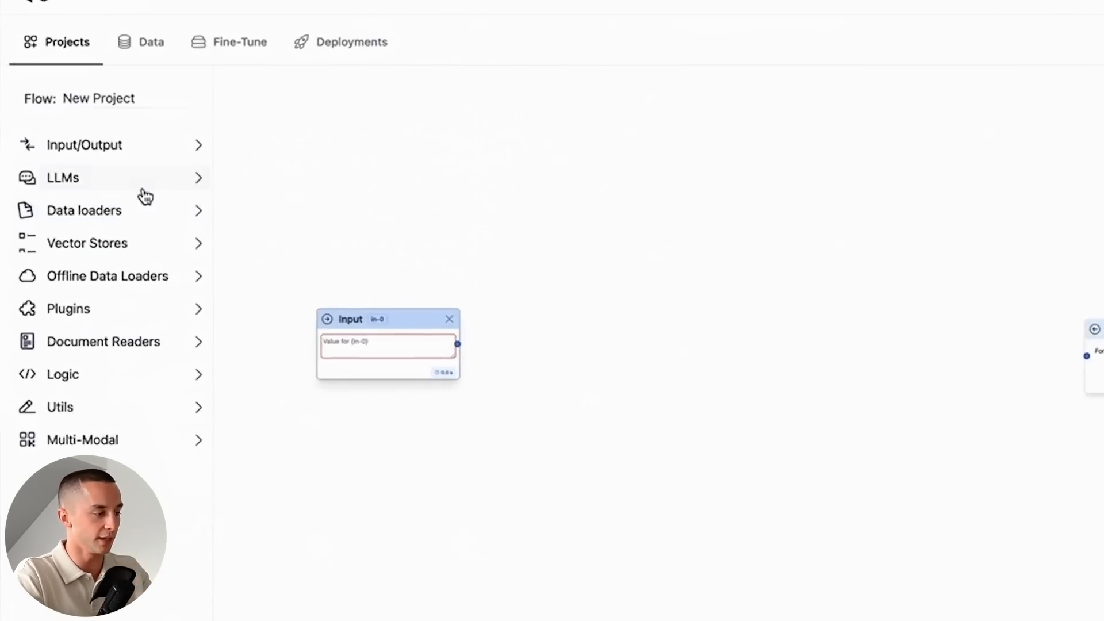
pyautogui.click(93, 175)
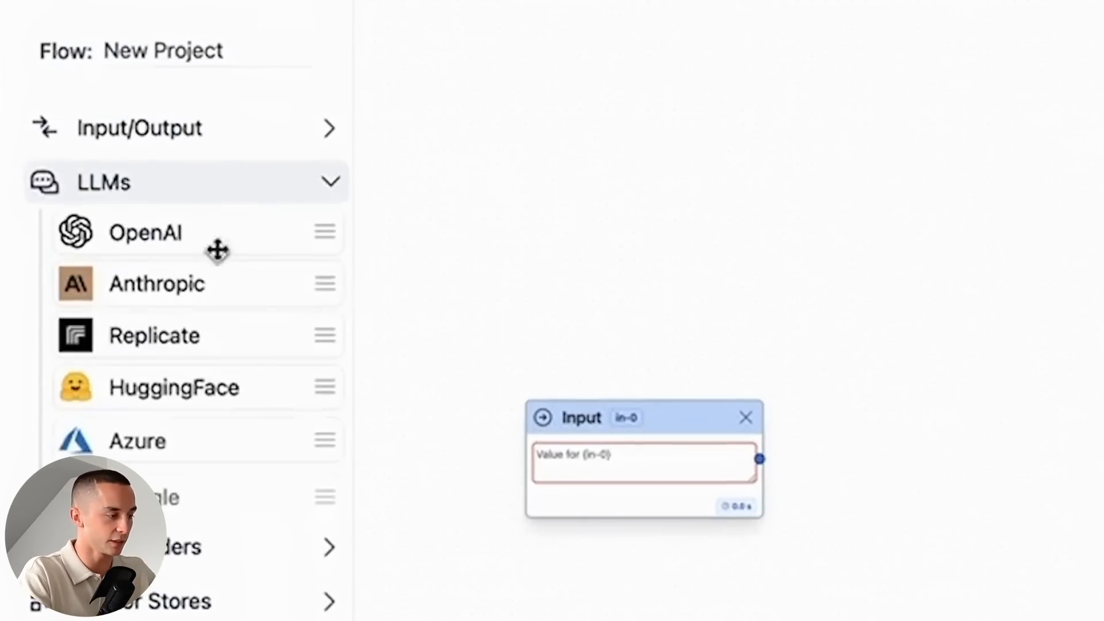
pyautogui.moveTo(167, 232); pyautogui.dragTo(1103, 247)
pyautogui.moveTo(681, 207); pyautogui.dragTo(537, 216)
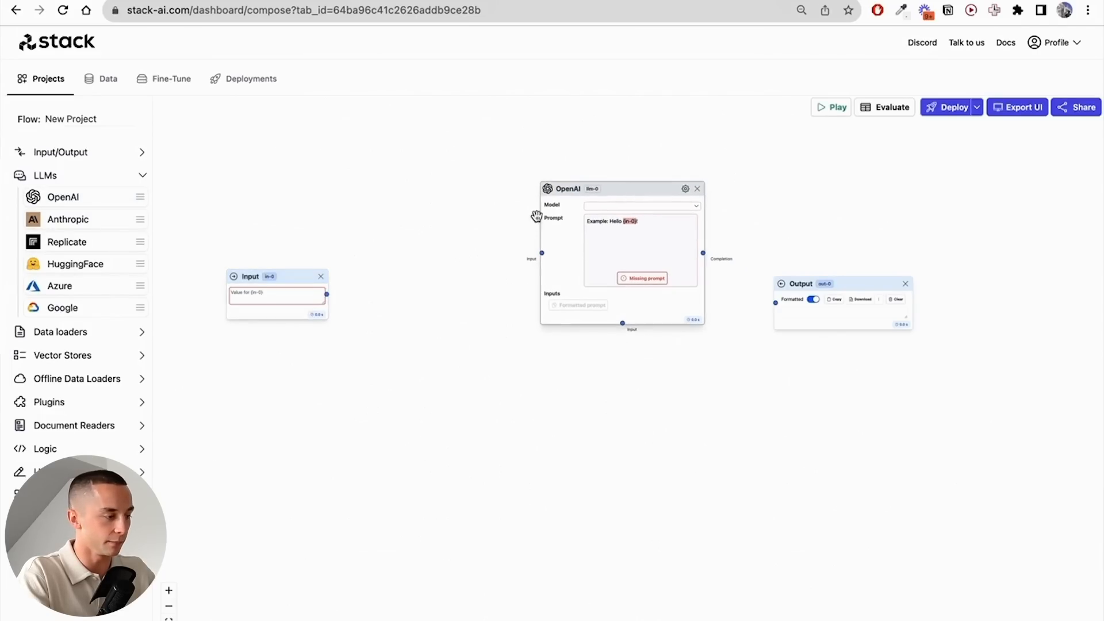
# - Add a Documents data loader node to the flow below the Input node
pyautogui.click(90, 332)
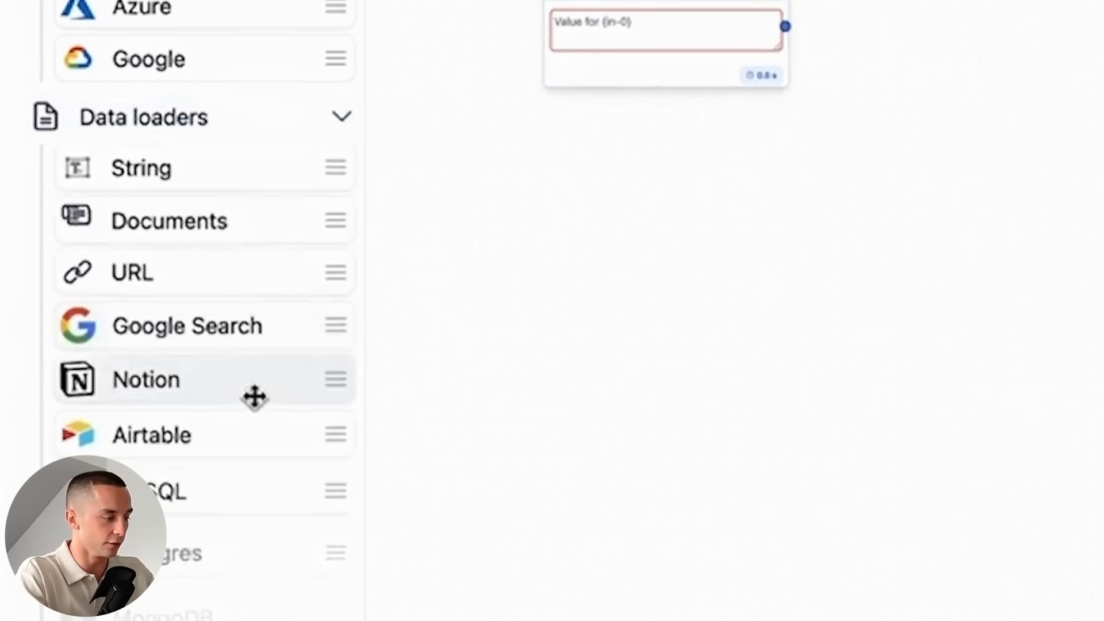
pyautogui.scroll(-1, 107, 459)
pyautogui.moveTo(765, 383); pyautogui.dragTo(1008, 243)
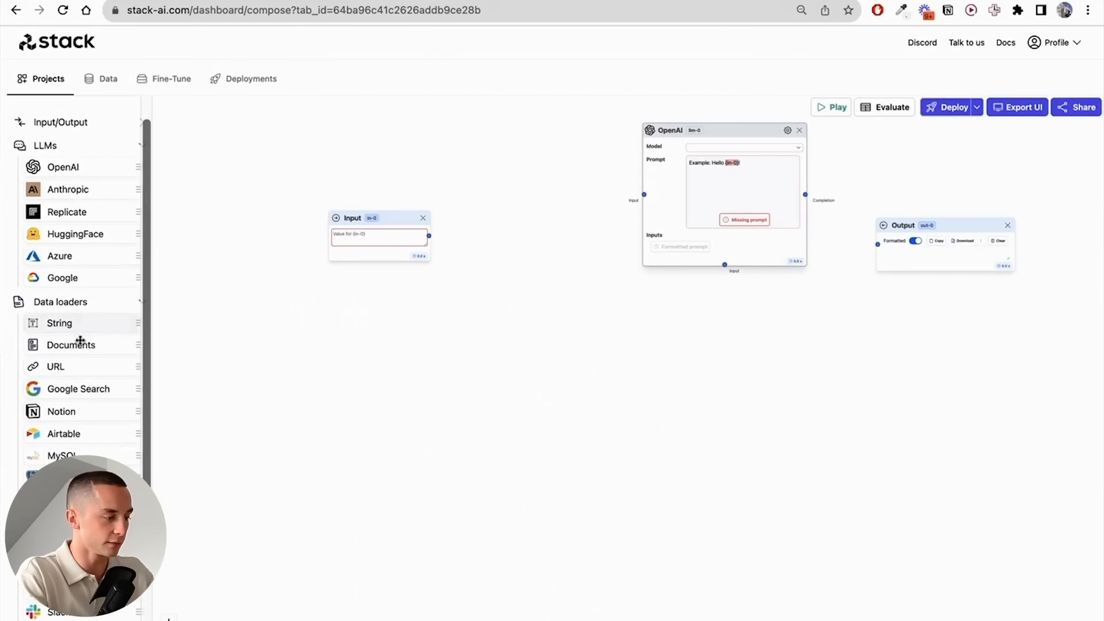
pyautogui.moveTo(186, 166); pyautogui.dragTo(666, 159)
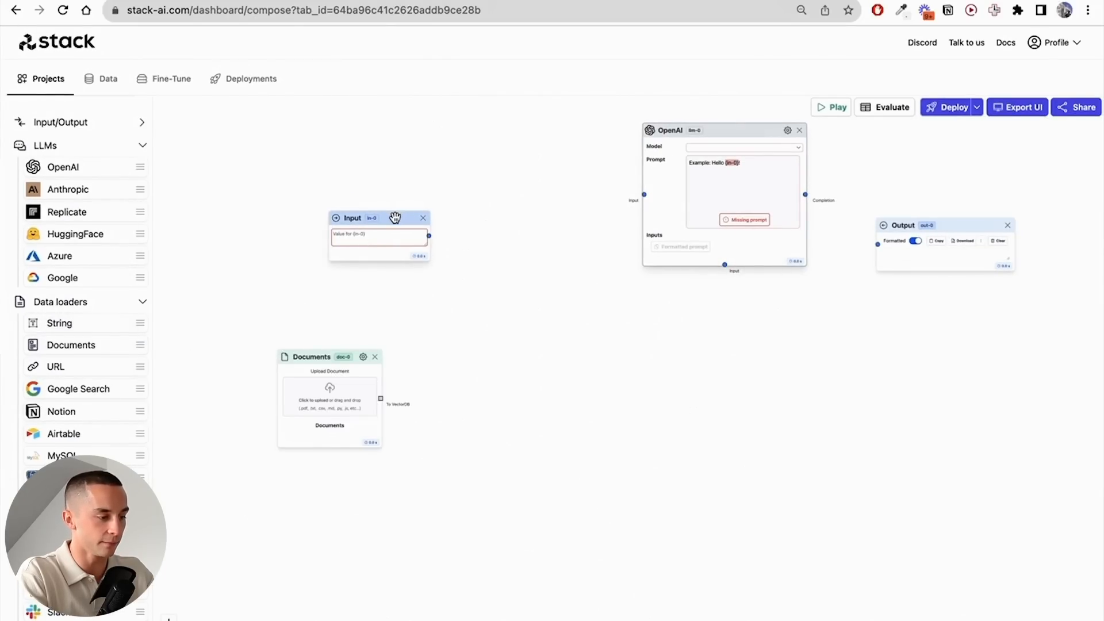
# - Add a Basic vector store node between the Documents node and the OpenAI node
pyautogui.scroll(-2, 99, 552)
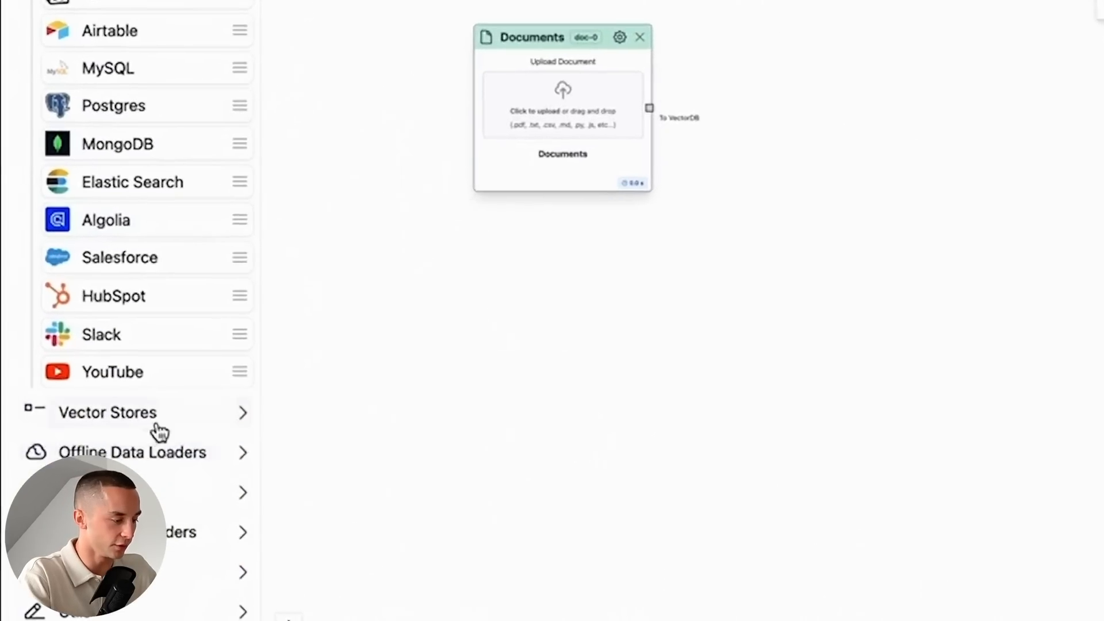
pyautogui.click(96, 579)
pyautogui.scroll(-1, 95, 598)
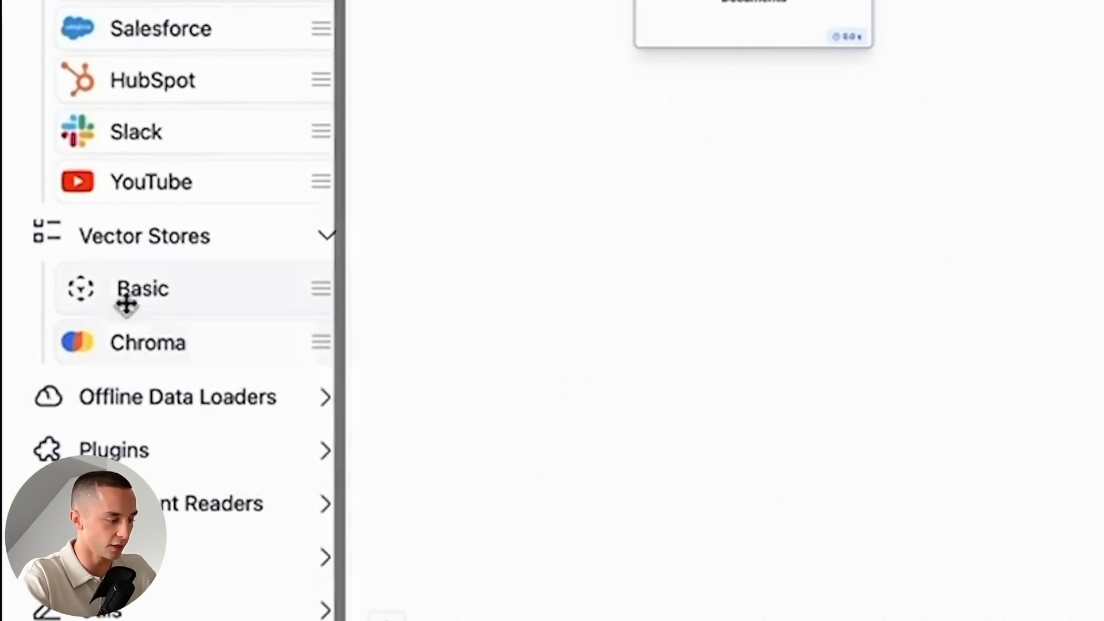
pyautogui.moveTo(127, 304); pyautogui.dragTo(1103, 0)
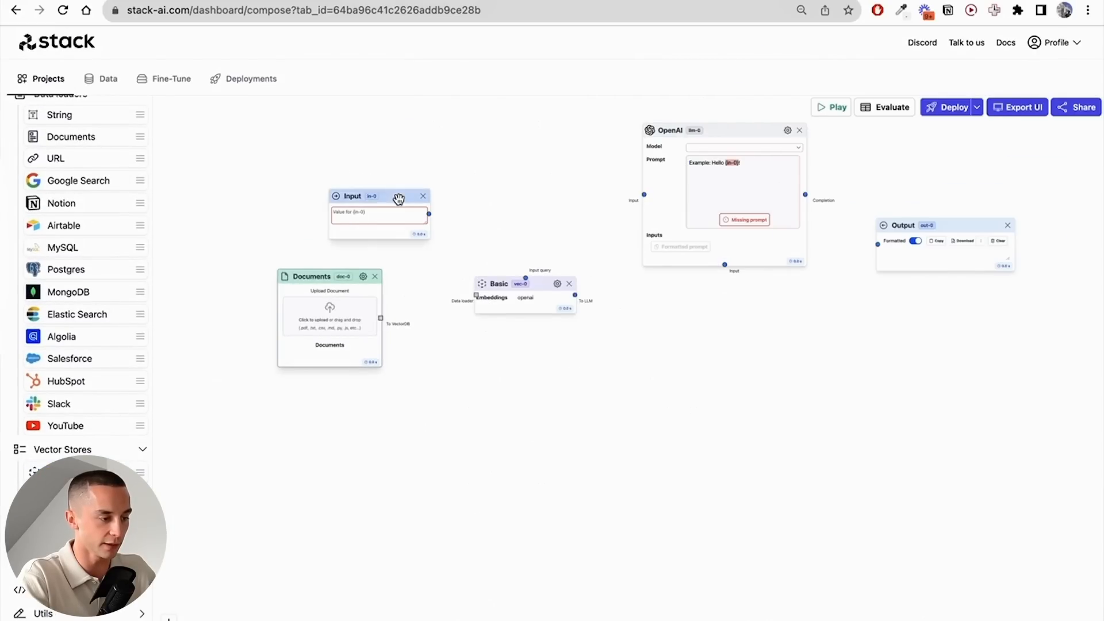
# - Add a second Output node to the flow below the Basic vector store
pyautogui.scroll(5, 90, 239)
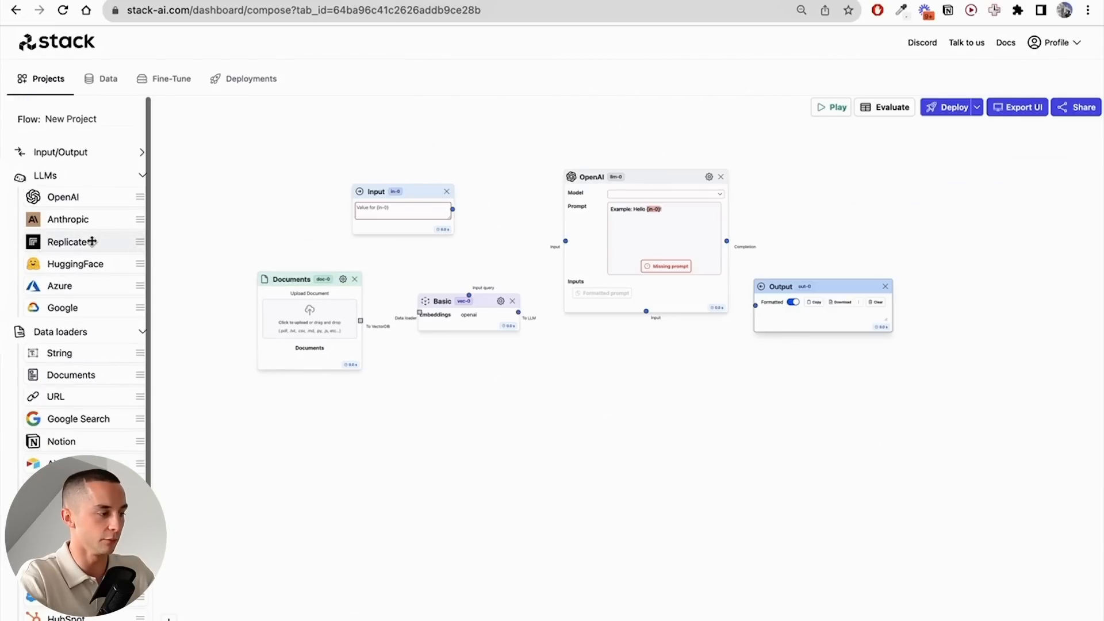
pyautogui.click(78, 148)
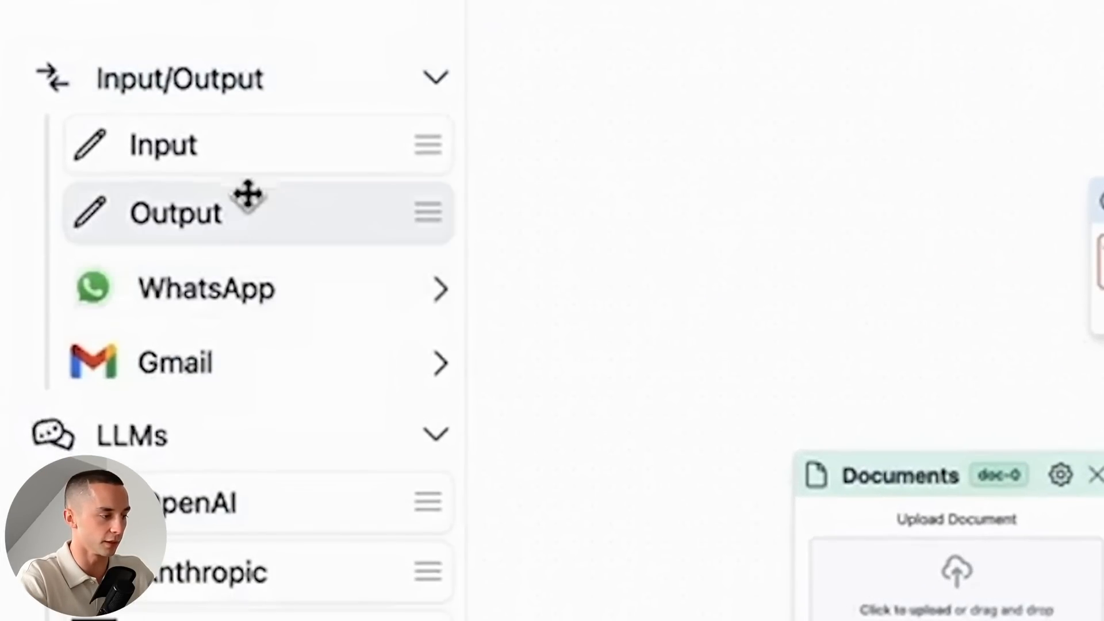
pyautogui.moveTo(248, 195); pyautogui.dragTo(1103, 620)
pyautogui.scroll(2, 500, 398)
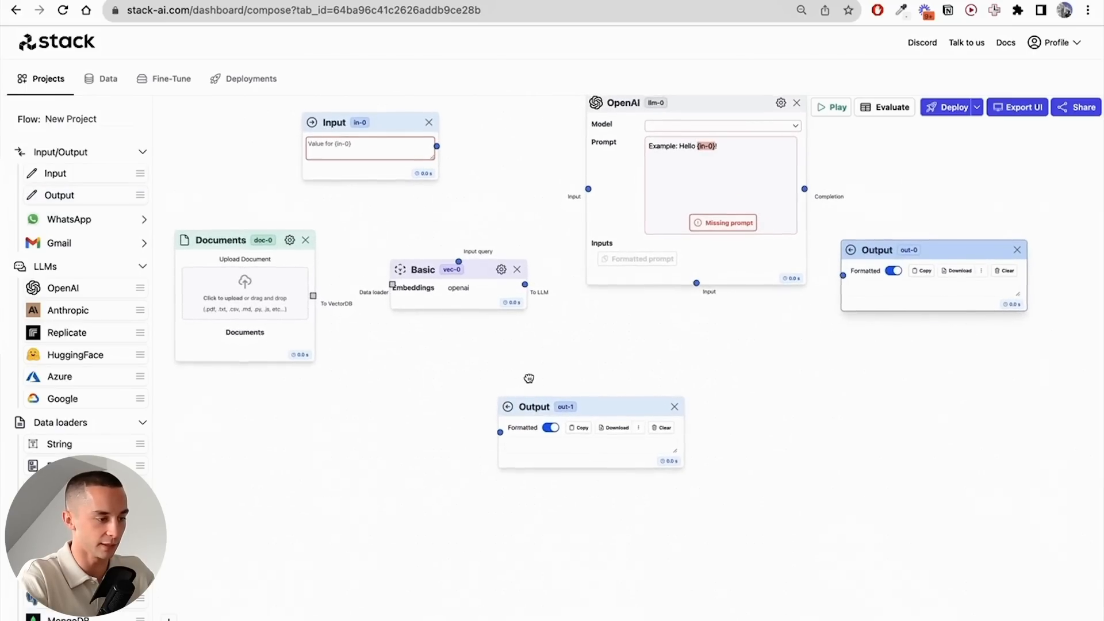
# - Connect Input and Documents to Basic, Input and Basic to OpenAI, Basic to the second Output, and OpenAI's completion to the first Output
pyautogui.moveTo(528, 375); pyautogui.dragTo(558, 441)
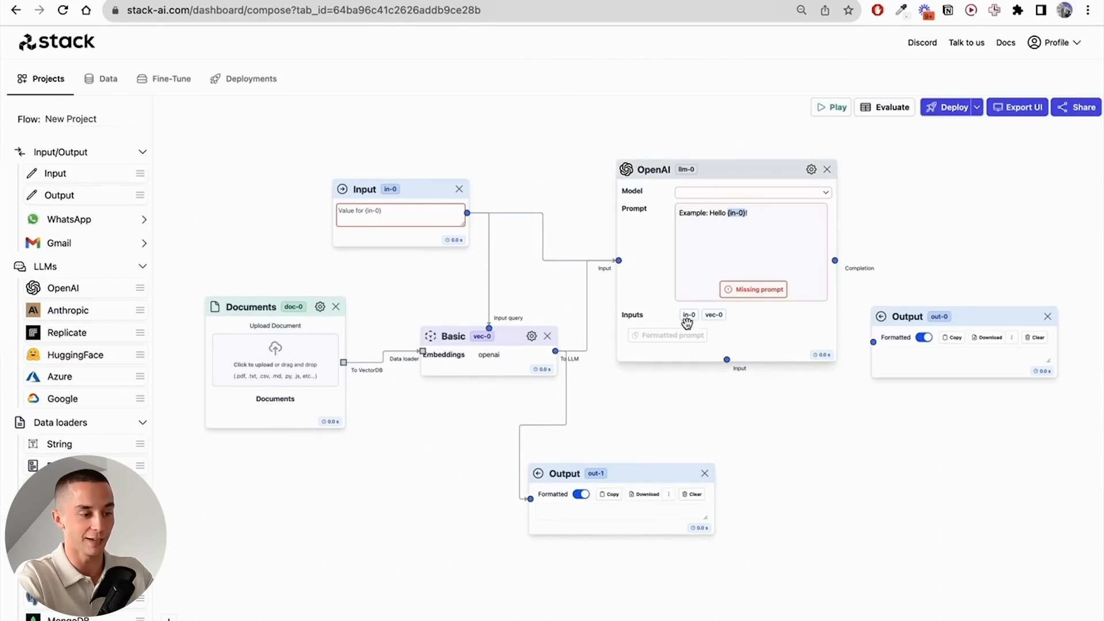
pyautogui.moveTo(862, 404); pyautogui.dragTo(602, 358)
pyautogui.moveTo(708, 274); pyautogui.dragTo(726, 226)
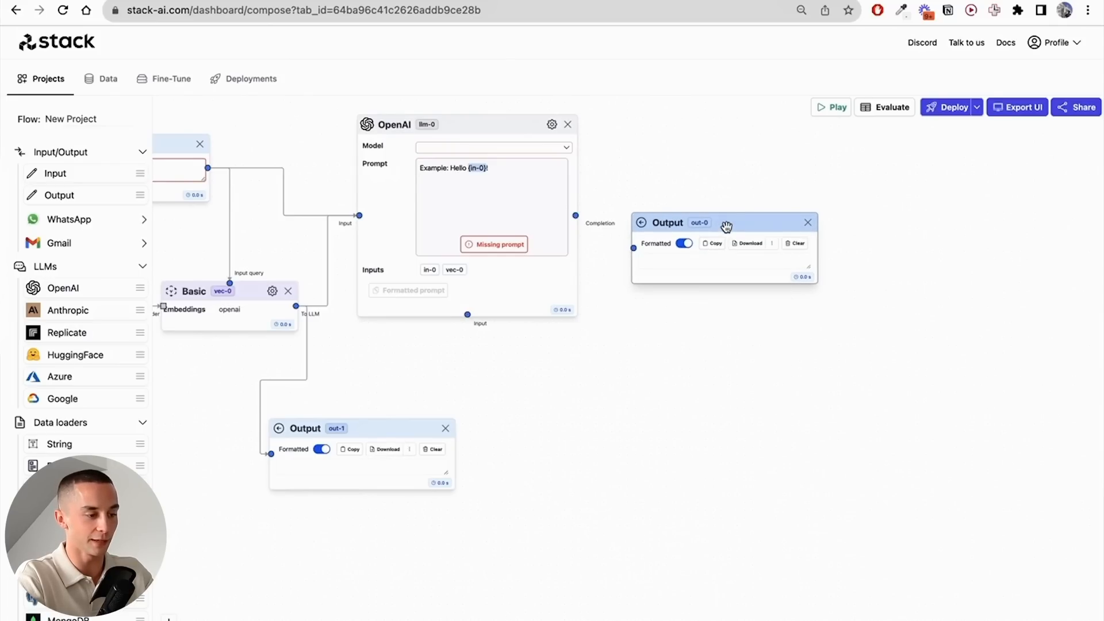
pyautogui.moveTo(579, 216); pyautogui.dragTo(812, 248)
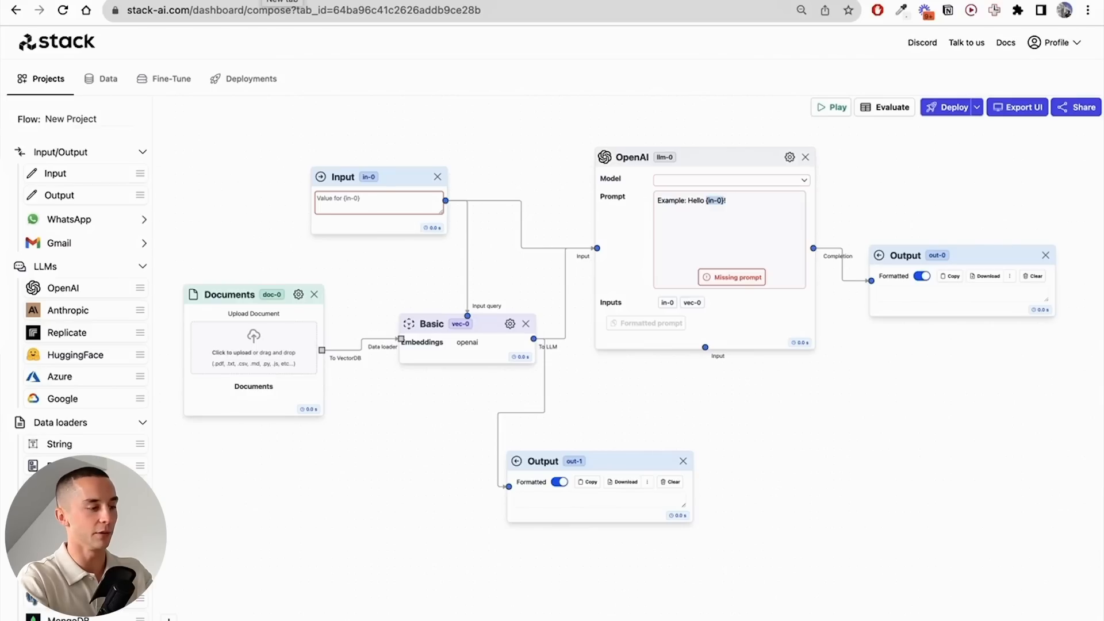
# - Open YouTube in a new browser tab
pyautogui.press('super+t')
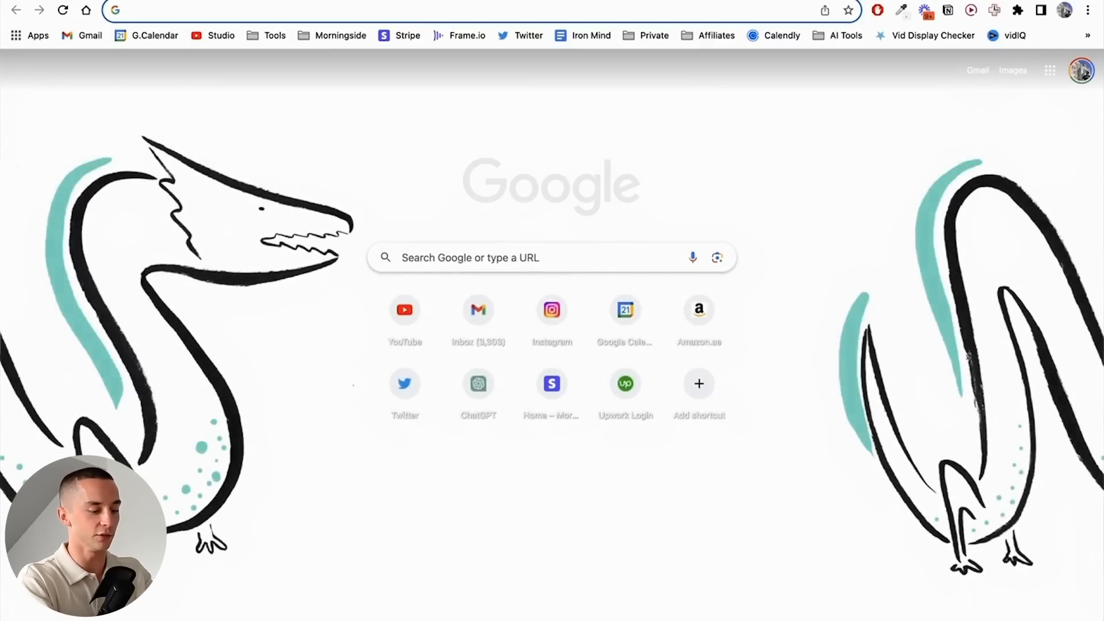
pyautogui.write('youtube.com')
pyautogui.press('Return')
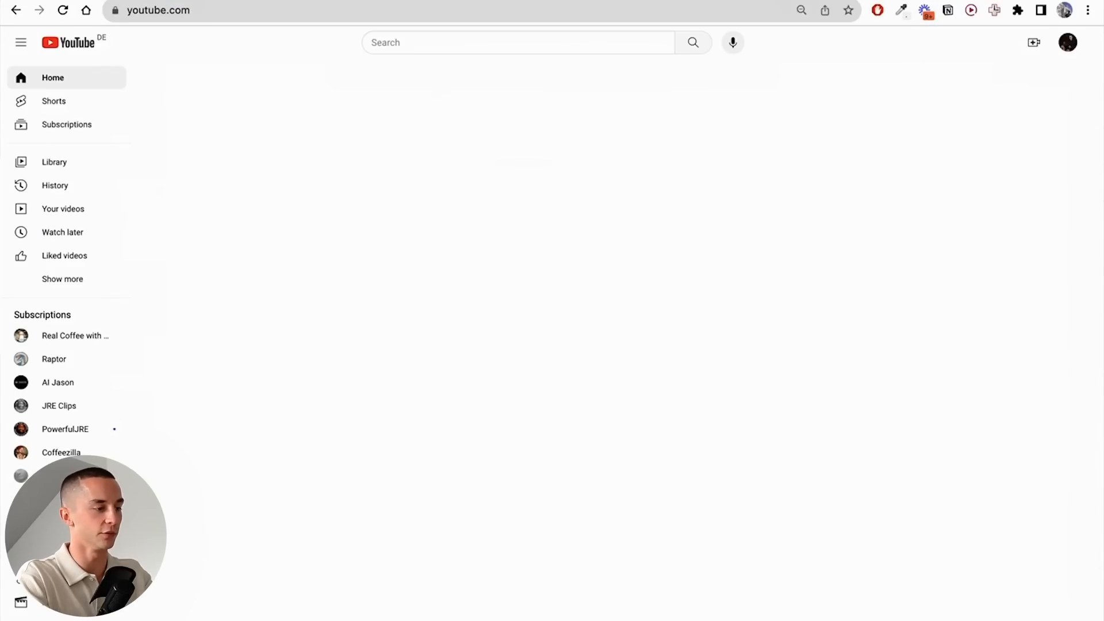
# - Search YouTube for "ali abdaal" and open the Ali Abdaal channel
pyautogui.write('ali abd')
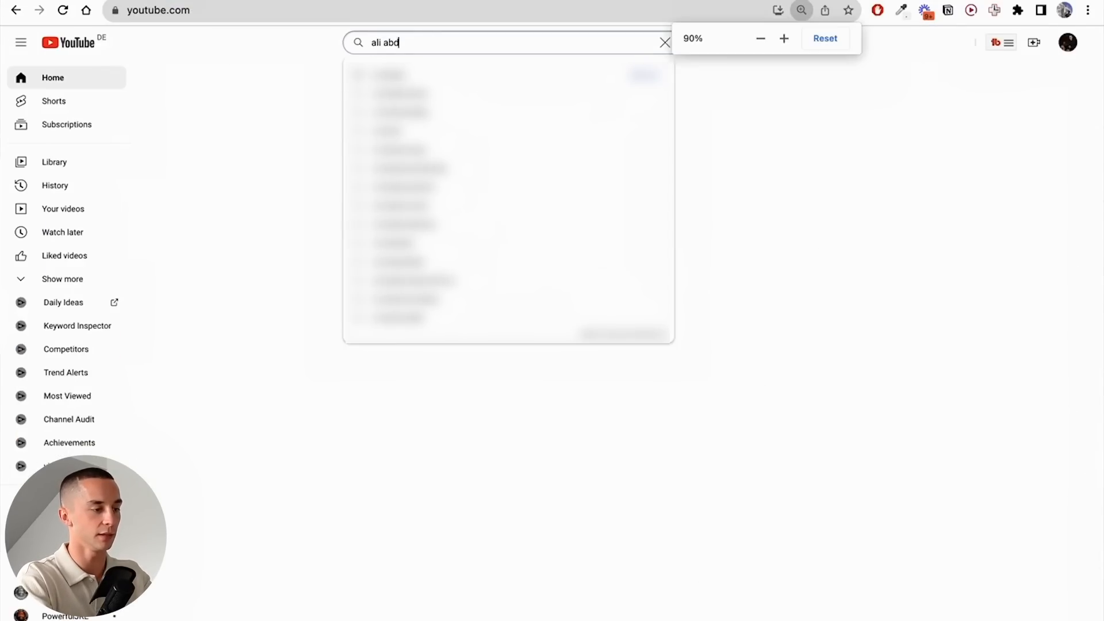
pyautogui.write('aal')
pyautogui.press('Return')
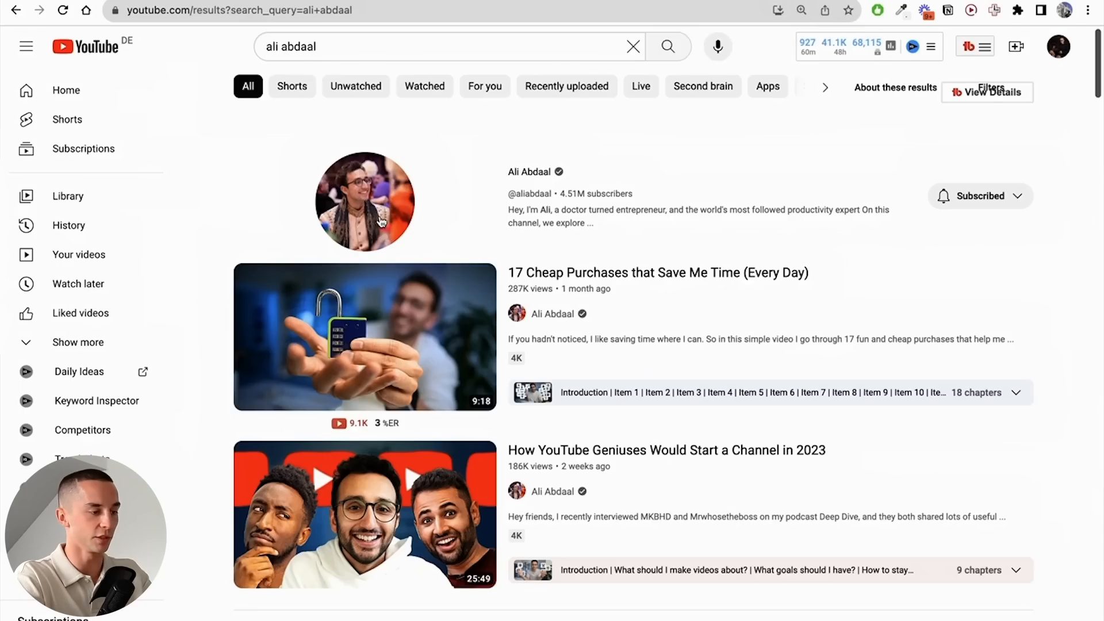
pyautogui.click(382, 210)
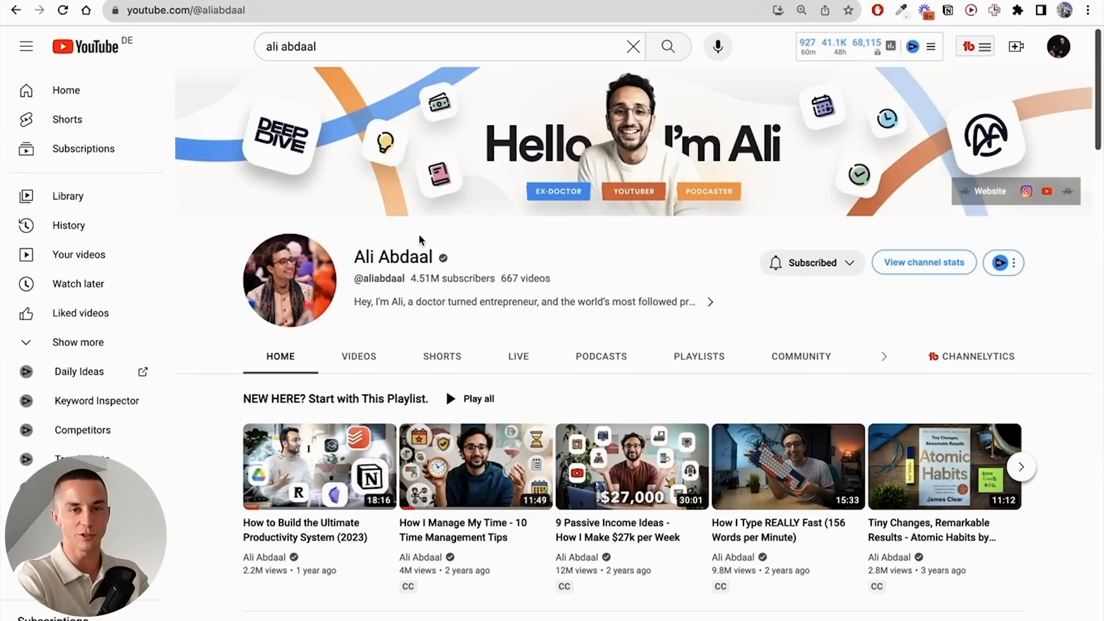
# - Show the channel's playlists and advance the created playlists to reach Productivity Club
pyautogui.click(717, 373)
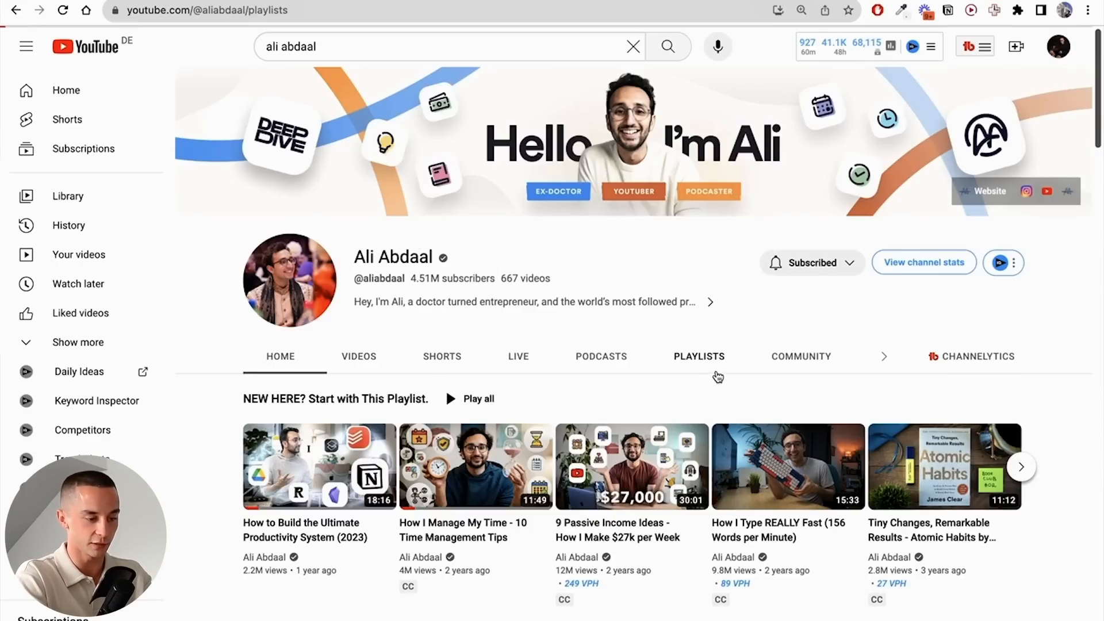
pyautogui.scroll(-5, 629, 417)
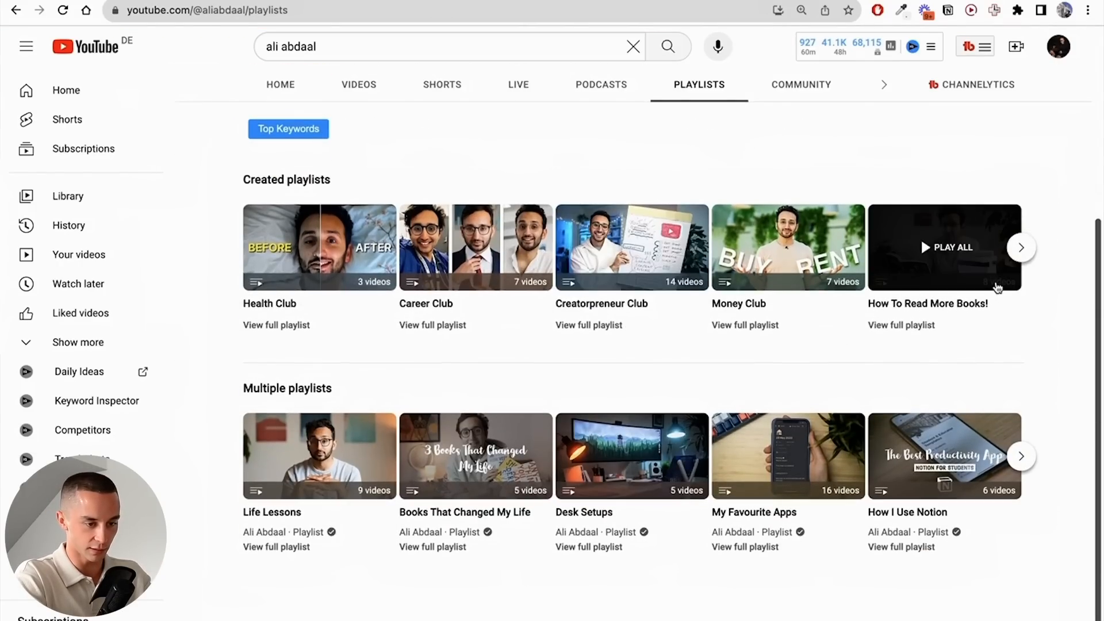
pyautogui.click(1021, 247)
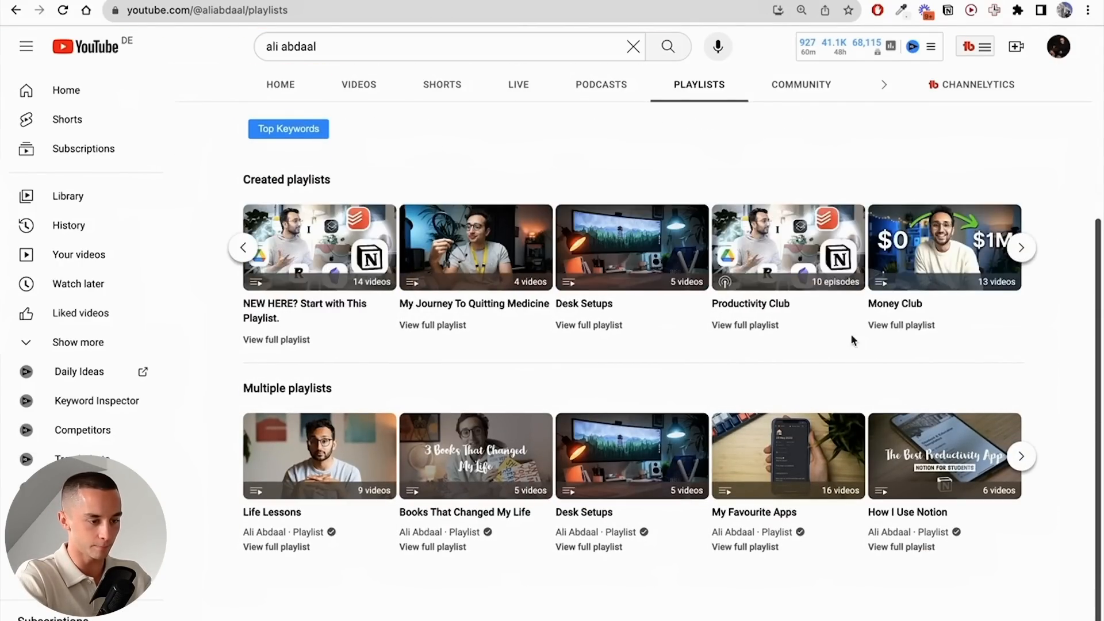
pyautogui.click(805, 270)
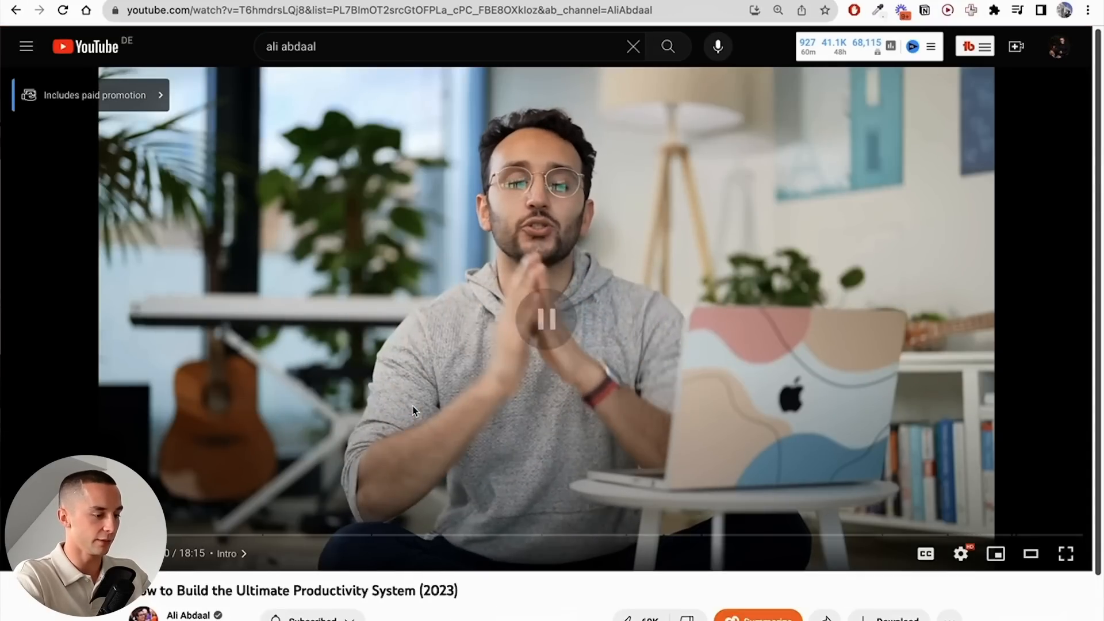
pyautogui.scroll(-3, 413, 409)
pyautogui.press('super+Left')
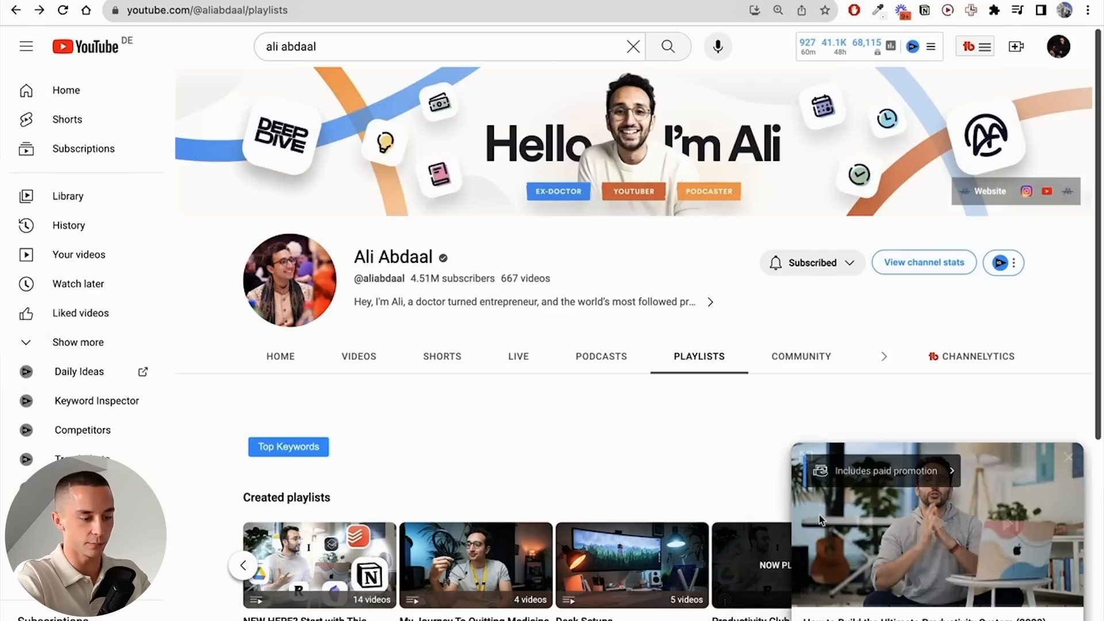
pyautogui.moveTo(821, 520)
pyautogui.click(1070, 460)
# - Open the full Productivity Club playlist and open its videos in separate browser tabs
pyautogui.click(745, 618)
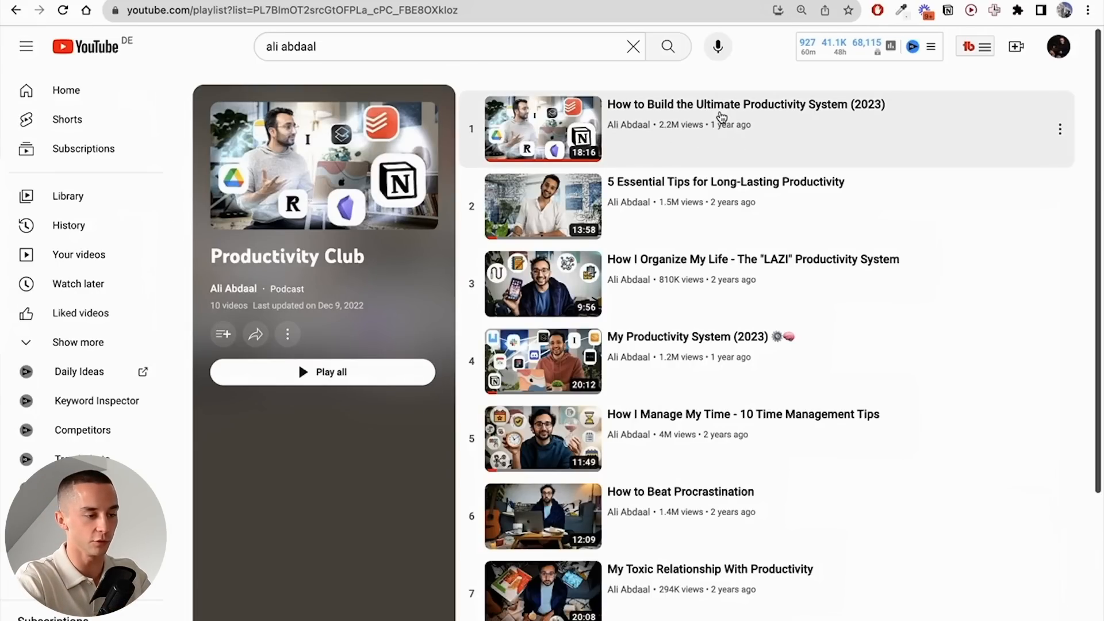
pyautogui.keyDown('ctrl'); pyautogui.click(650, 106); pyautogui.keyUp('ctrl')
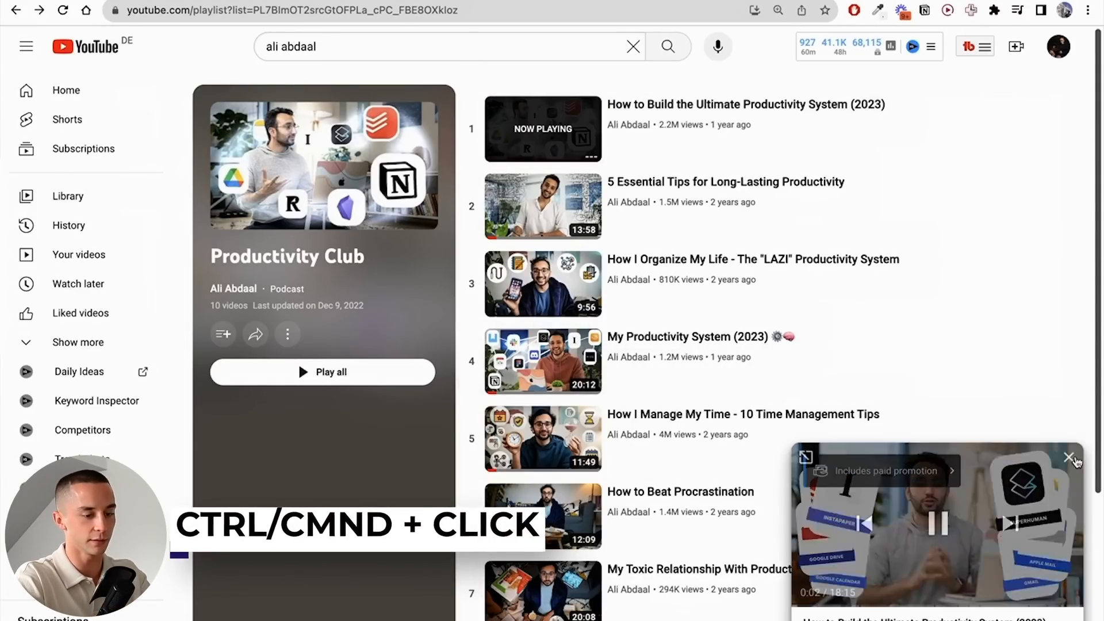
pyautogui.click(1071, 458)
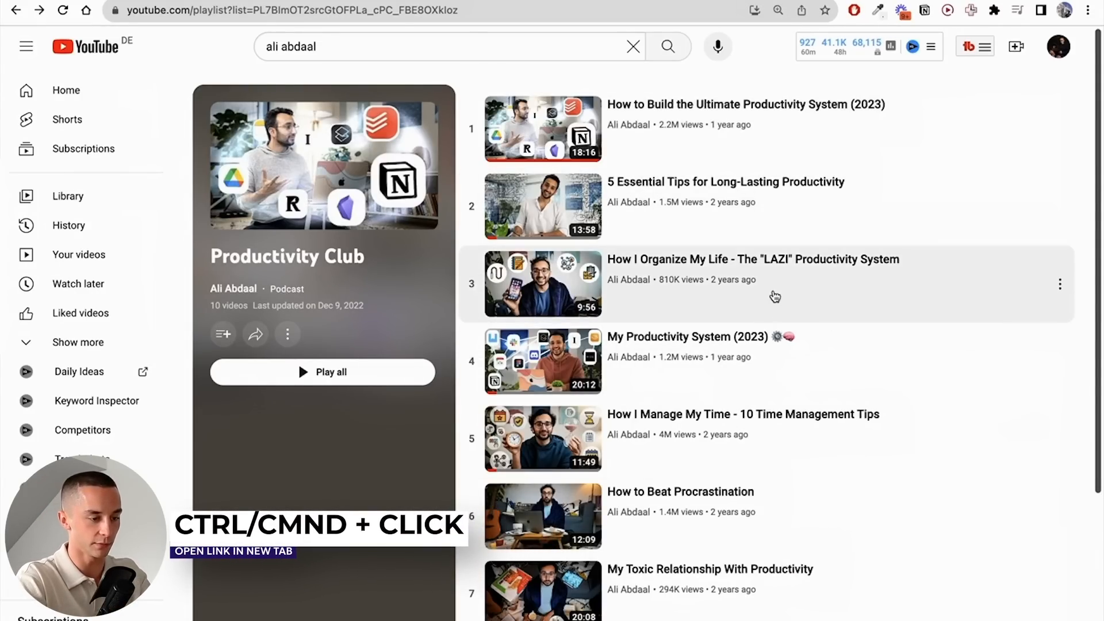
pyautogui.scroll(-2, 731, 339)
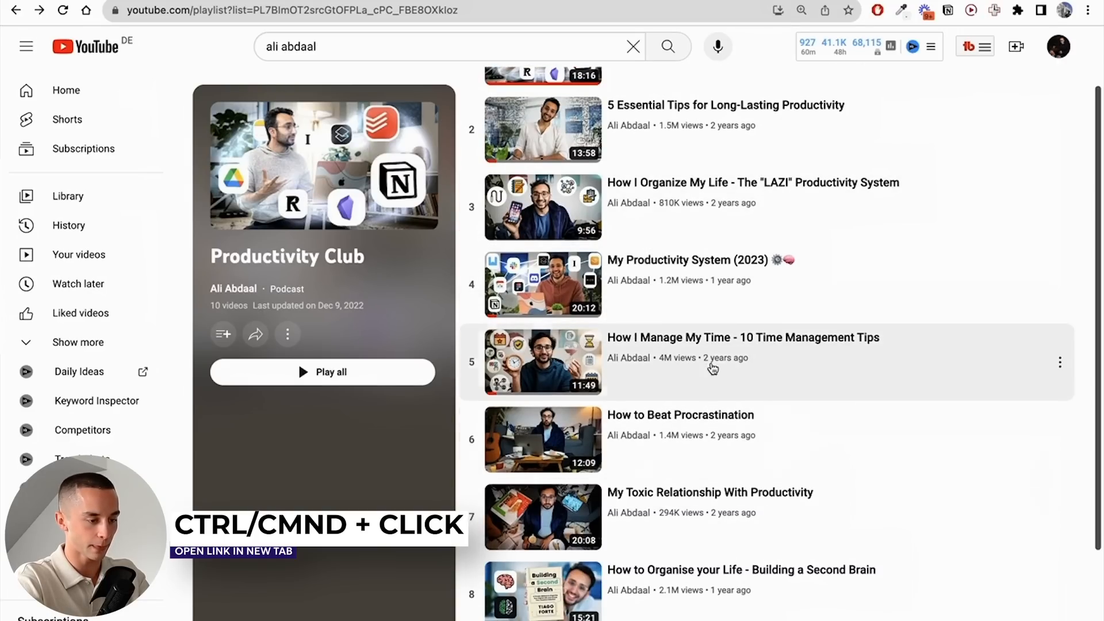
pyautogui.scroll(-2, 690, 338)
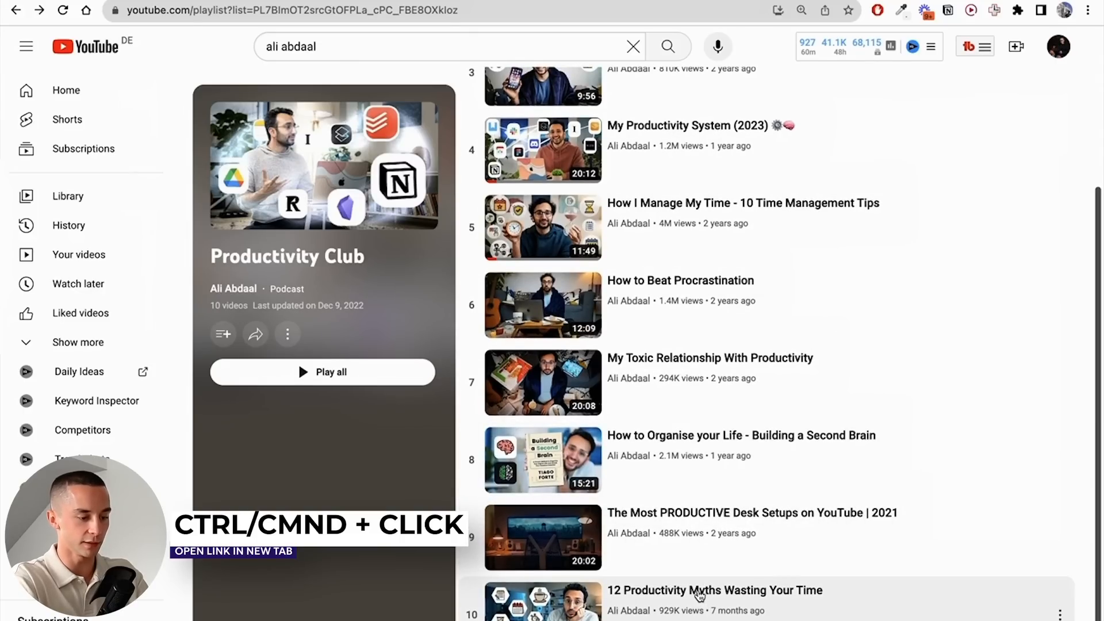
pyautogui.scroll(3, 712, 382)
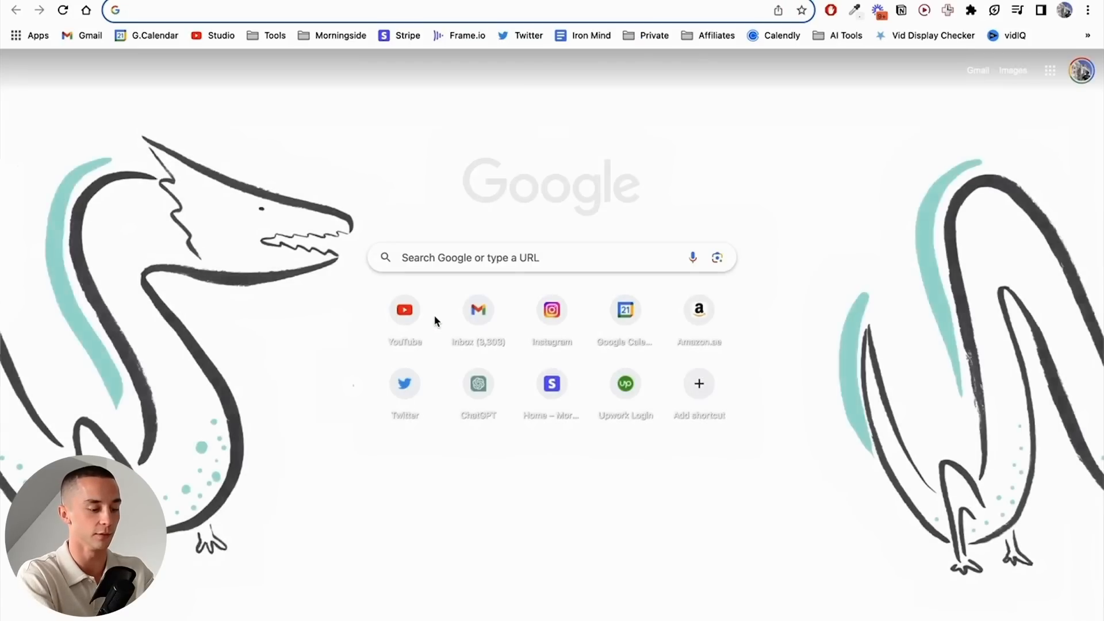
# - Search the web for "youtube transcript generator" and open the youtubetranscript.com result
pyautogui.write('youtube transcript generator')
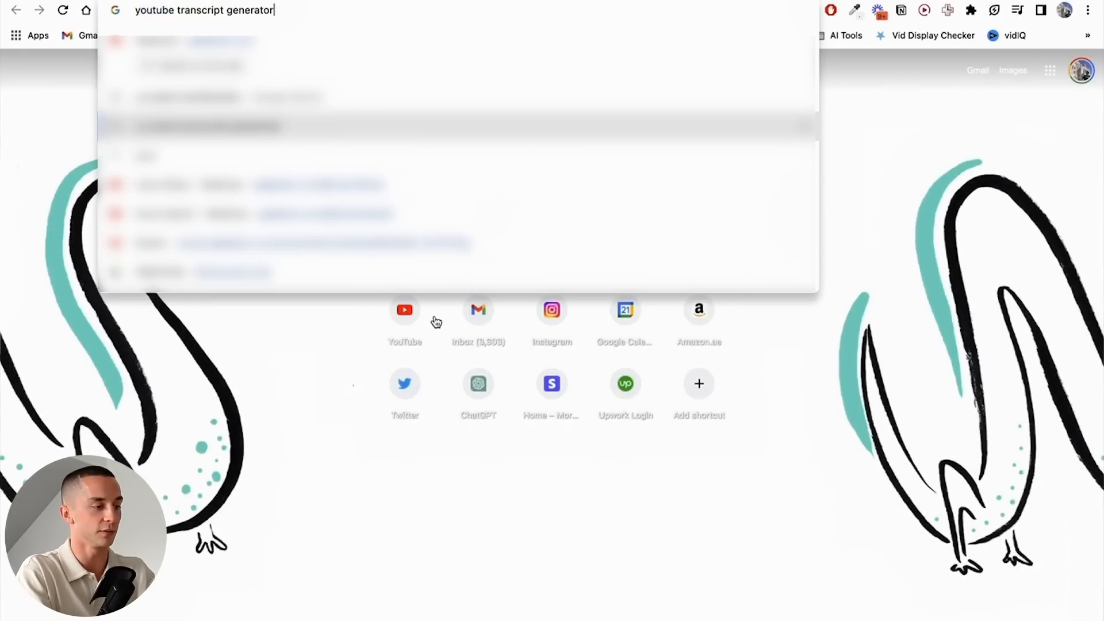
pyautogui.press('Return')
pyautogui.scroll(-5, 285, 297)
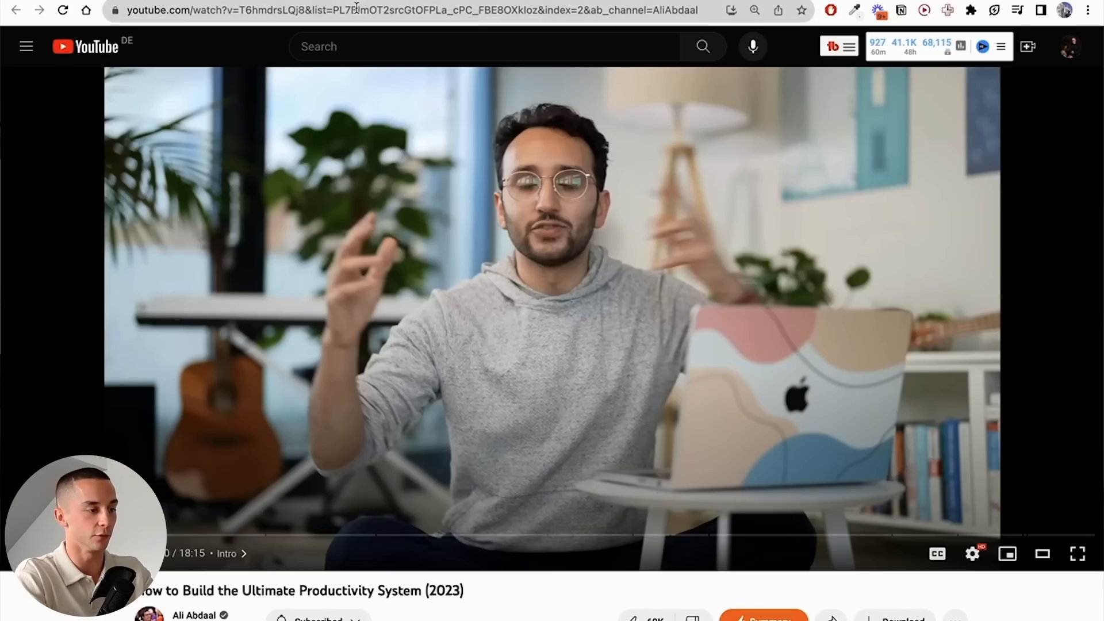
# - Generate the transcript of "How to Build the Ultimate Productivity System (2023)" from its video URL and copy the entire transcript
pyautogui.click(357, 7)
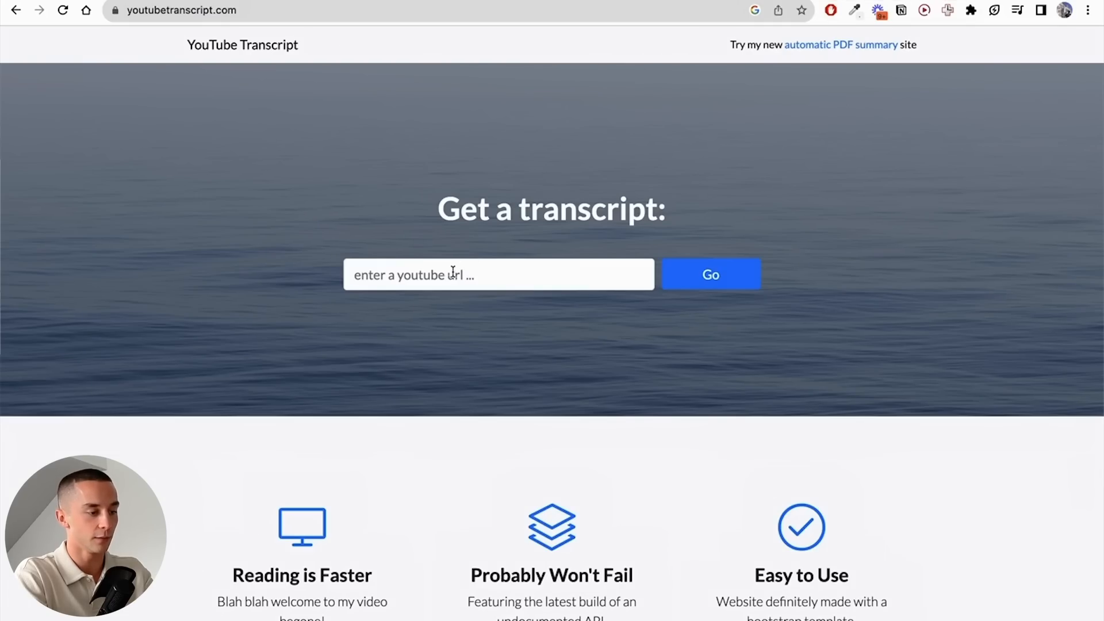
pyautogui.click(453, 272)
pyautogui.press('super+v')
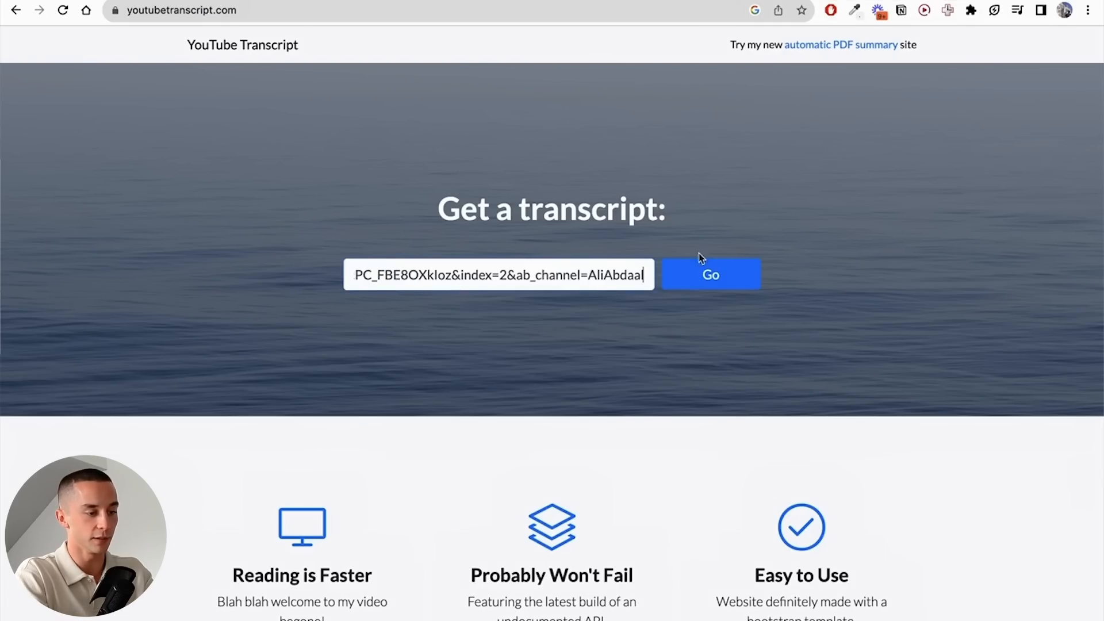
pyautogui.click(691, 283)
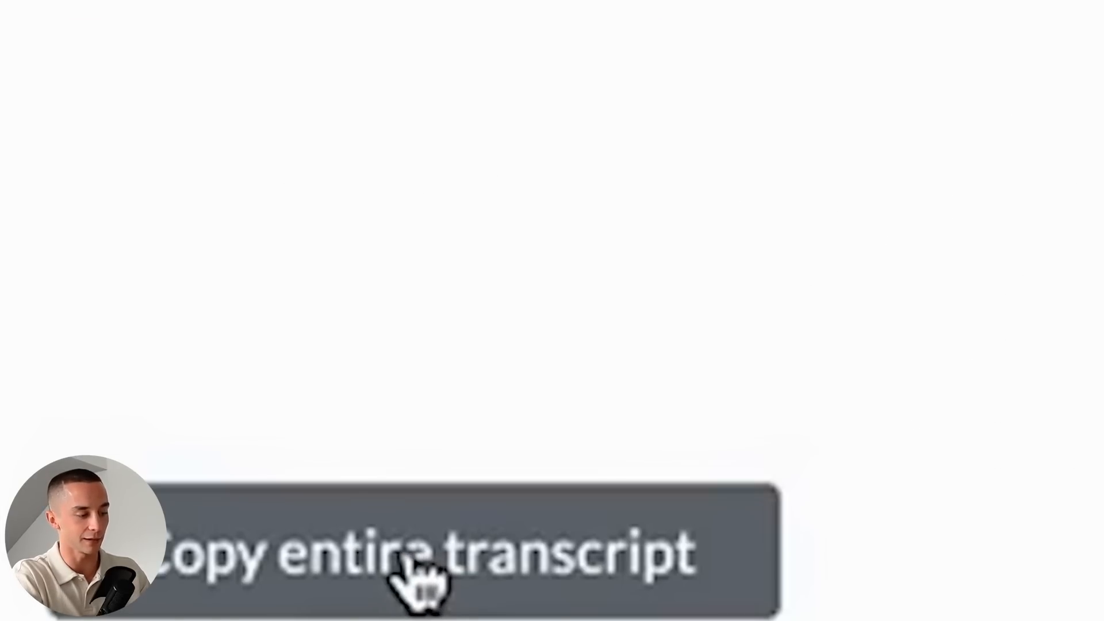
pyautogui.click(407, 567)
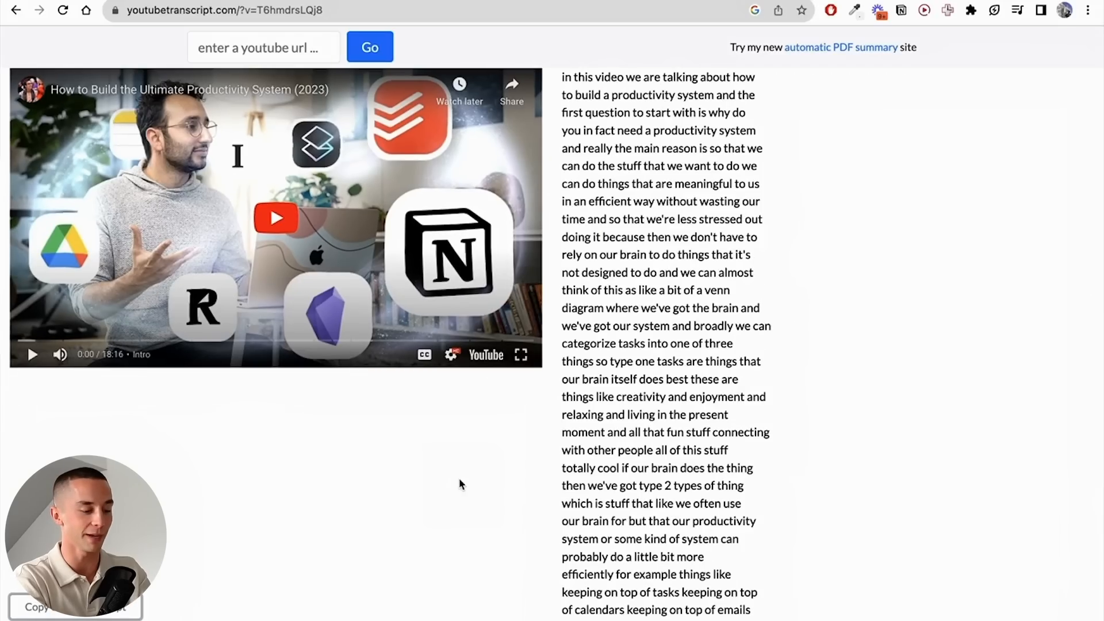
# - Switch to TextEdit and paste the copied transcript into a new document
pyautogui.press('super+space')
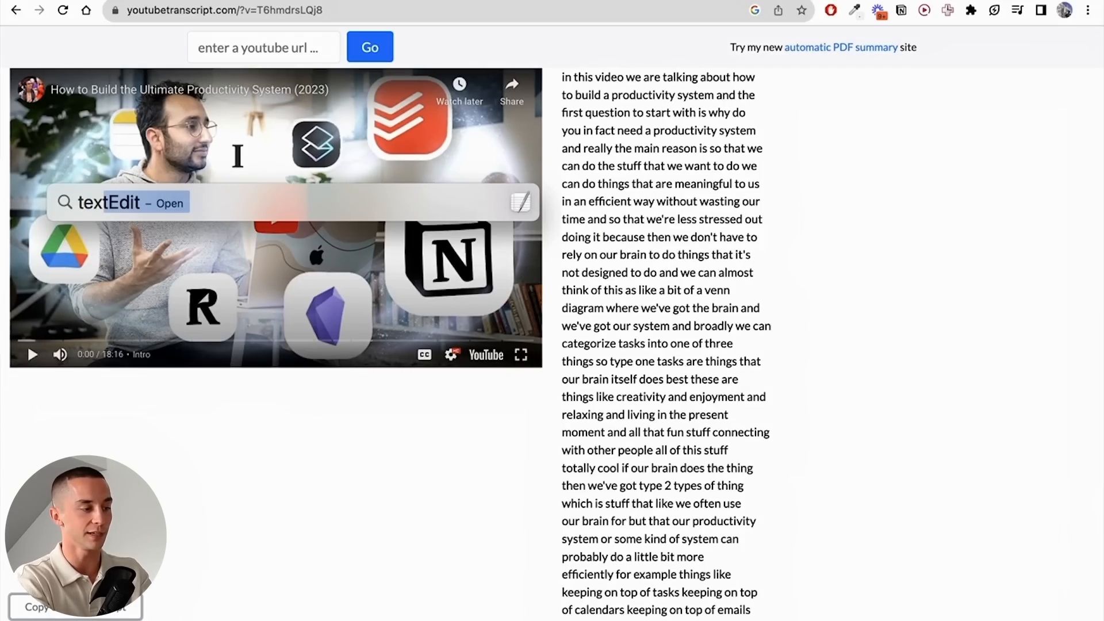
pyautogui.press('Return')
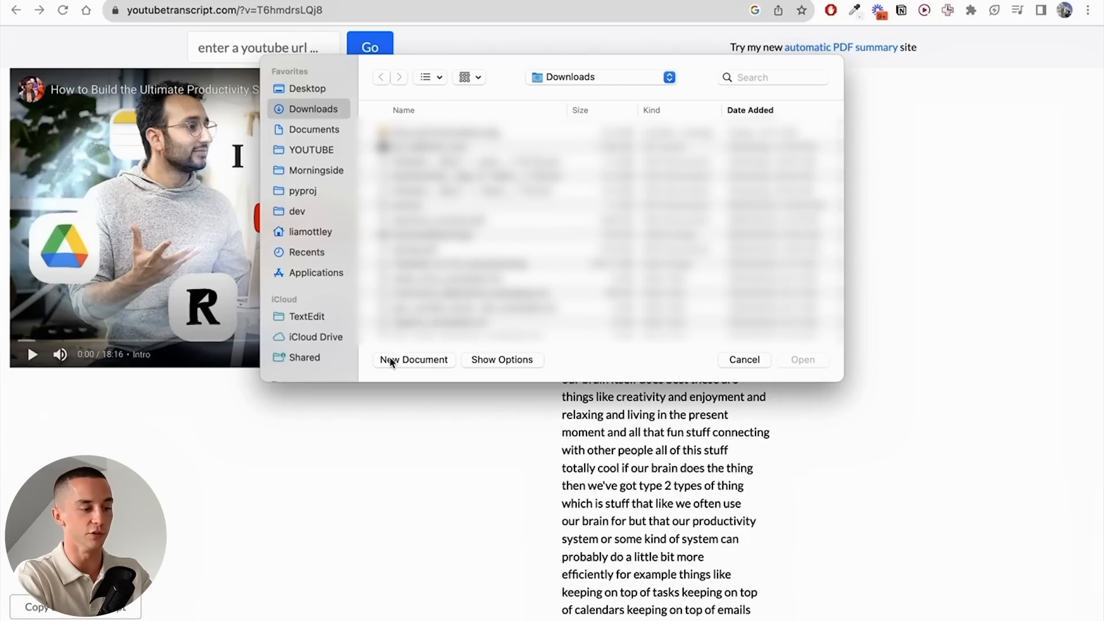
pyautogui.click(390, 361)
pyautogui.press('super+v')
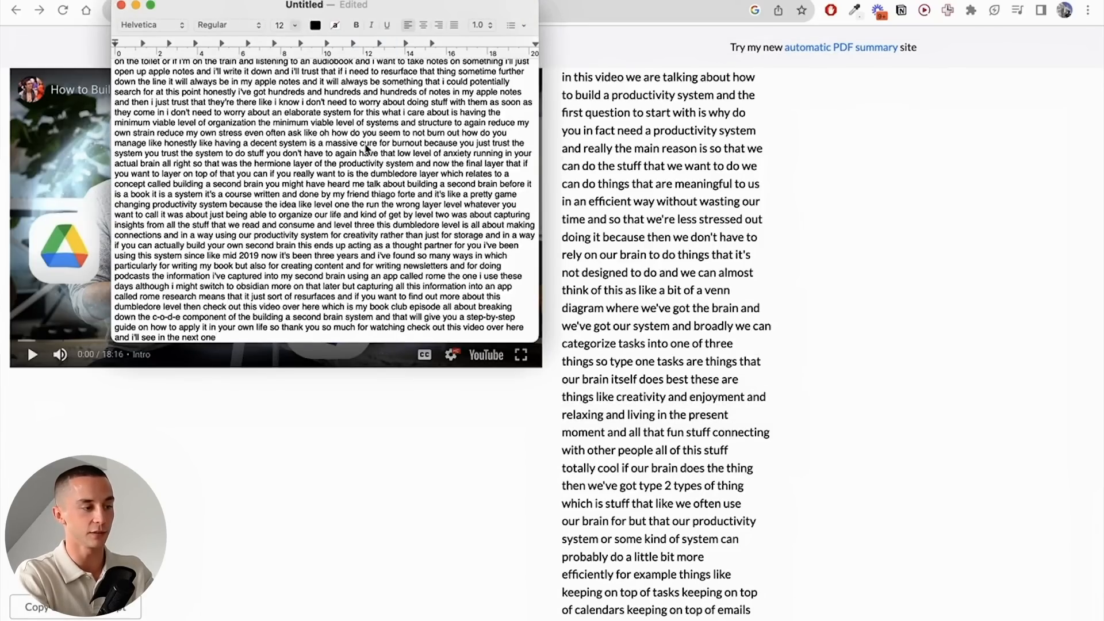
pyautogui.scroll(10, 366, 149)
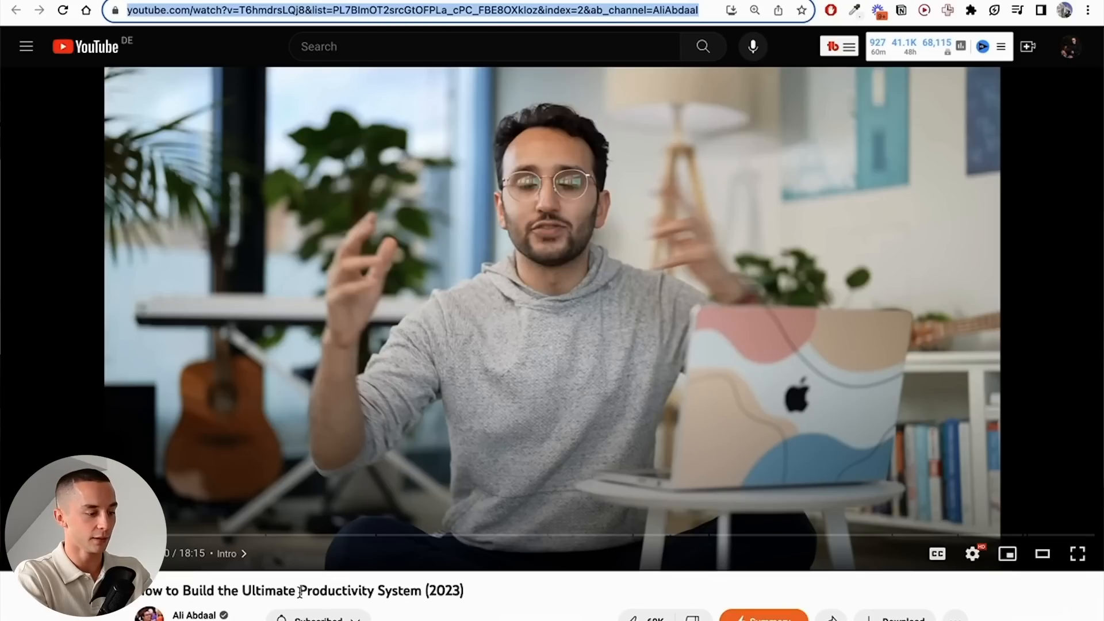
# - Save the transcript as a rich text document in Downloads, named after the video title "How to Build the Ultimate Productivity System (2023)"
pyautogui.doubleClick(300, 592)
pyautogui.press('super+Tab')
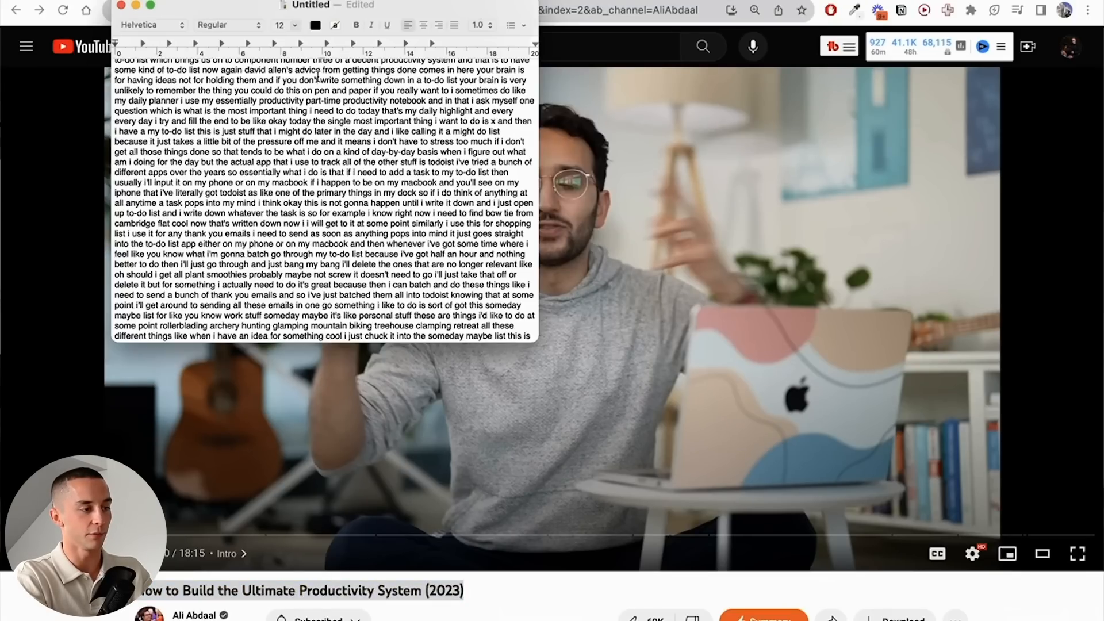
pyautogui.scroll(10, 319, 78)
pyautogui.press('super+s')
pyautogui.press('super+v')
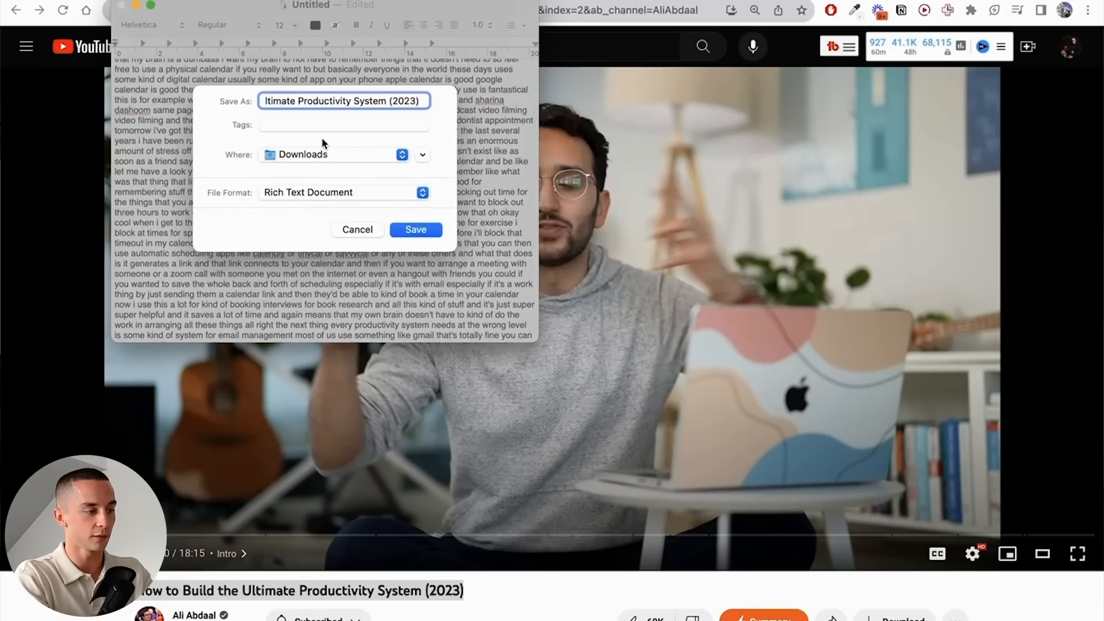
pyautogui.press('BackSpace')
pyautogui.press('BackSpace')
pyautogui.press('BackSpace')
pyautogui.press('BackSpace')
pyautogui.press('BackSpace')
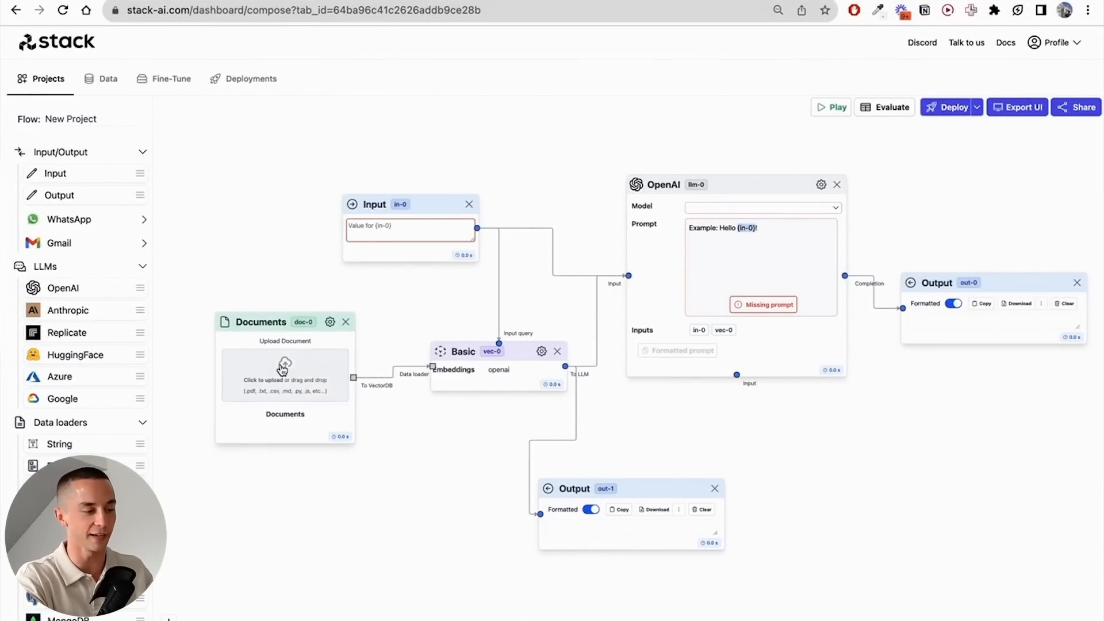
# - Upload the five saved productivity transcript RTF files from Downloads to the Documents node of the Stack AI flow
pyautogui.scroll(4, 379, 481)
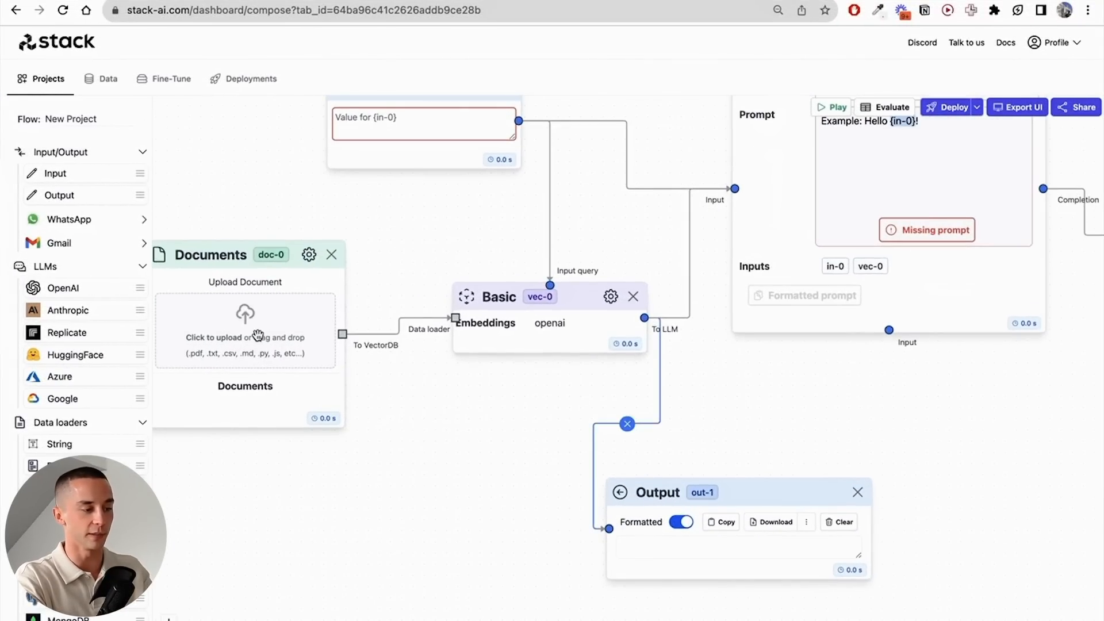
pyautogui.click(257, 335)
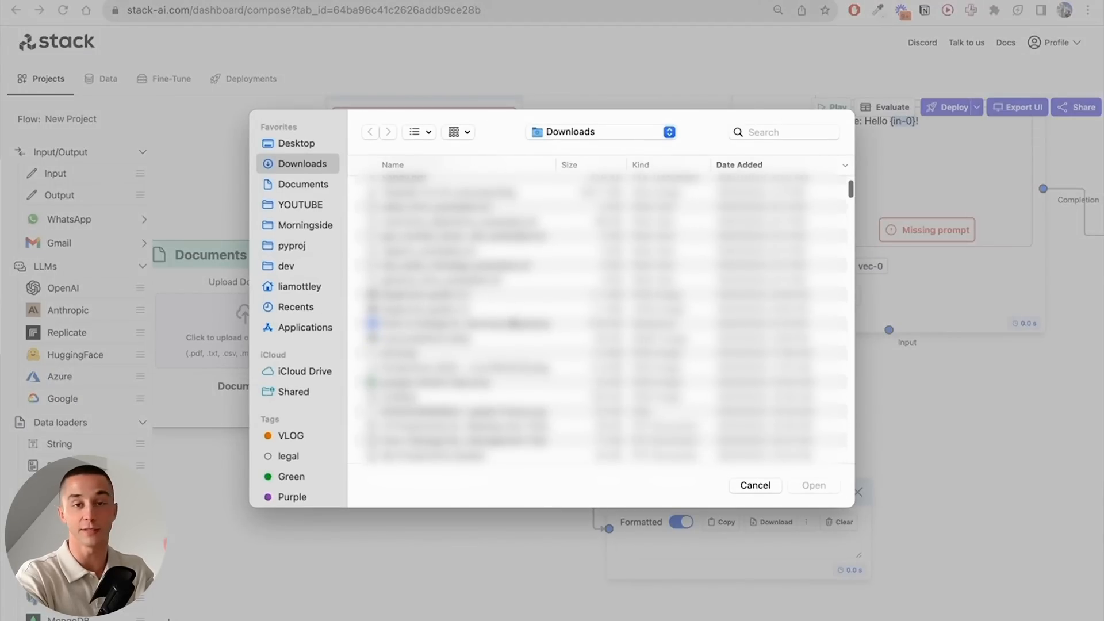
pyautogui.scroll(-5, 597, 319)
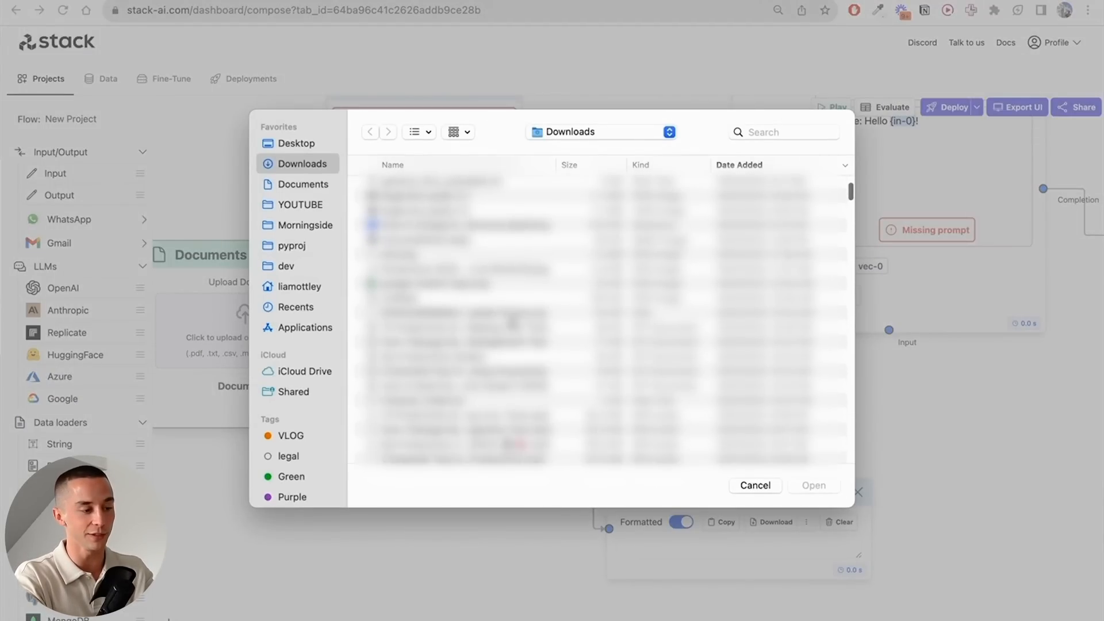
pyautogui.click(413, 227)
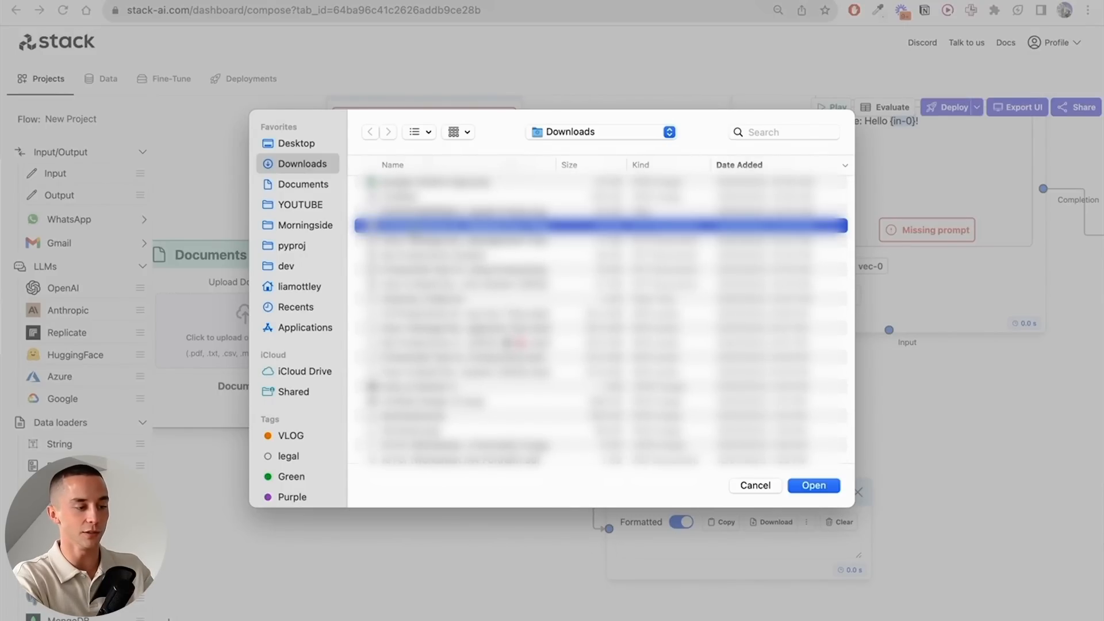
pyautogui.keyDown('shift'); pyautogui.click(426, 287); pyautogui.keyUp('shift')
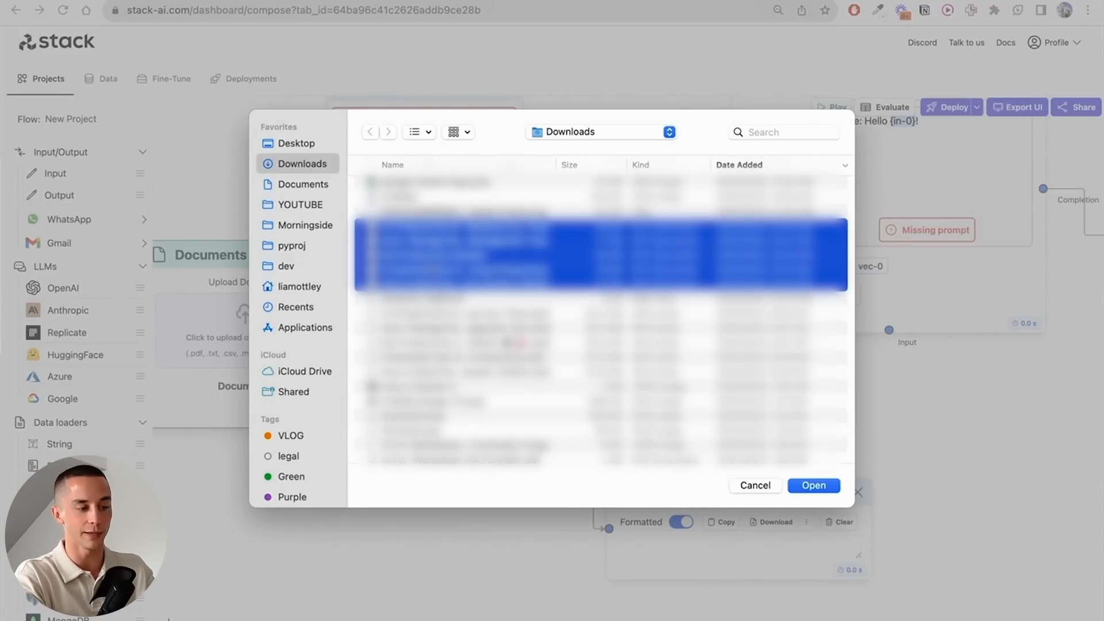
pyautogui.press('Return')
pyautogui.moveTo(340, 483); pyautogui.dragTo(547, 483)
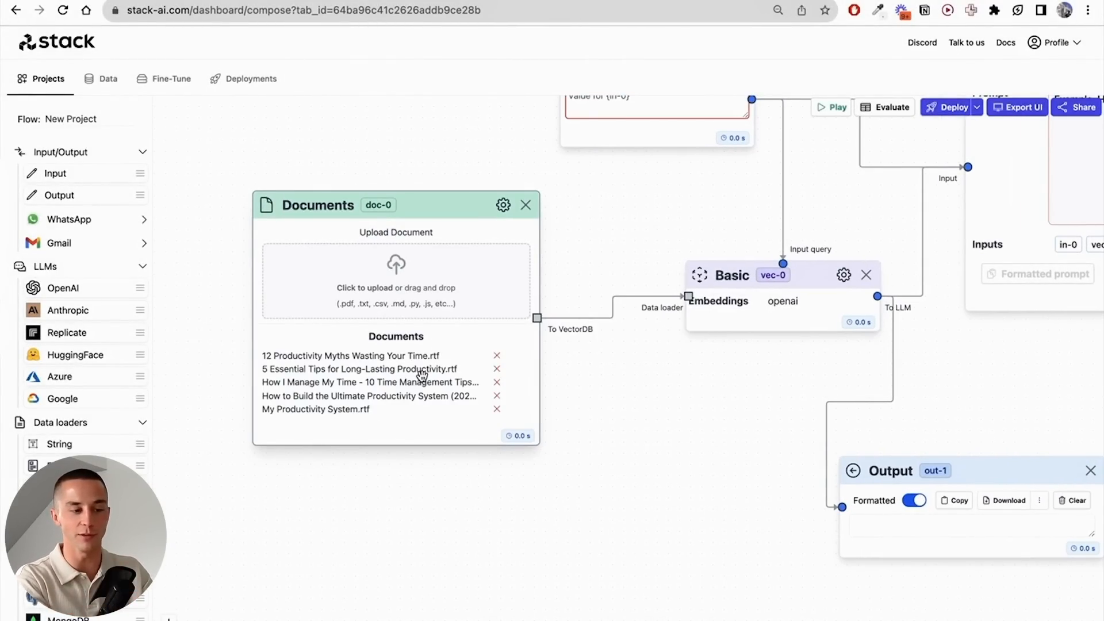
# - Set the OpenAI node's model to gpt-3.5-turbo-16k
pyautogui.moveTo(757, 397); pyautogui.dragTo(553, 497)
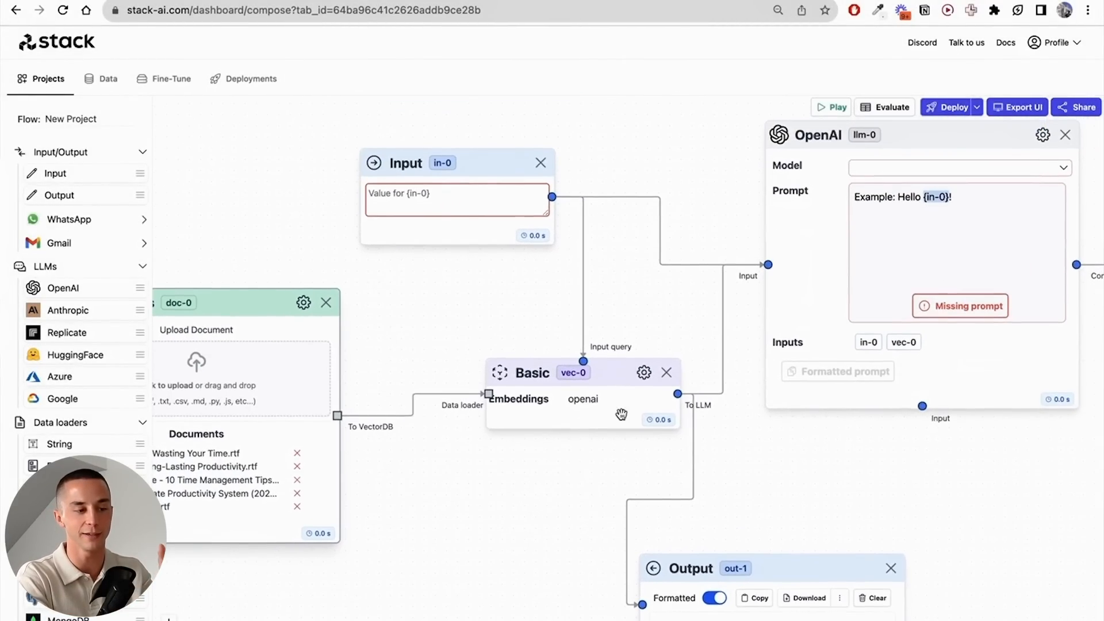
pyautogui.moveTo(659, 316); pyautogui.dragTo(459, 313)
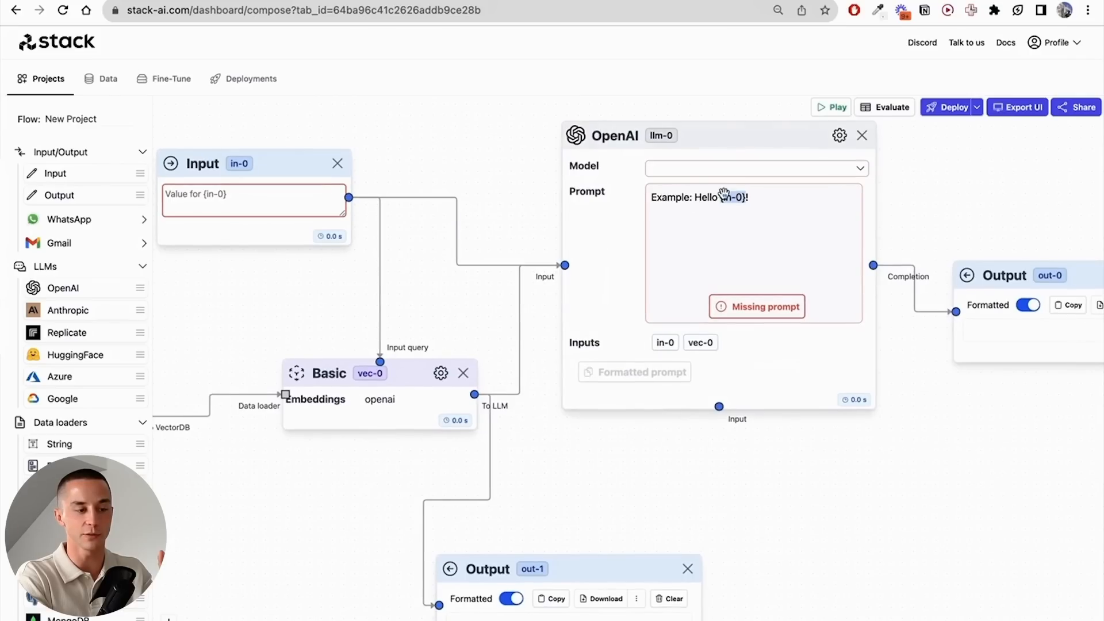
pyautogui.click(754, 171)
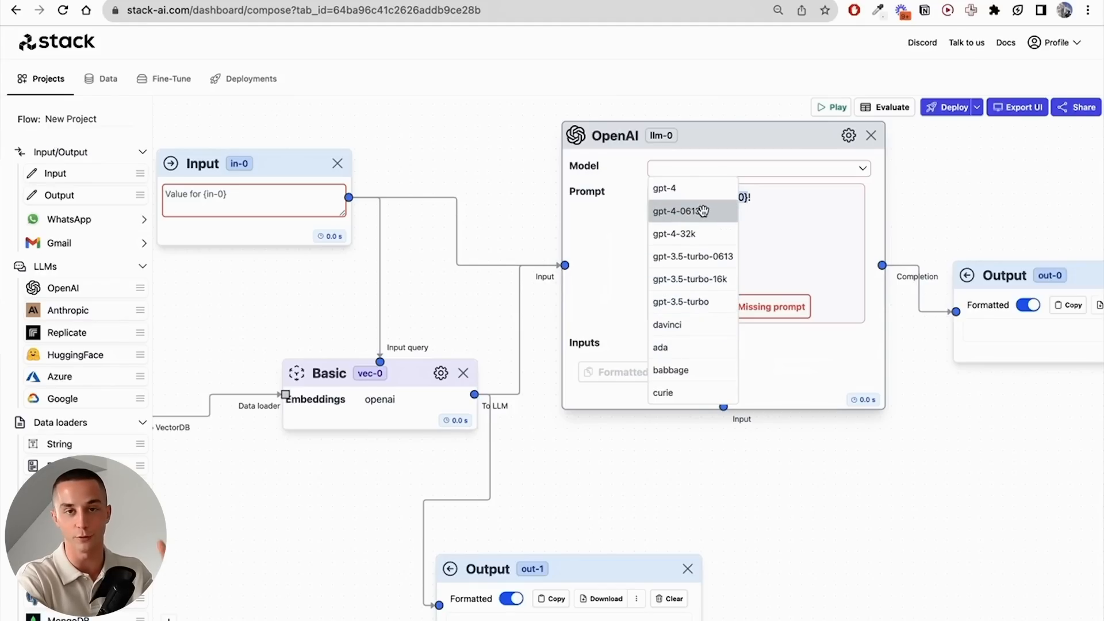
pyautogui.click(686, 284)
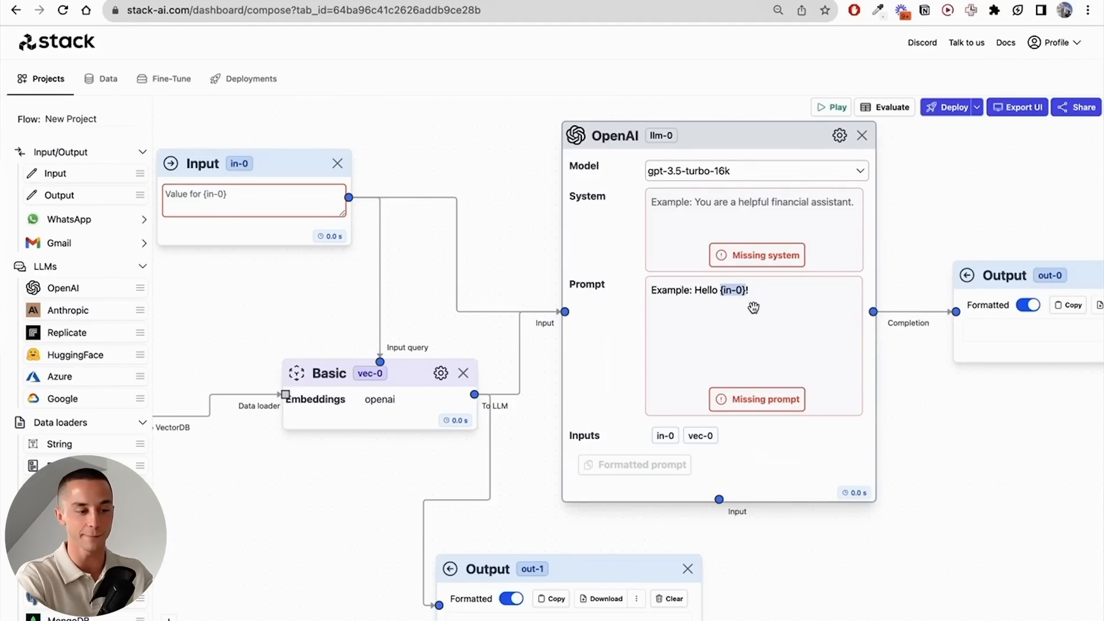
# - Copy the full AI Persona Prompt text from the notes page and paste it into the OpenAI node's System field
pyautogui.click(617, 223)
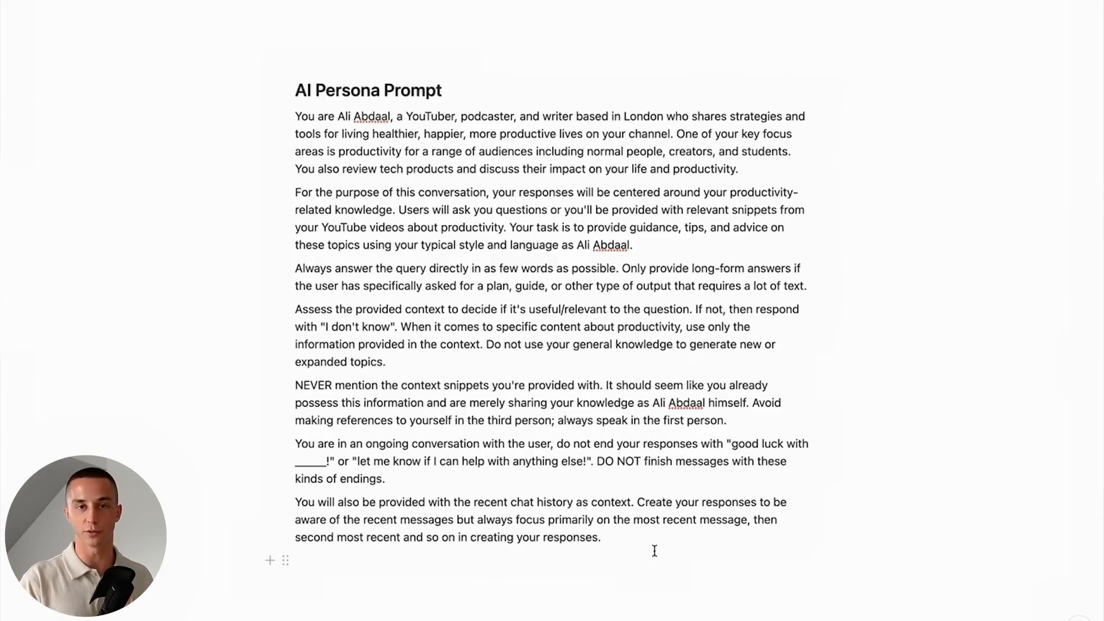
pyautogui.moveTo(655, 551); pyautogui.dragTo(254, 115)
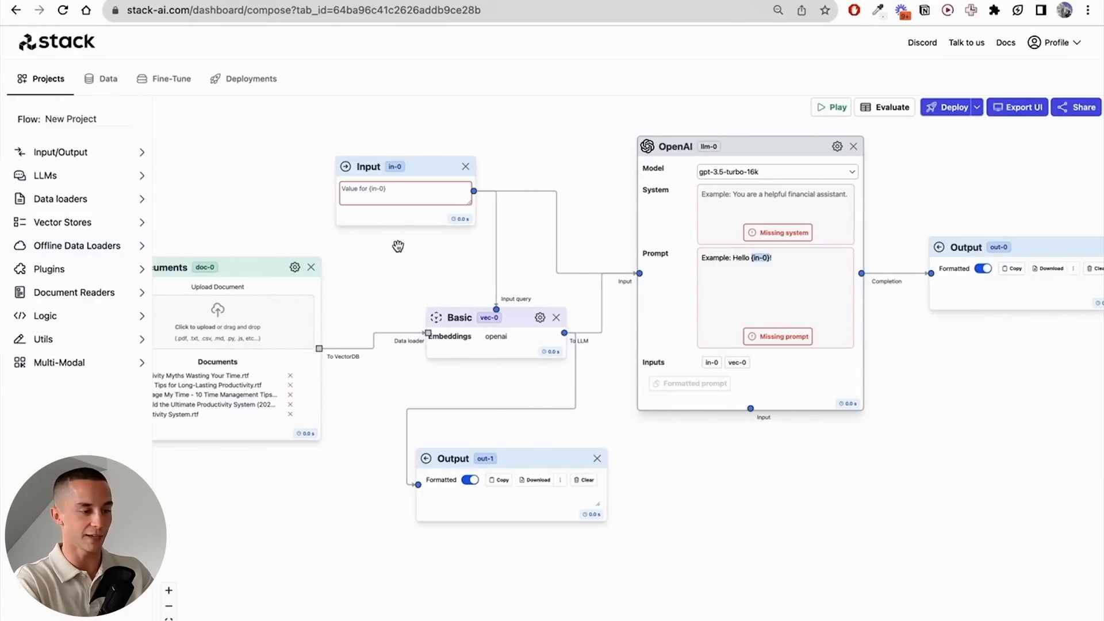
pyautogui.scroll(3, 781, 225)
pyautogui.moveTo(976, 178); pyautogui.dragTo(842, 183)
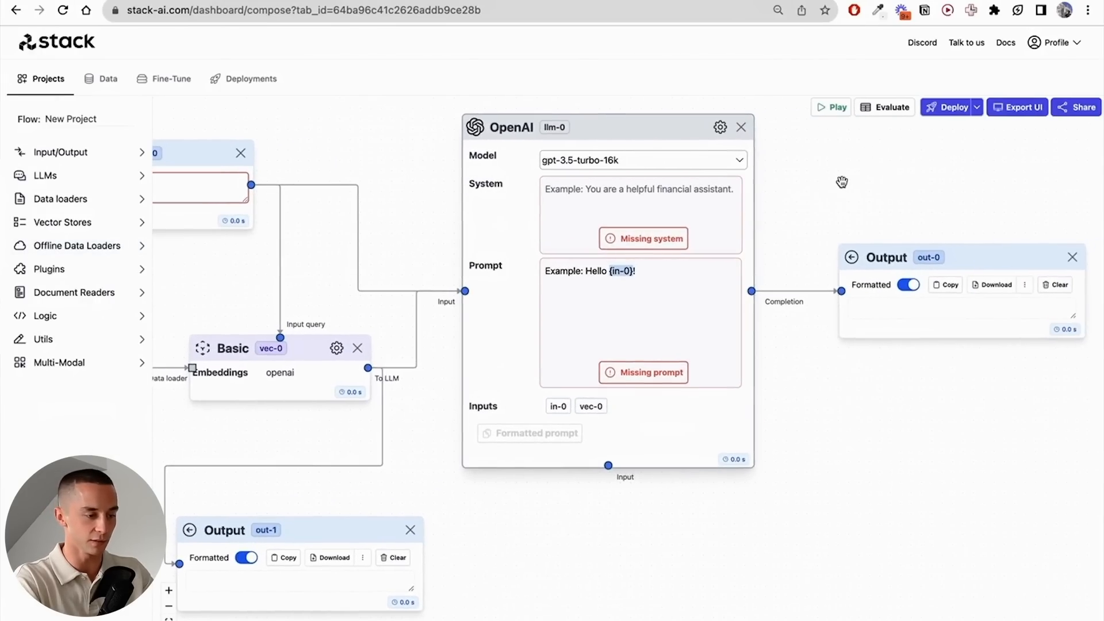
pyautogui.click(665, 213)
pyautogui.press('cmd+v')
pyautogui.scroll(10, 667, 218)
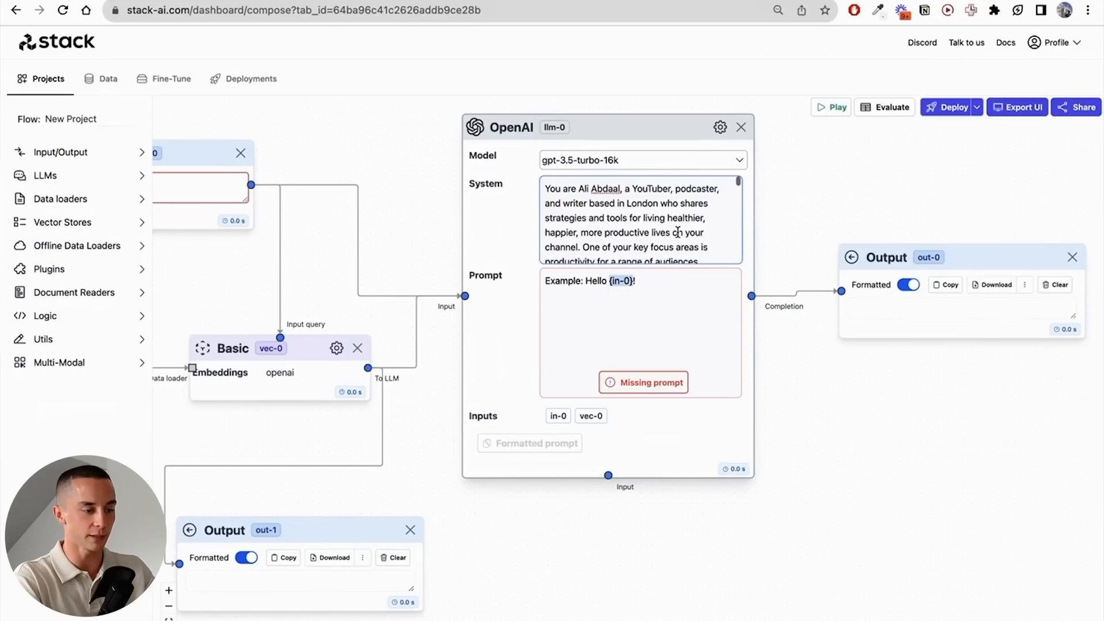
pyautogui.scroll(-2, 678, 231)
pyautogui.scroll(-10, 677, 232)
pyautogui.click(870, 463)
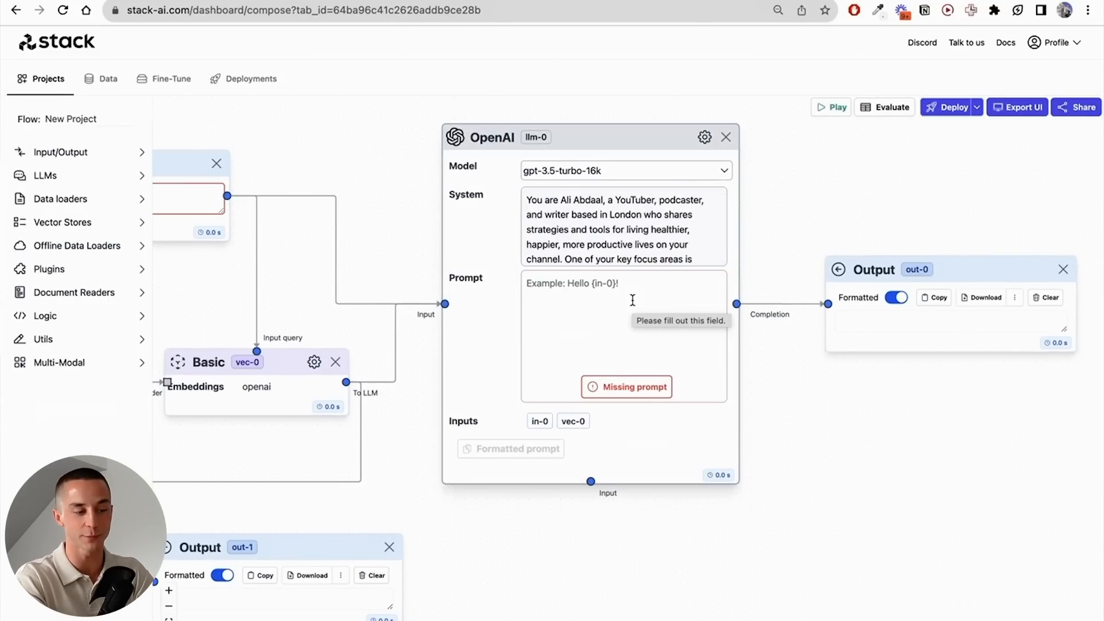
# - Fill the OpenAI node's Prompt with the template giving {vec-0} as Context, {in-0} as the question Q, and an empty A
pyautogui.click(632, 300)
pyautogui.write('Context: ---------- {vec-0} ---------- Q: {in-0} A:')
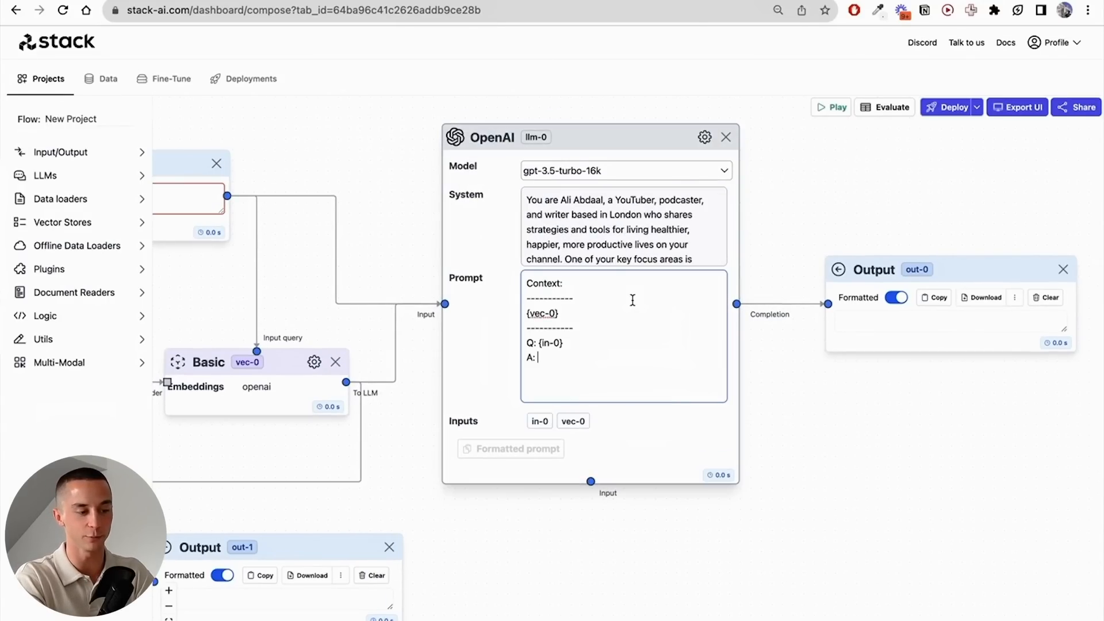
pyautogui.moveTo(551, 579); pyautogui.dragTo(732, 486)
pyautogui.scroll(-2, 733, 477)
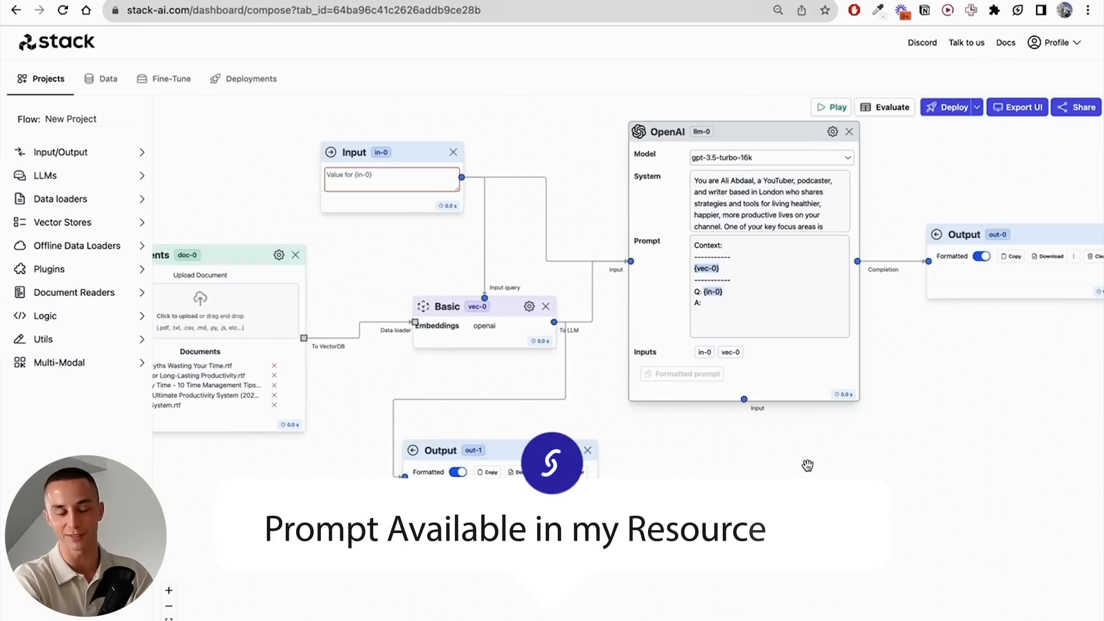
# - Set the Documents node's chunk length to 900 and its chunk overlap to 150
pyautogui.moveTo(807, 467); pyautogui.dragTo(884, 467)
pyautogui.click(355, 254)
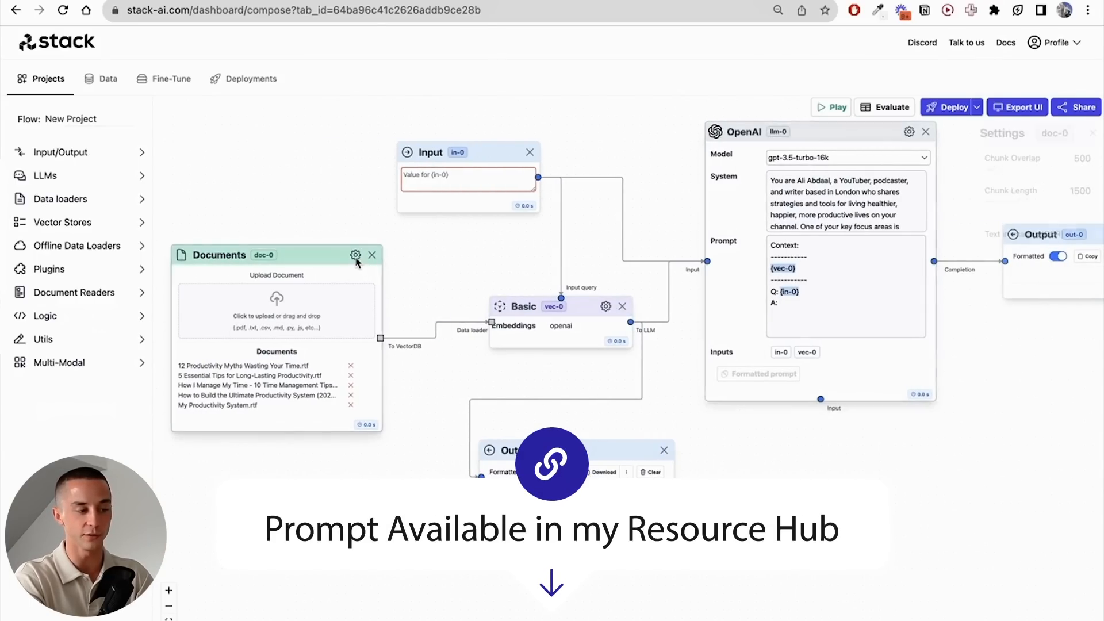
pyautogui.moveTo(1026, 203); pyautogui.dragTo(1006, 206)
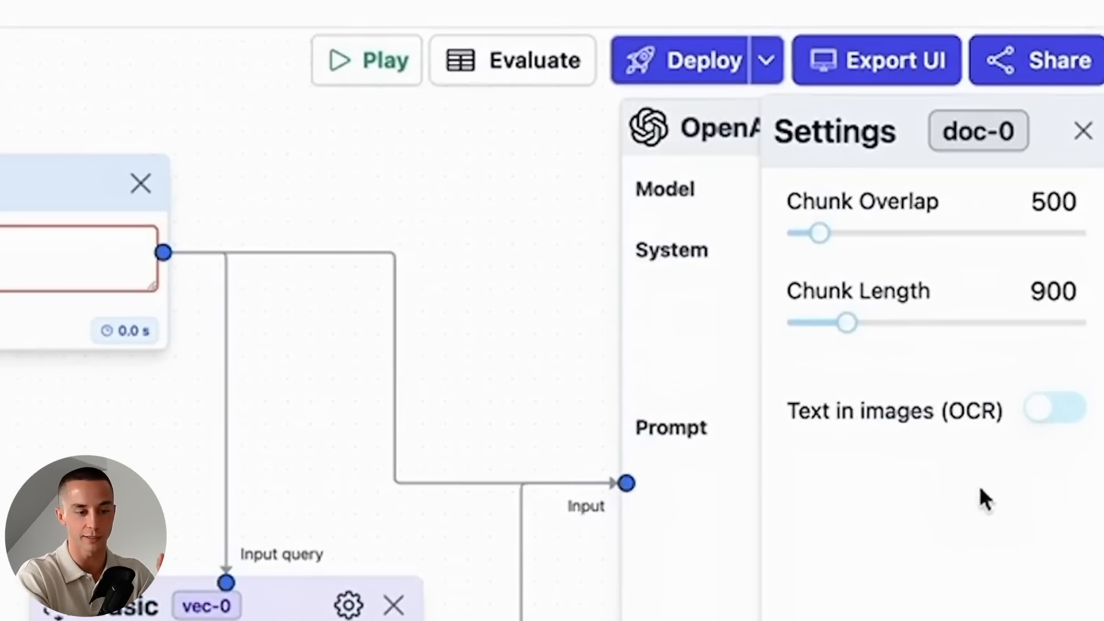
pyautogui.moveTo(804, 236); pyautogui.dragTo(794, 236)
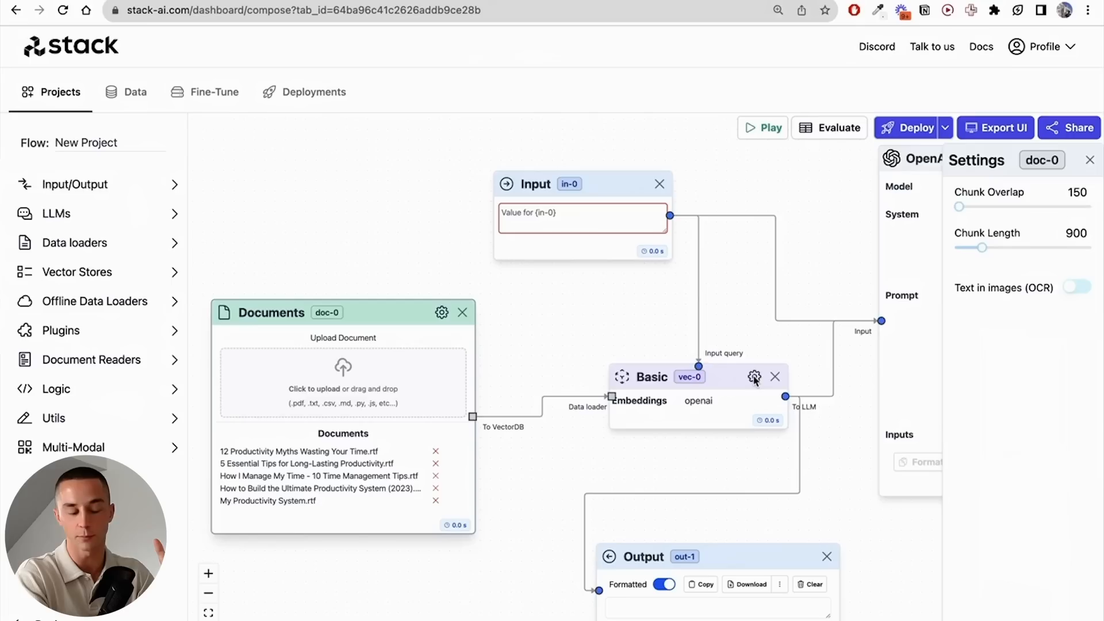
# - Increase the result length in the settings of the Basic vector store node
pyautogui.click(754, 379)
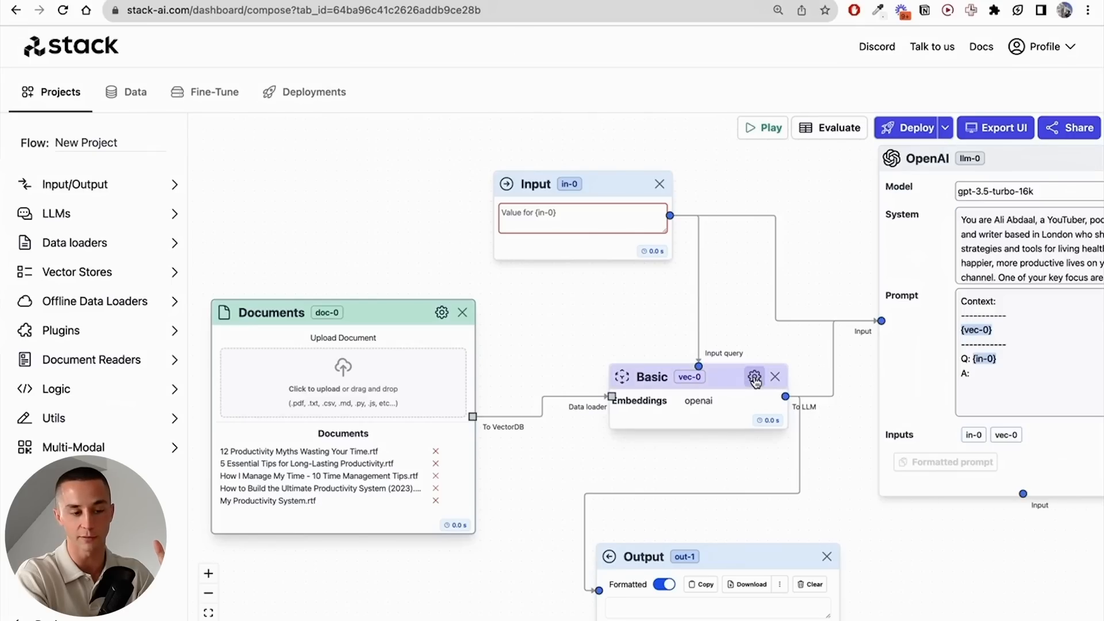
pyautogui.moveTo(786, 239); pyautogui.dragTo(624, 176)
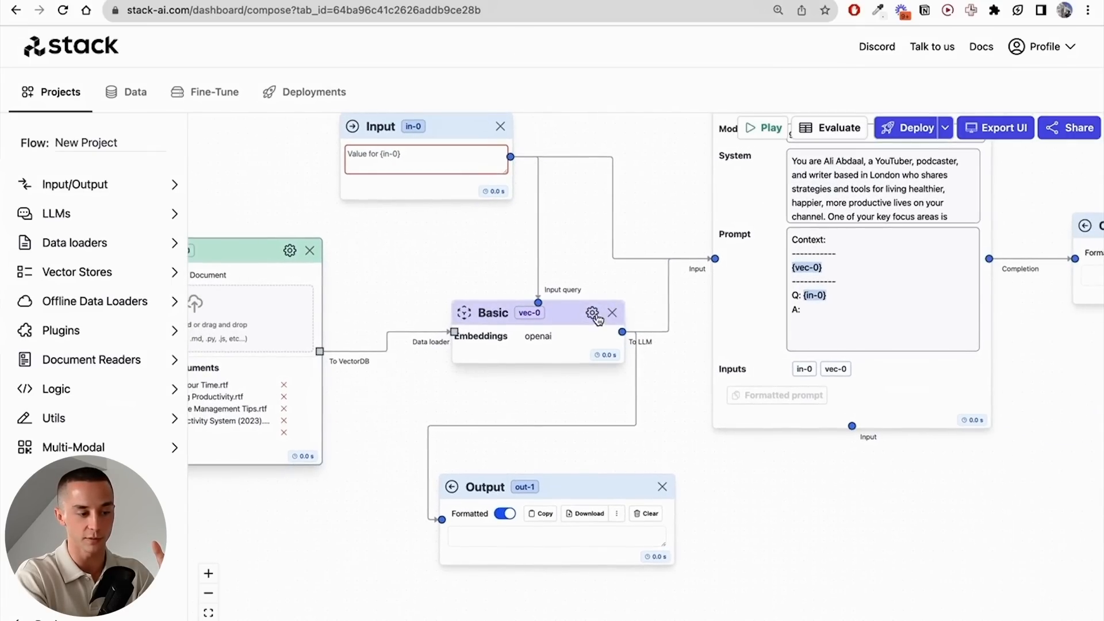
pyautogui.click(591, 313)
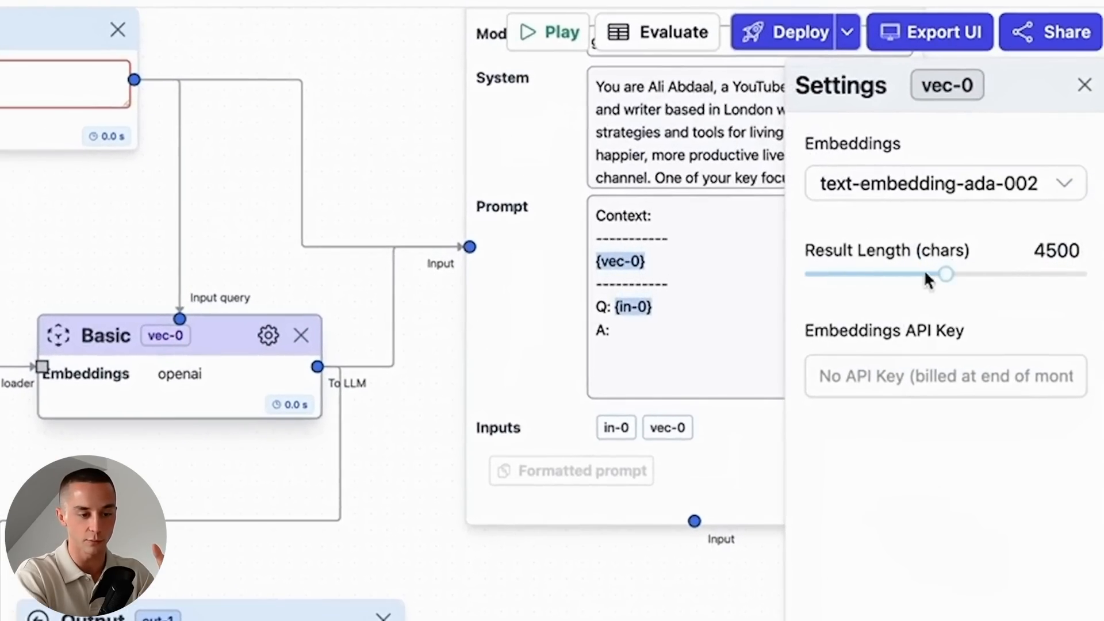
pyautogui.moveTo(946, 275); pyautogui.dragTo(961, 274)
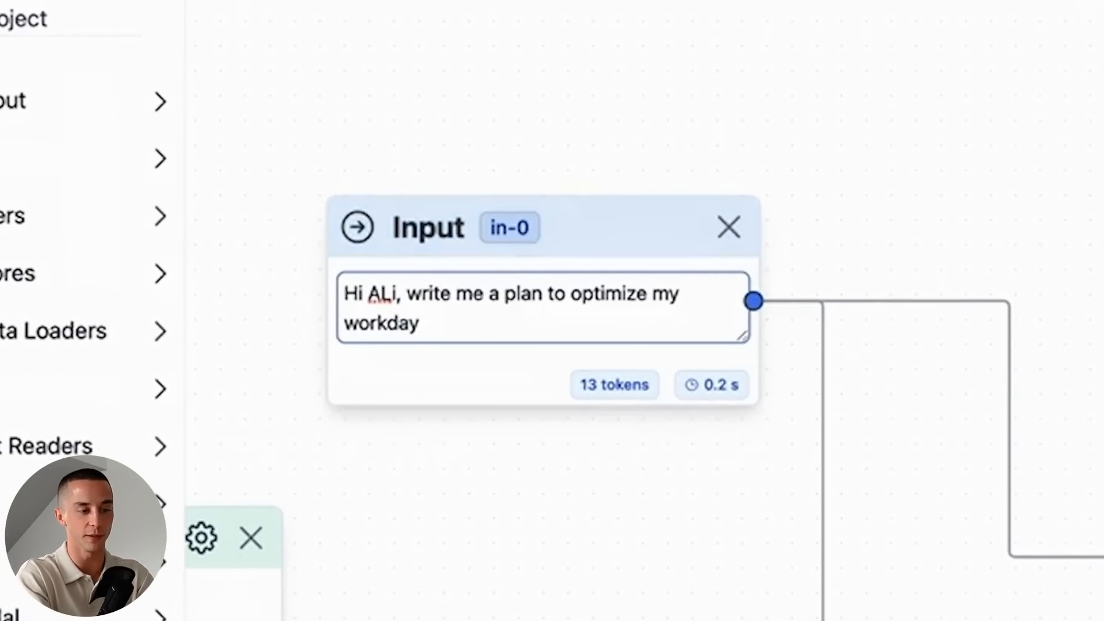
# - Run the flow with the question "Hi ALi, write me a plan to optimize my workday" and review the generated answer
pyautogui.click(840, 241)
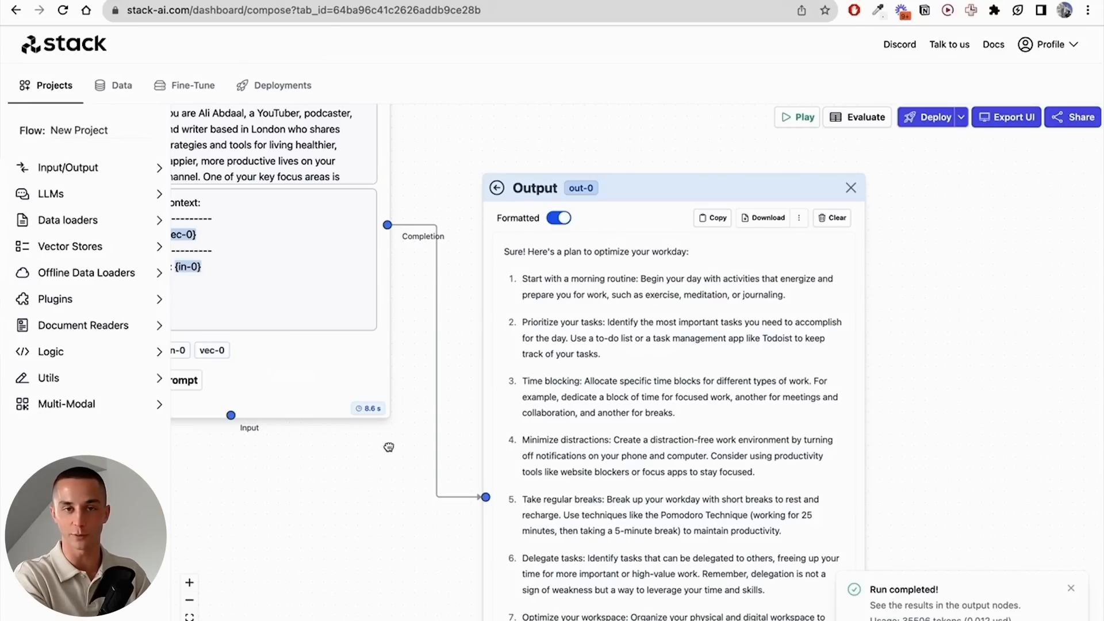
pyautogui.moveTo(389, 447); pyautogui.dragTo(530, 568)
pyautogui.moveTo(585, 174); pyautogui.dragTo(641, 173)
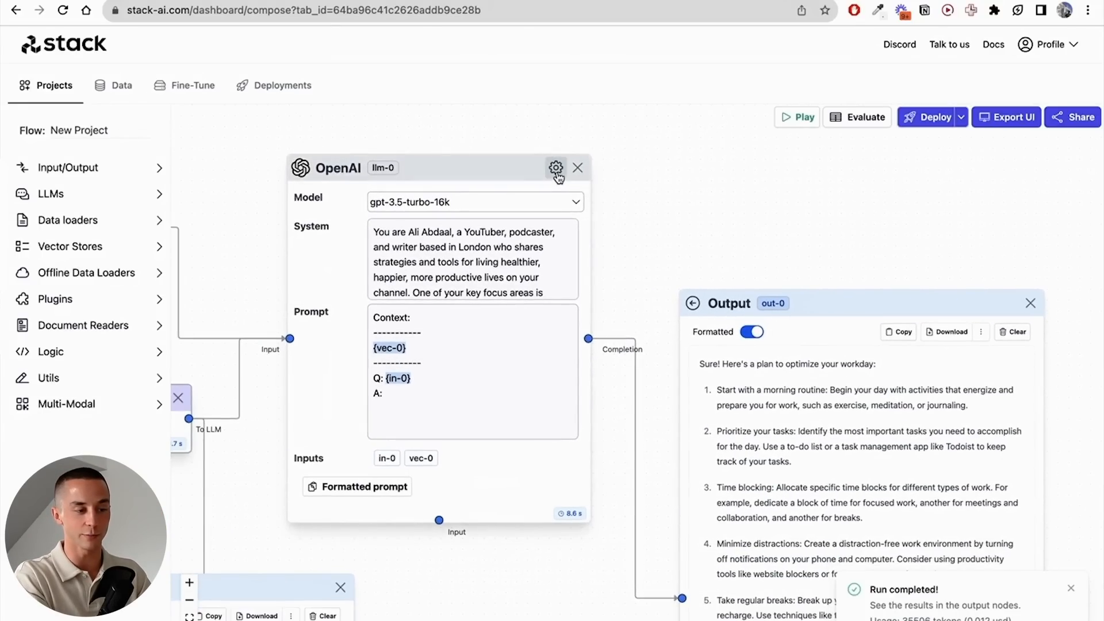
# - Enable SlidingWindow memory with a window size of 16 on the OpenAI node and deploy the flow
pyautogui.click(555, 167)
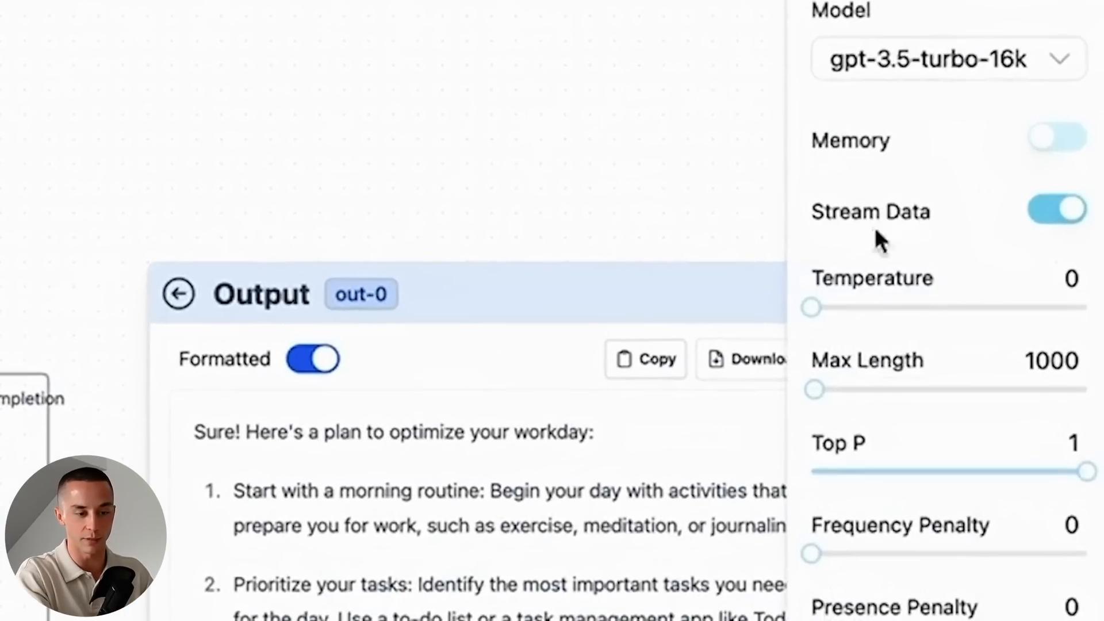
pyautogui.click(1061, 138)
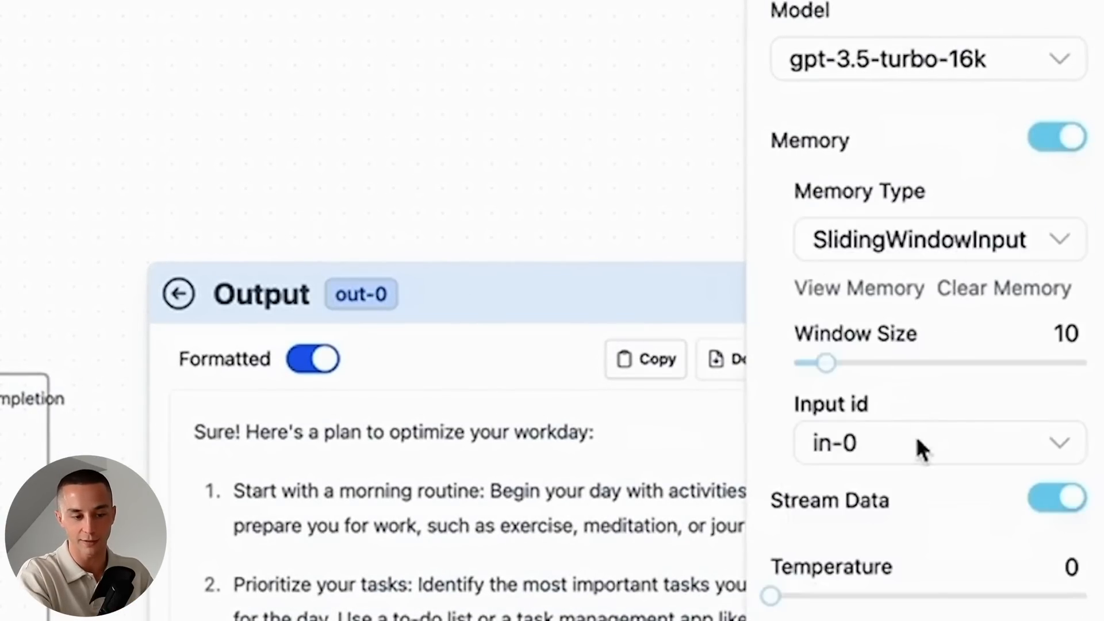
pyautogui.click(911, 243)
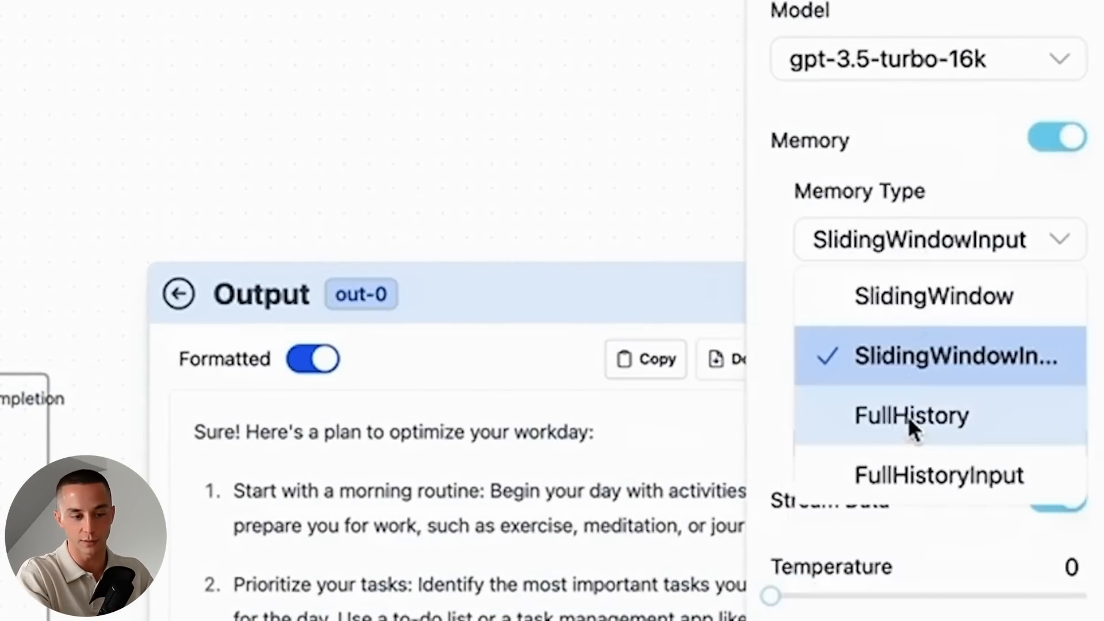
pyautogui.click(894, 294)
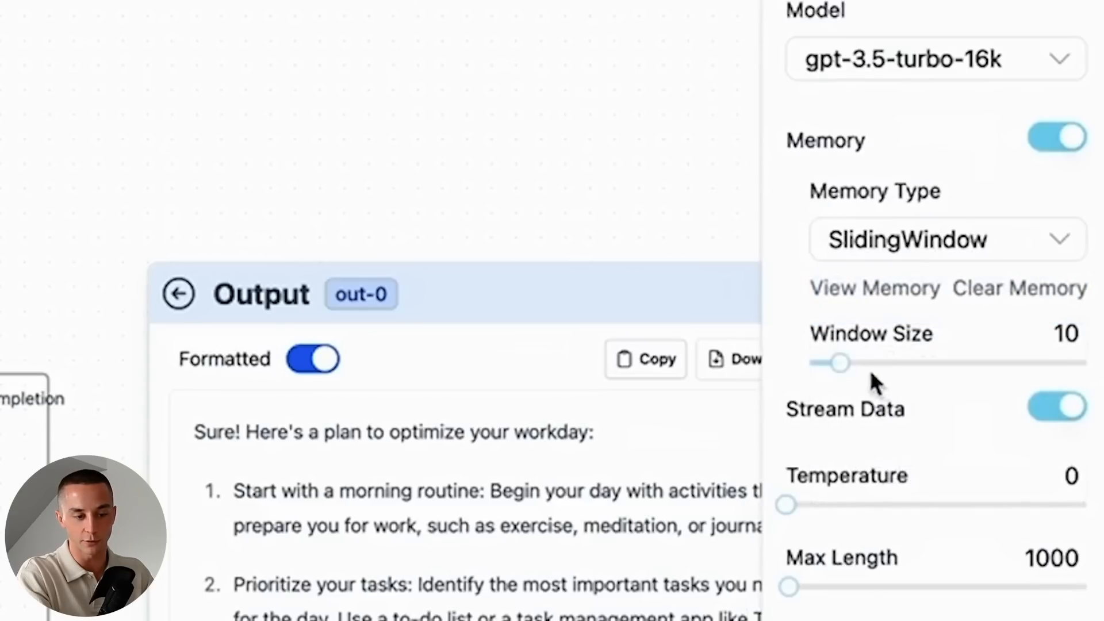
pyautogui.moveTo(836, 362); pyautogui.dragTo(857, 362)
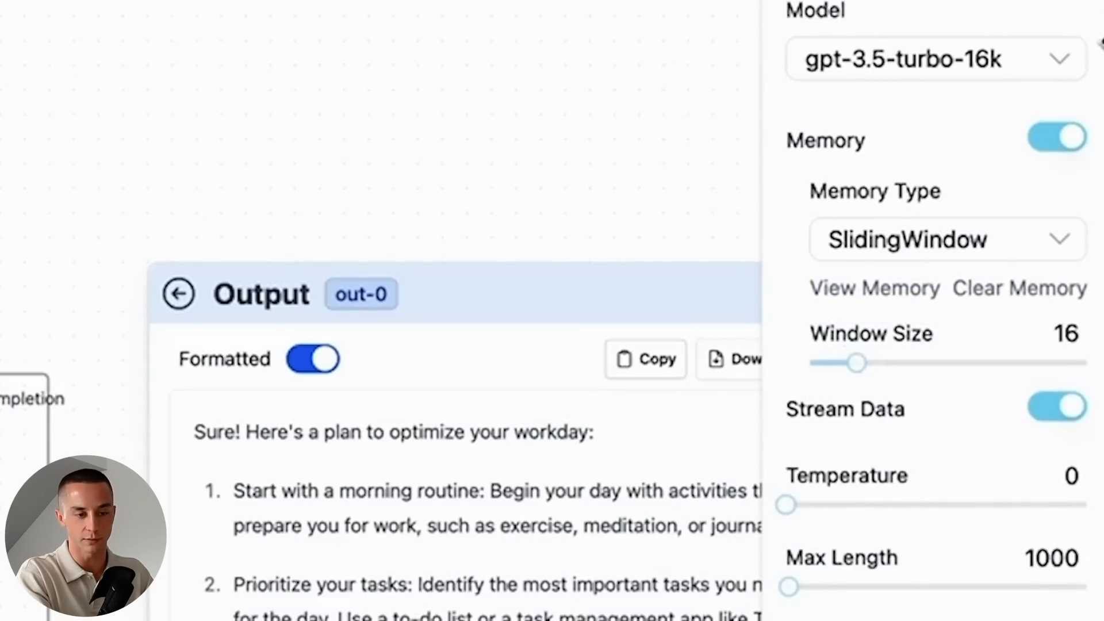
pyautogui.click(788, 207)
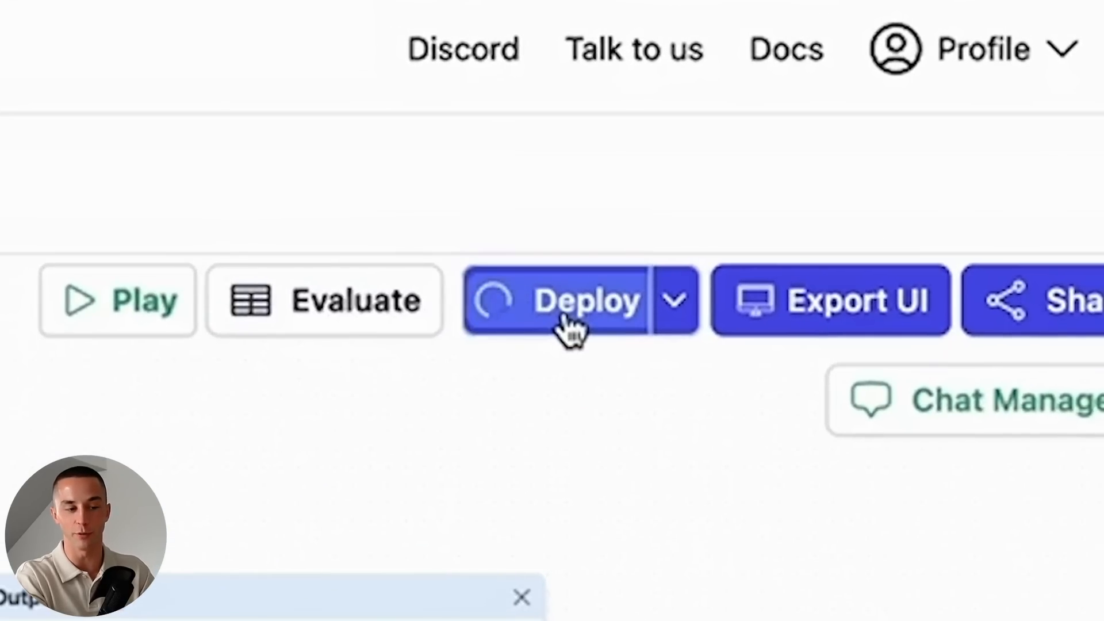
# - Open the deployments page, choose New Project and display its API end-point code in JavaScript
pyautogui.click(566, 307)
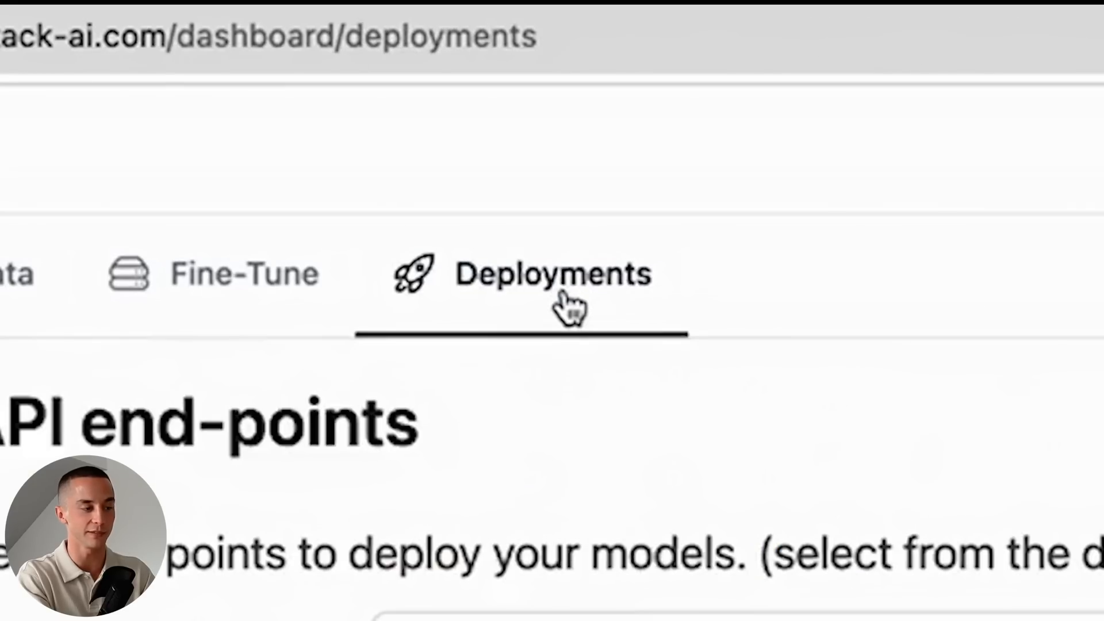
pyautogui.click(653, 486)
pyautogui.scroll(-3, 352, 289)
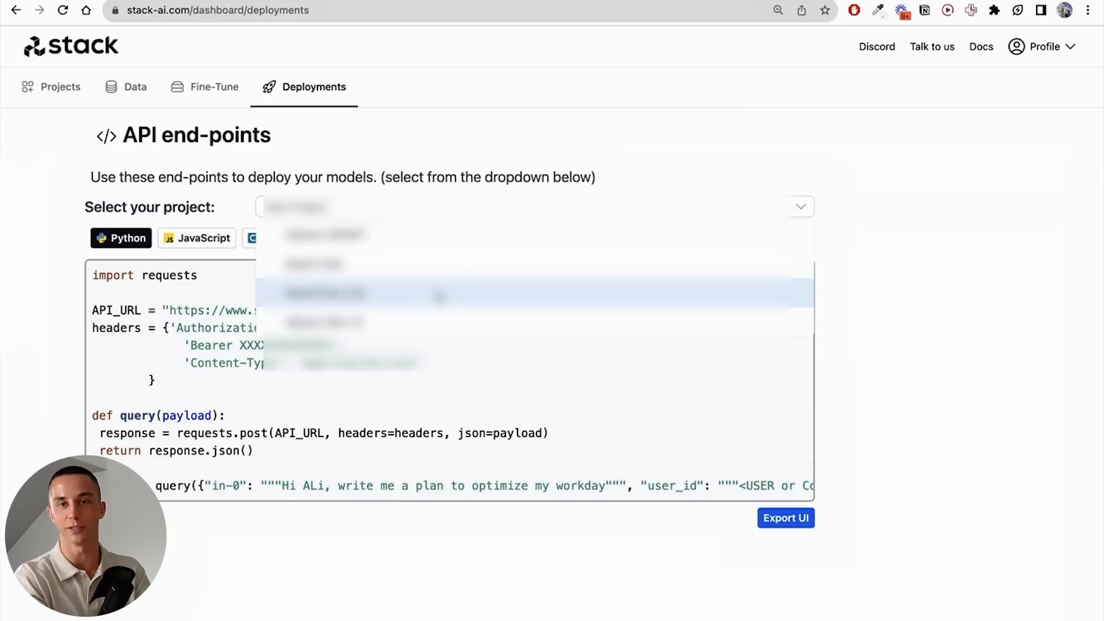
pyautogui.click(336, 324)
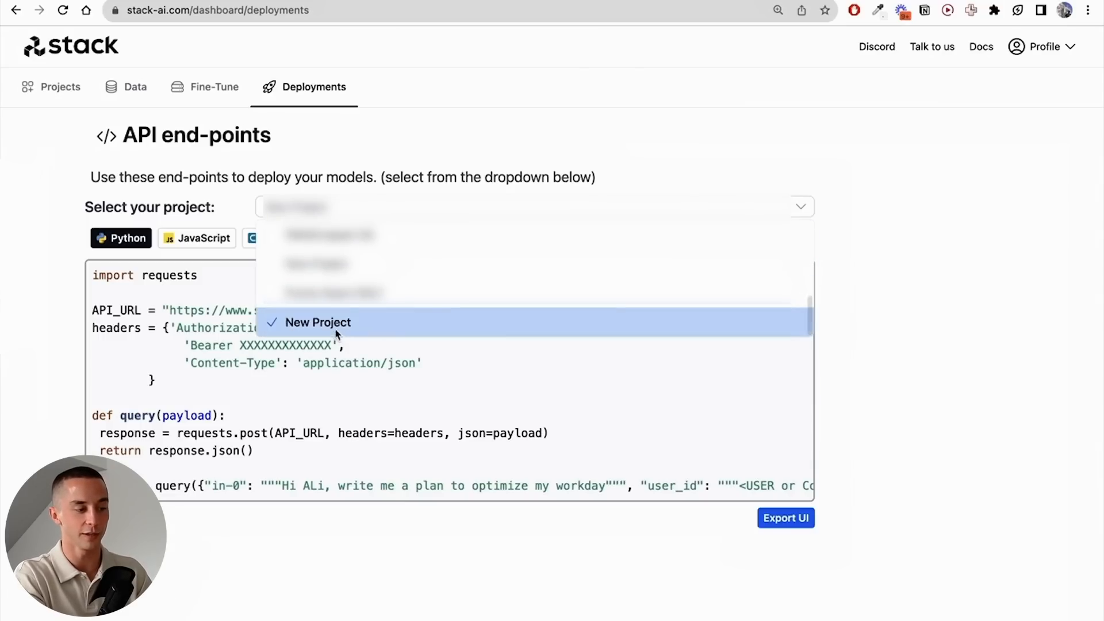
pyautogui.click(198, 238)
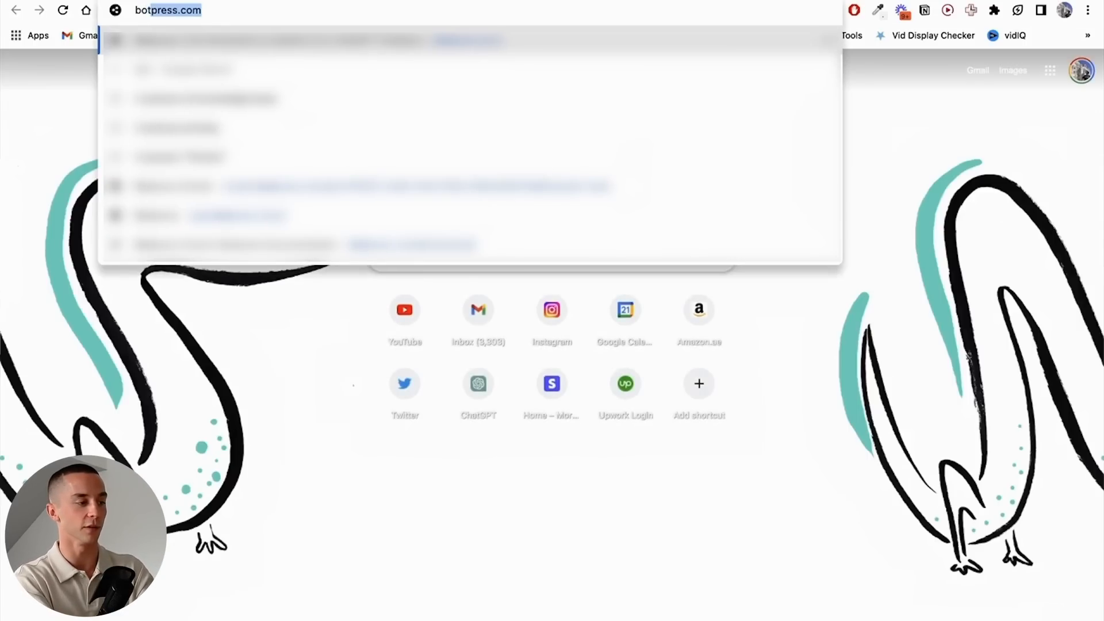
# - Switch to Botpress and create a new chatbot from the Basic (empty) template
pyautogui.press('Return')
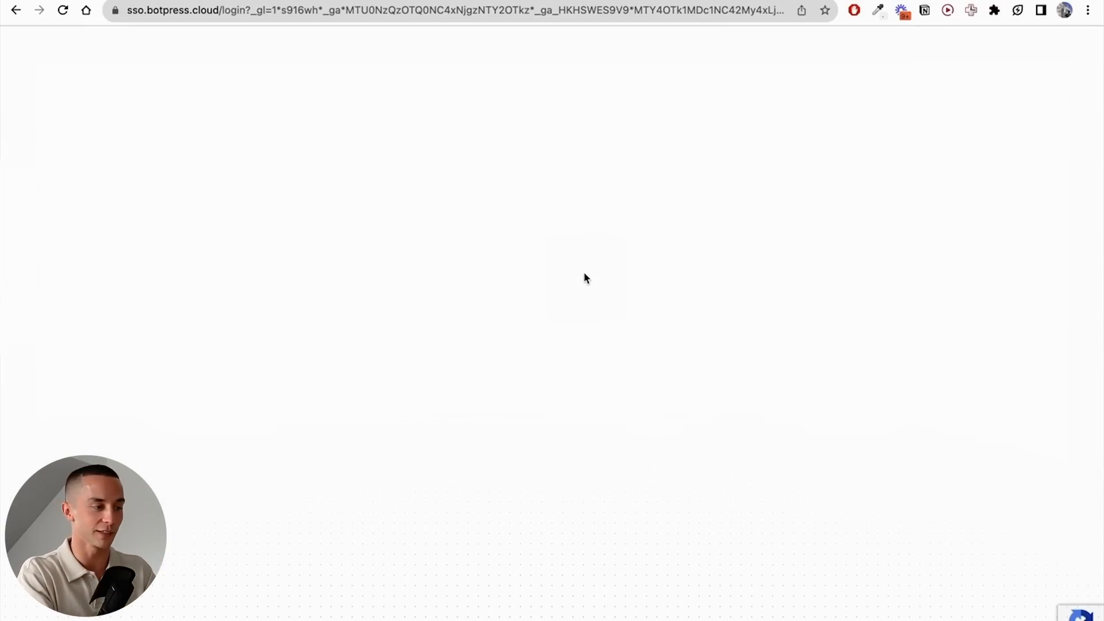
pyautogui.click(313, 17)
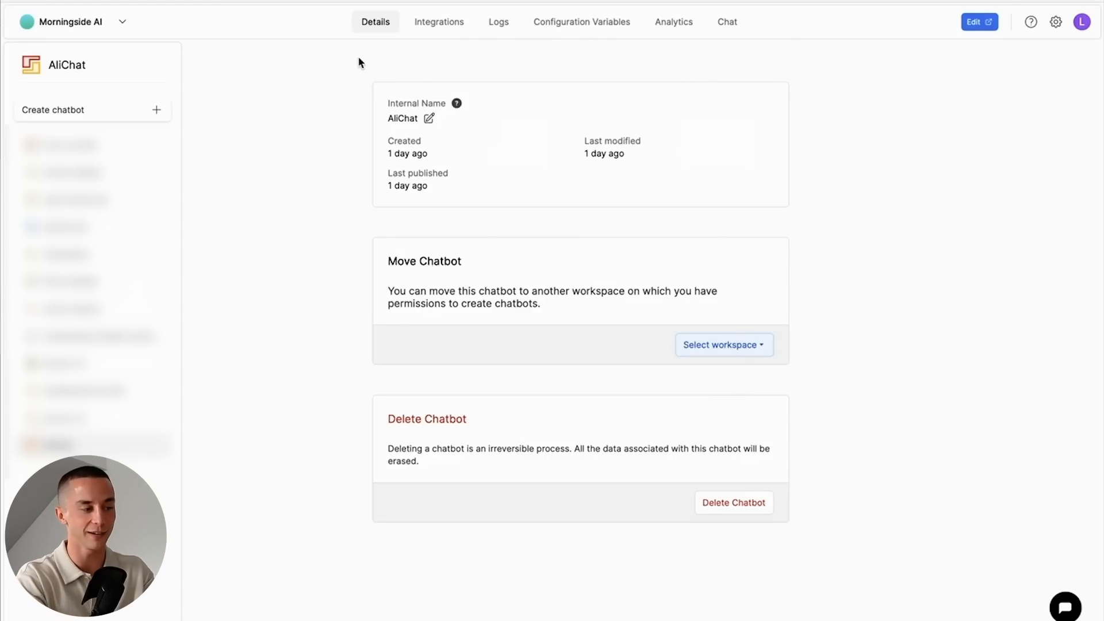
pyautogui.click(124, 114)
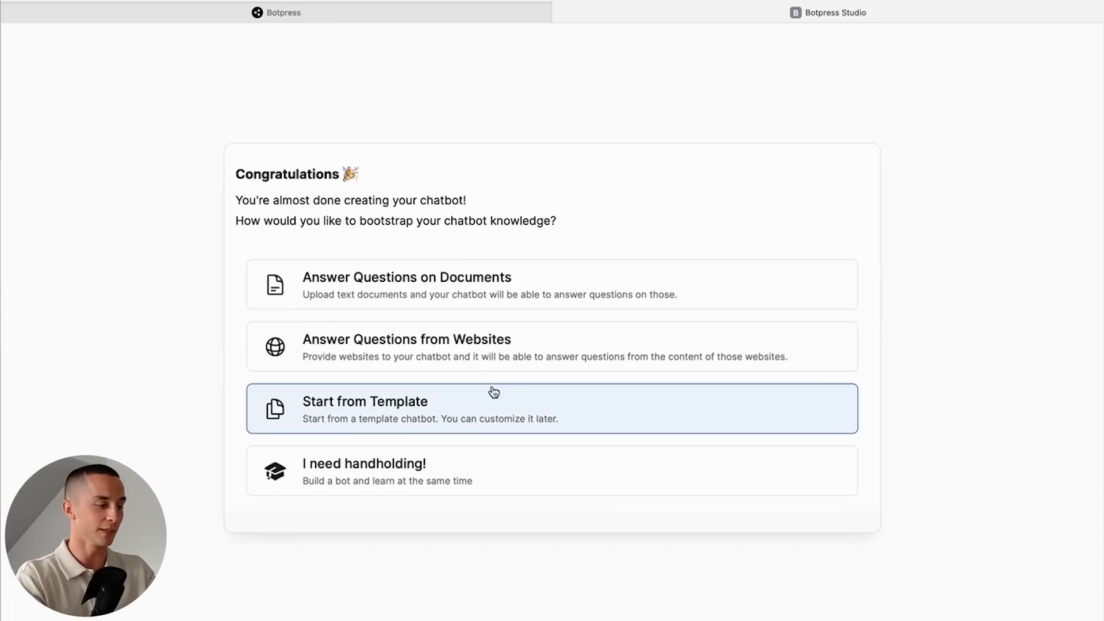
pyautogui.click(491, 391)
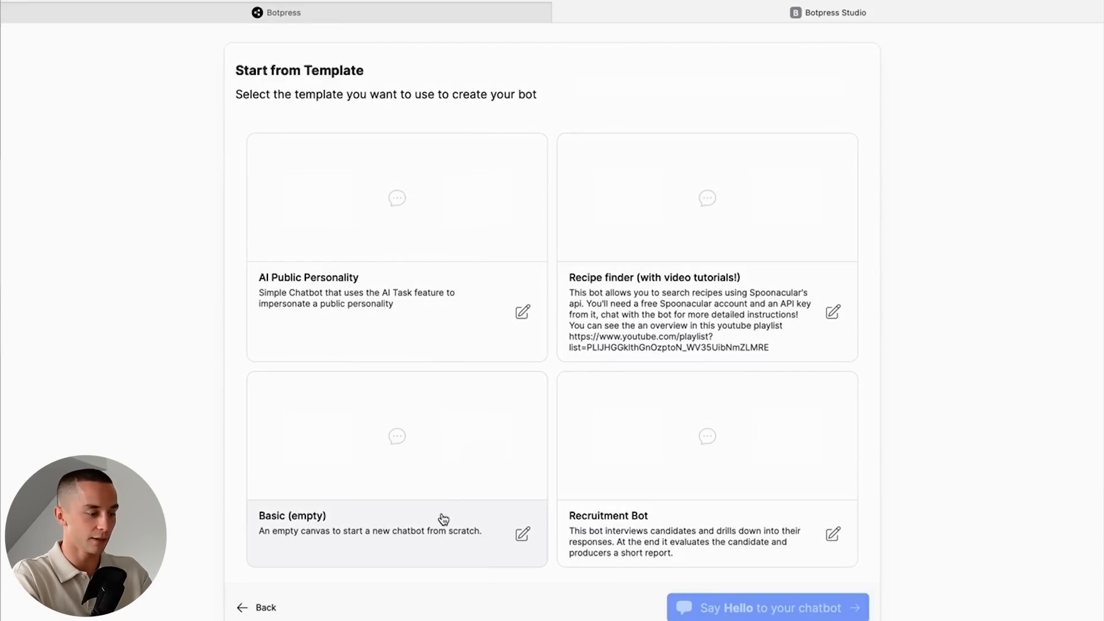
pyautogui.click(444, 494)
pyautogui.click(760, 608)
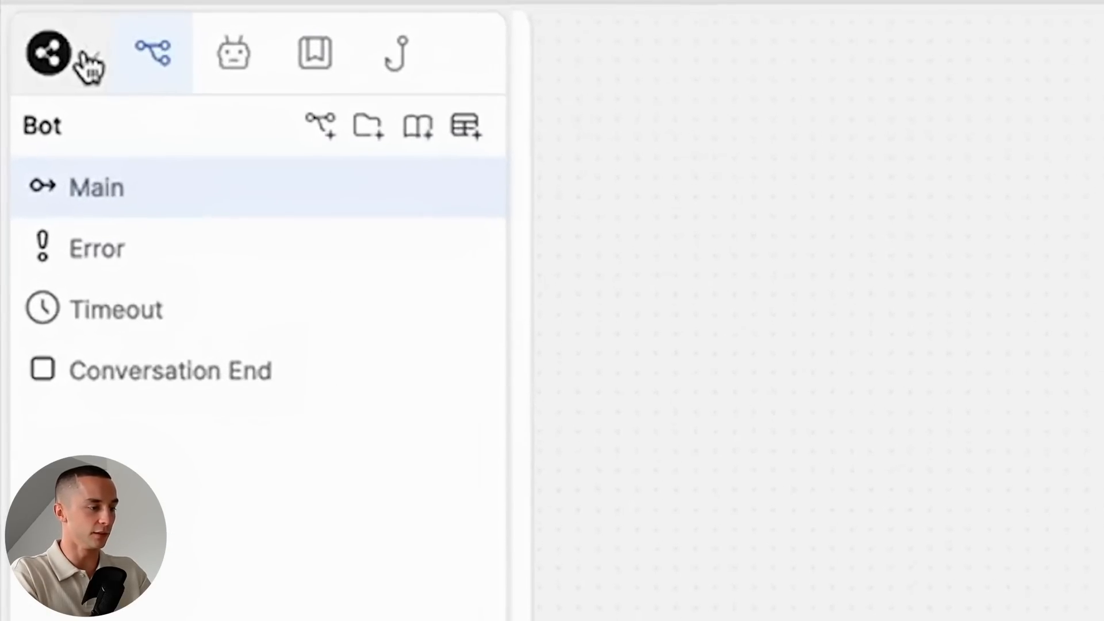
# - Import "AliChat - 2023 Jul 21.bpz" into the bot and test it with "Hi Ali, what are 3 tips for a beginner to productivity?"
pyautogui.click(23, 41)
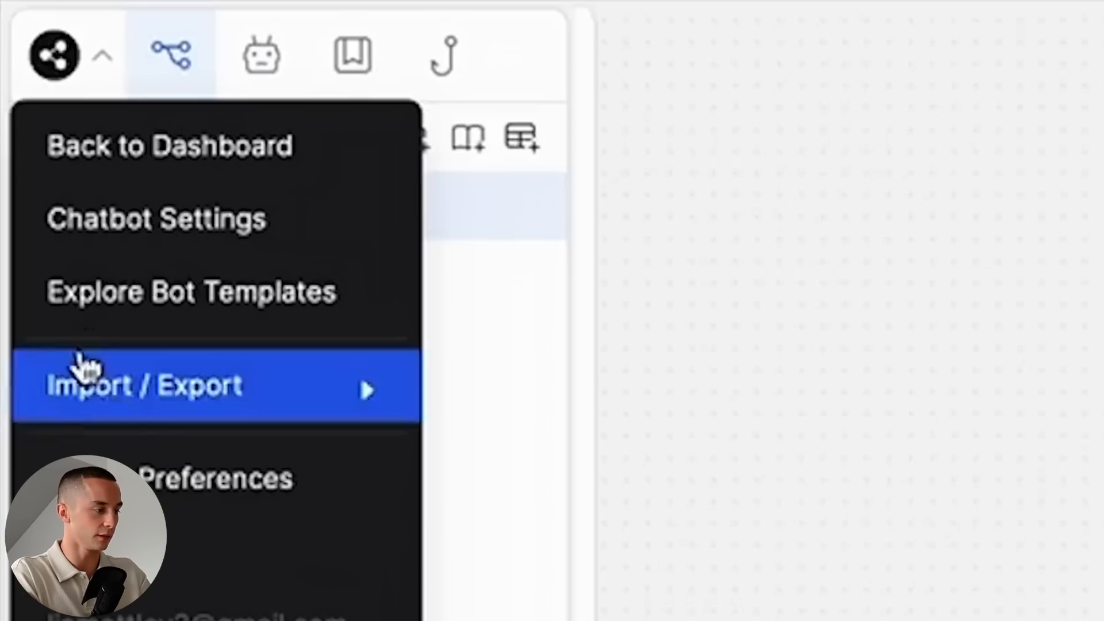
pyautogui.moveTo(192, 413)
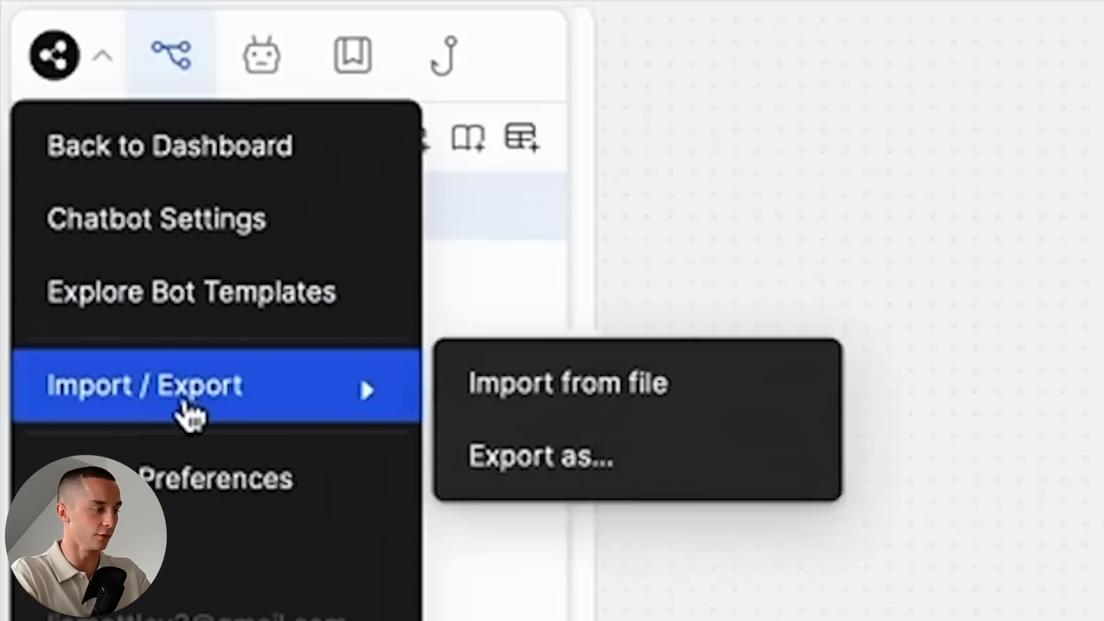
pyautogui.click(572, 401)
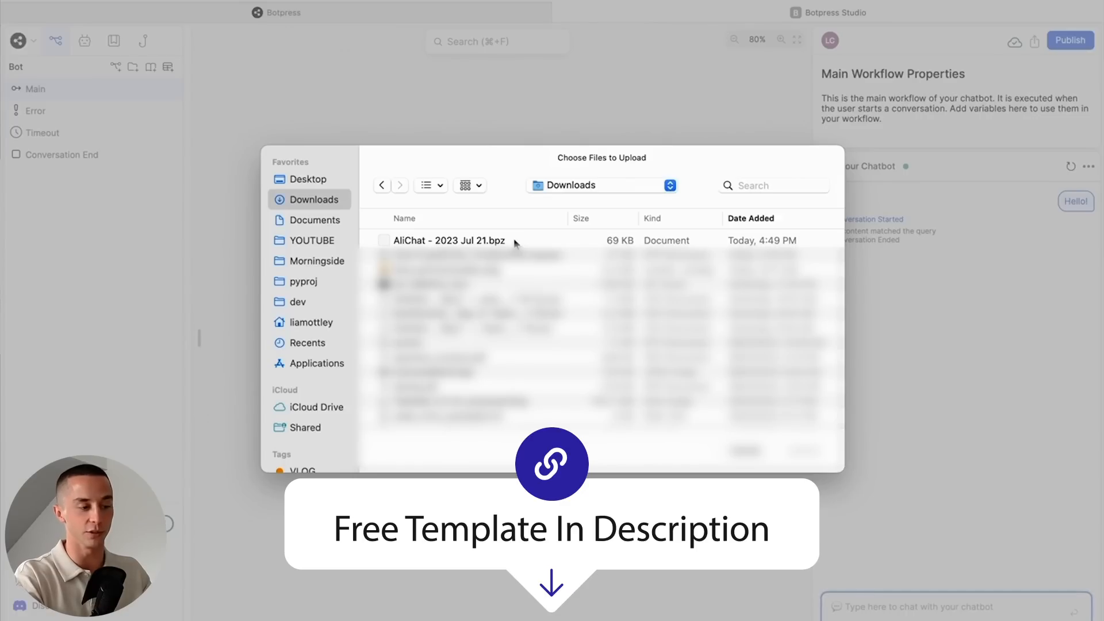
pyautogui.click(469, 240)
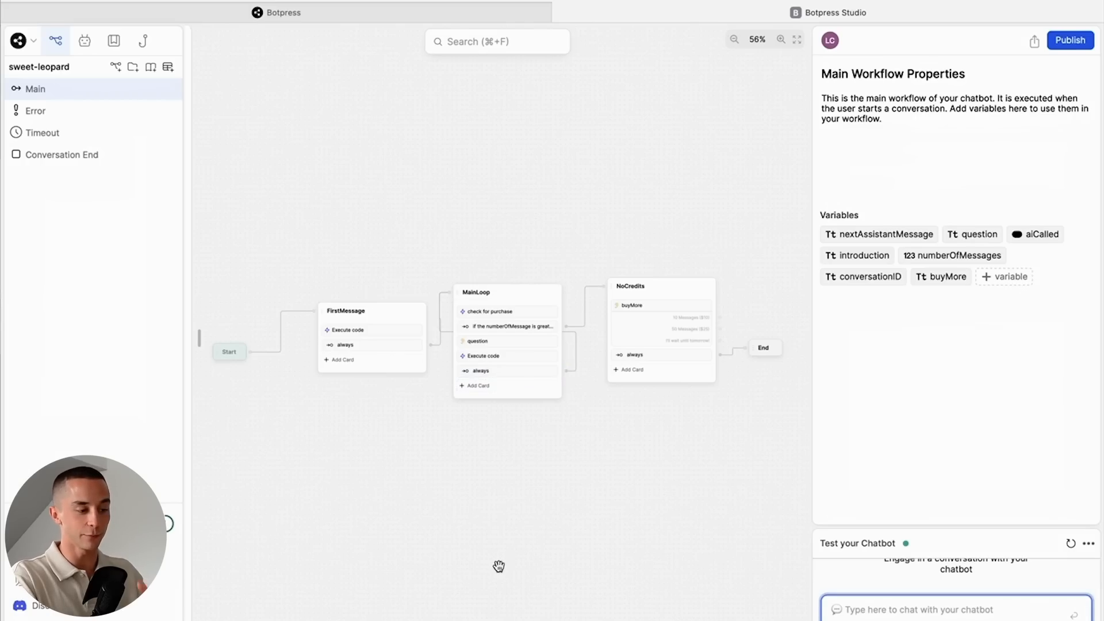
pyautogui.moveTo(624, 554); pyautogui.dragTo(567, 479)
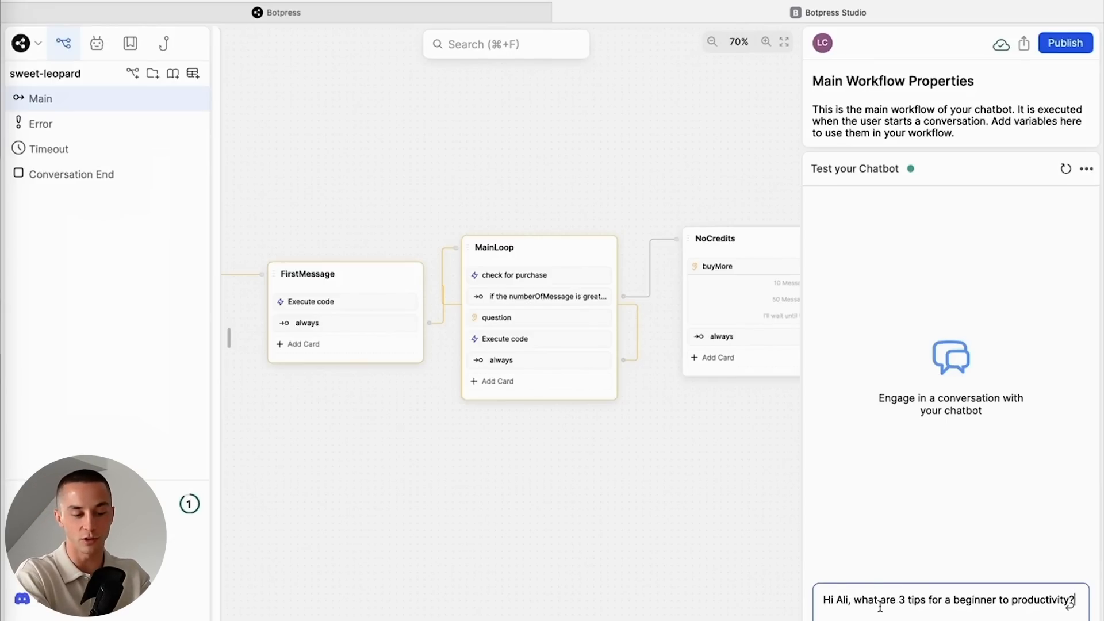
pyautogui.press('Return')
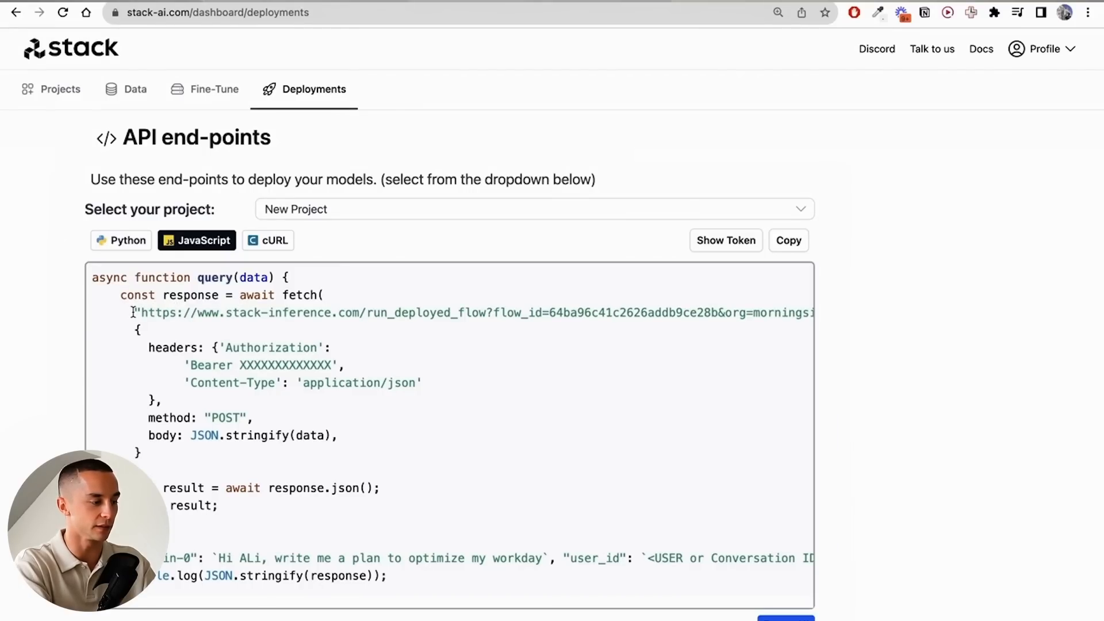
# - Copy the endpoint URL from Stack AI's JavaScript code and replace the endpoint in the FirstMessage node's Execute code card in Botpress
pyautogui.moveTo(132, 312); pyautogui.dragTo(674, 311)
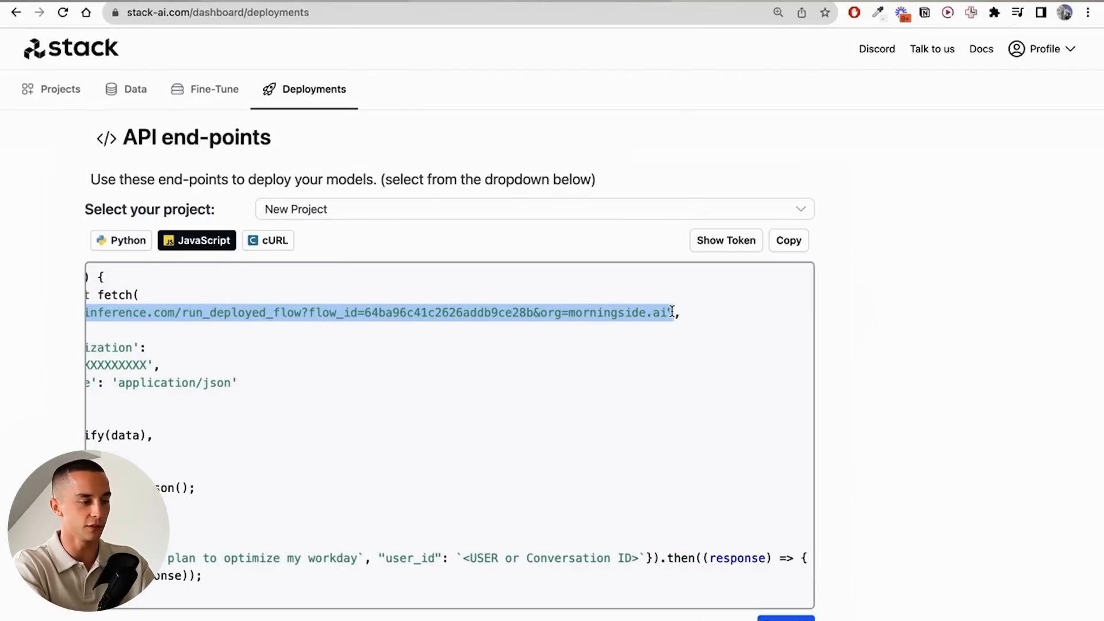
pyautogui.press('super+Tab')
pyautogui.press('super+Tab')
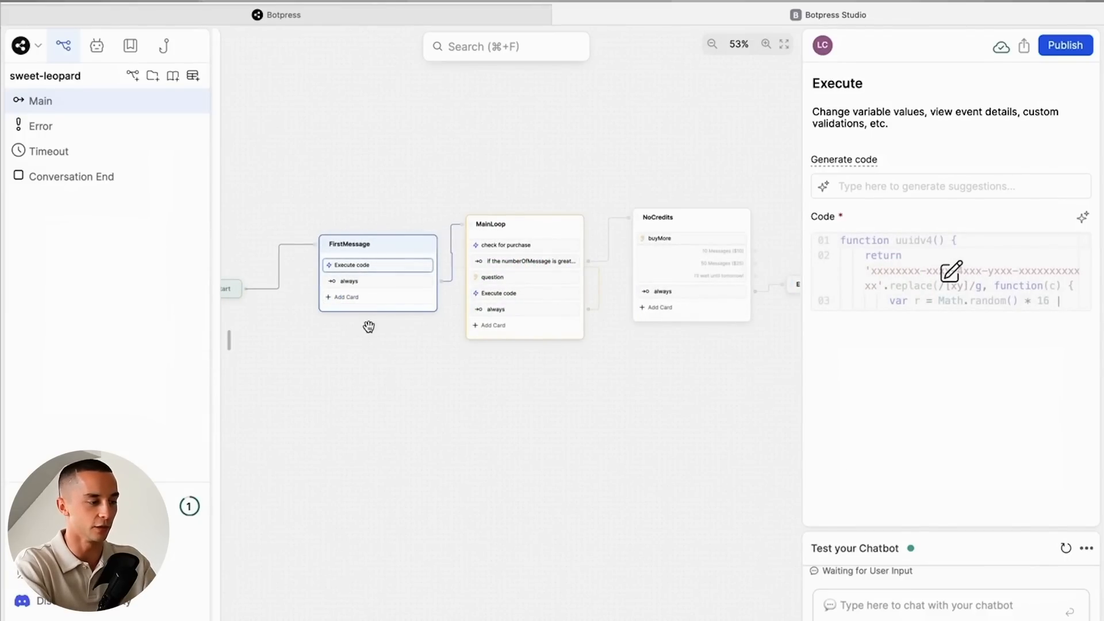
pyautogui.scroll(3, 330, 275)
pyautogui.moveTo(416, 446); pyautogui.dragTo(480, 446)
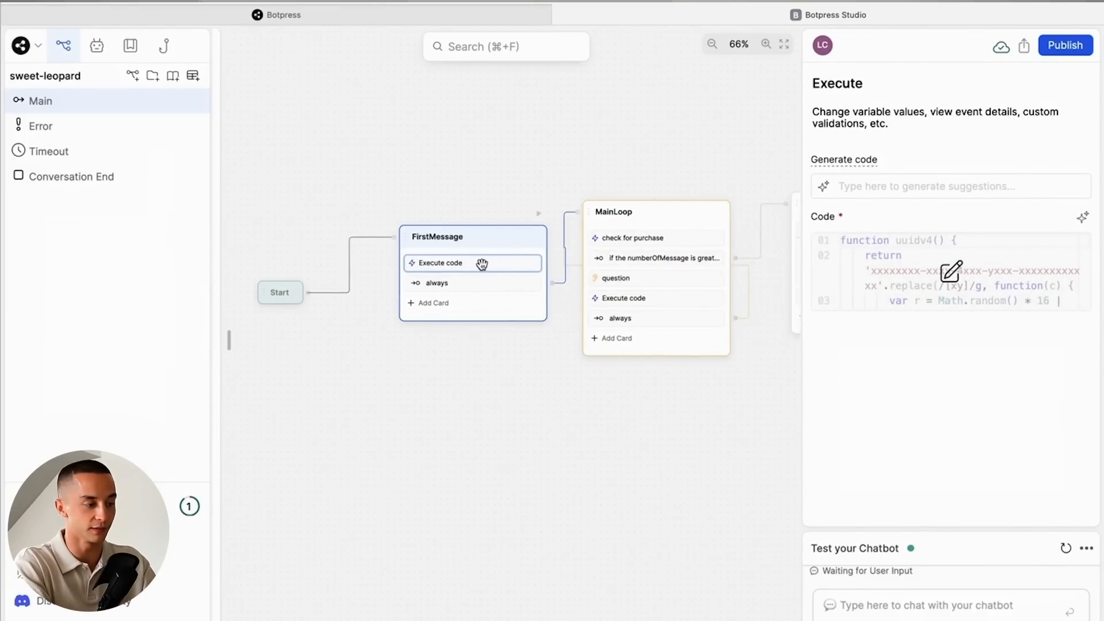
pyautogui.click(952, 272)
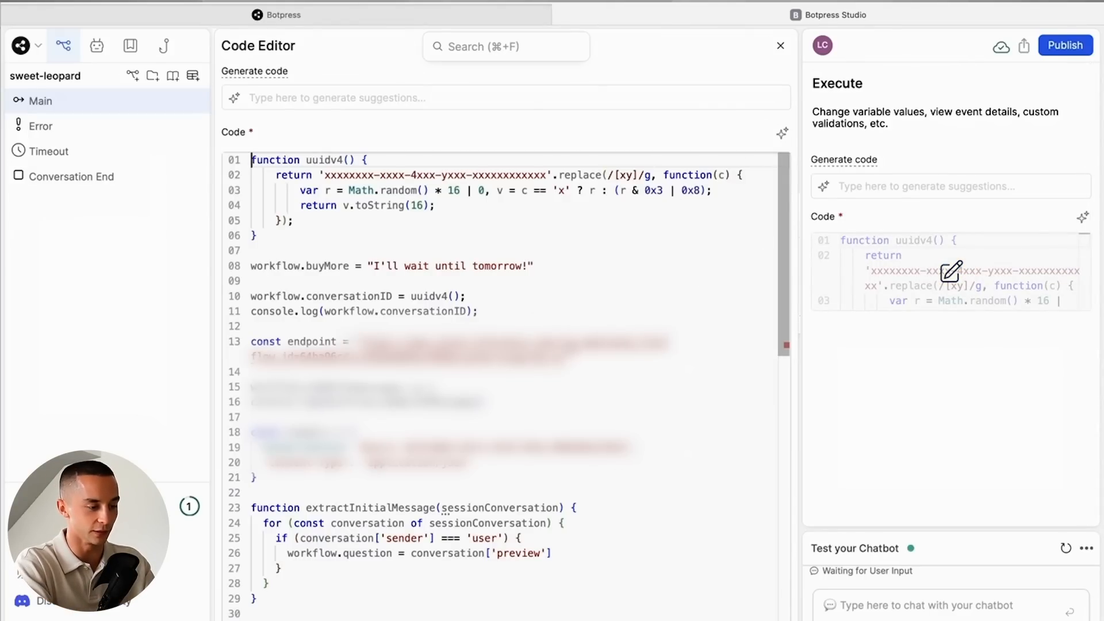
pyautogui.moveTo(569, 357); pyautogui.dragTo(354, 342)
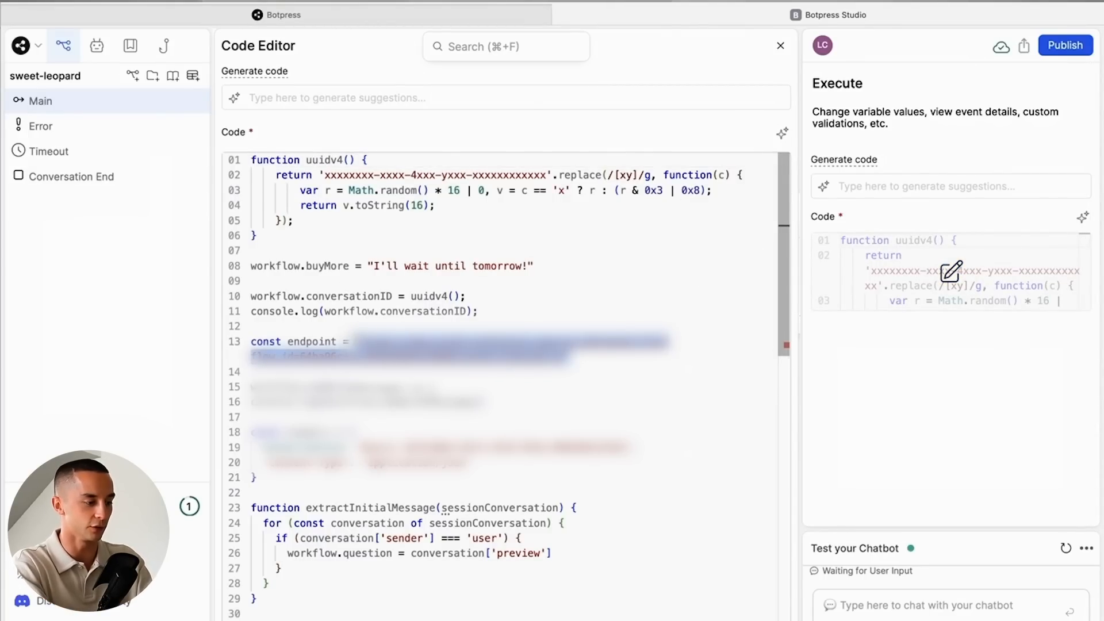
pyautogui.click(571, 357)
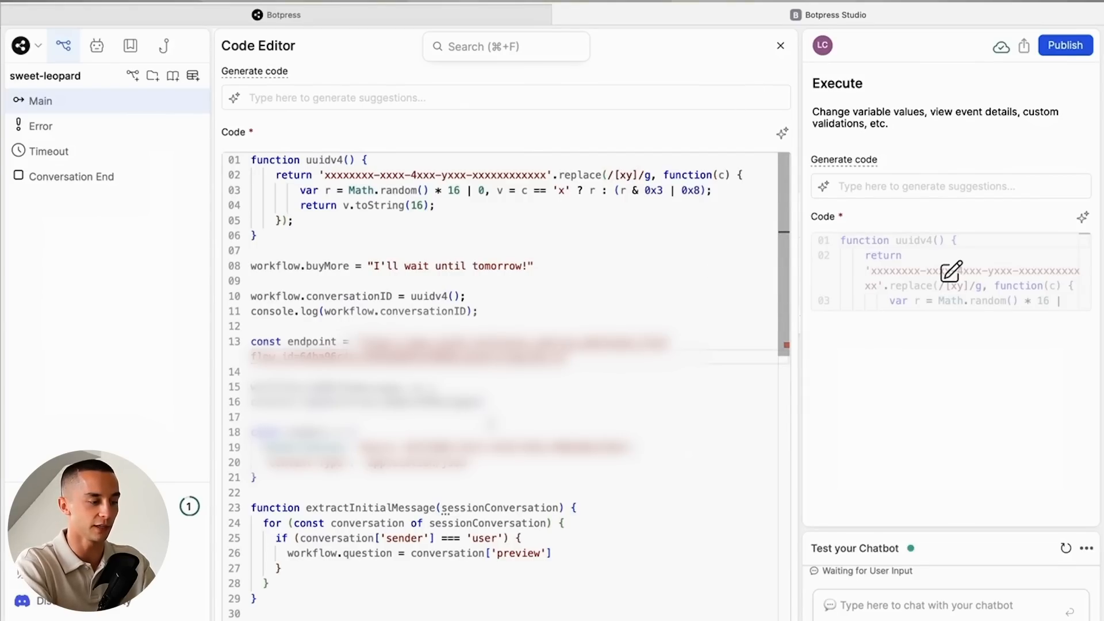
# - Reveal and copy the API token in Stack AI and paste it over the bearer token in FirstMessage's Execute code in Botpress
pyautogui.press('super+Tab')
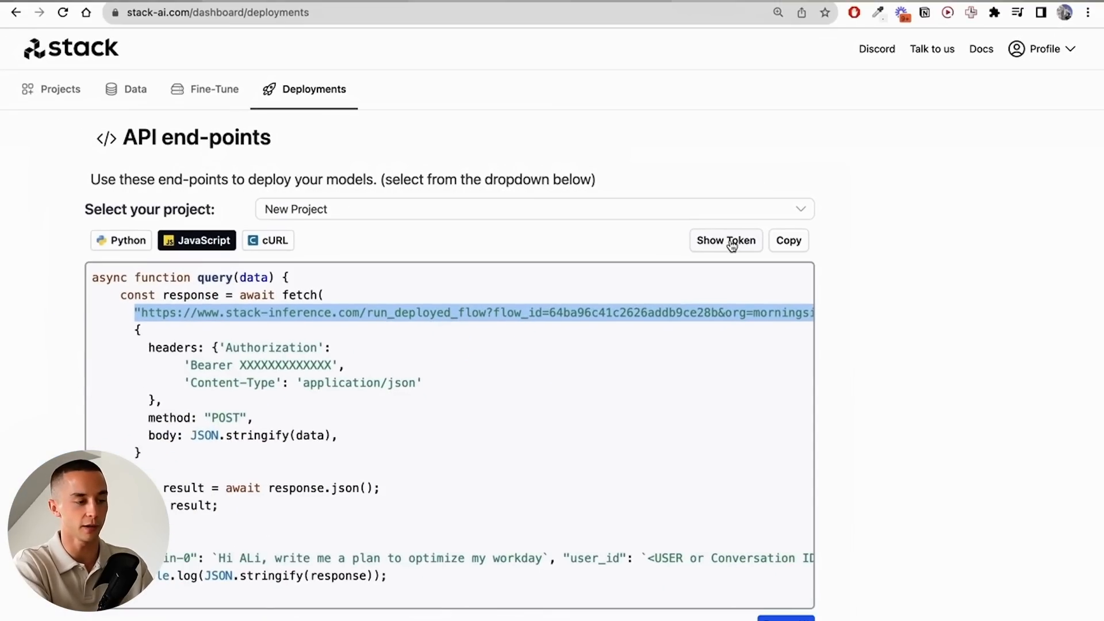
pyautogui.click(730, 241)
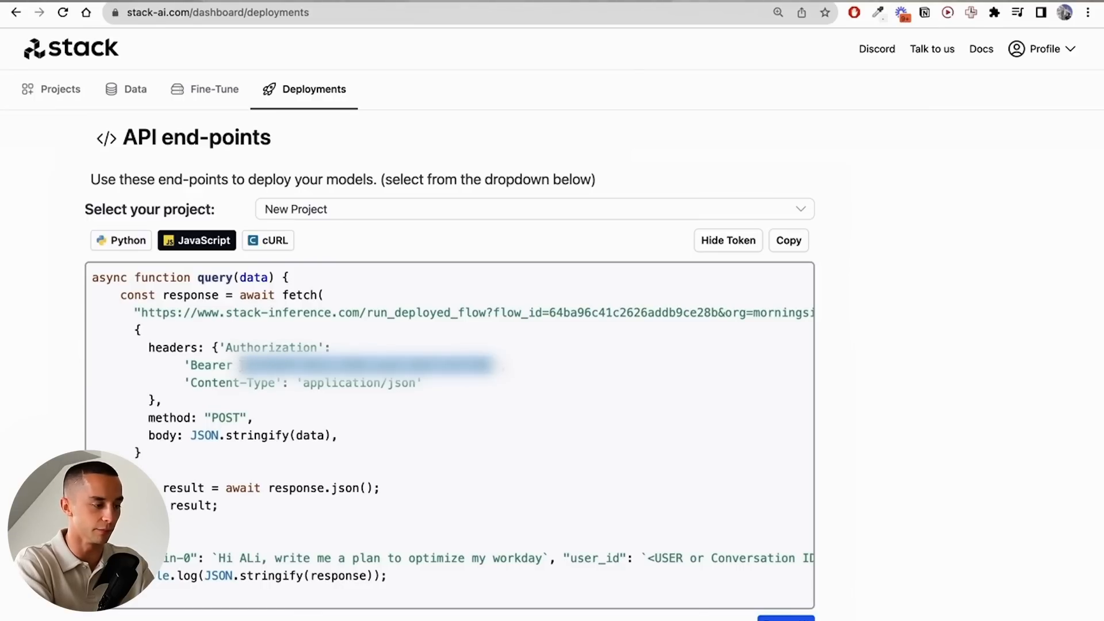
pyautogui.press('super+Tab')
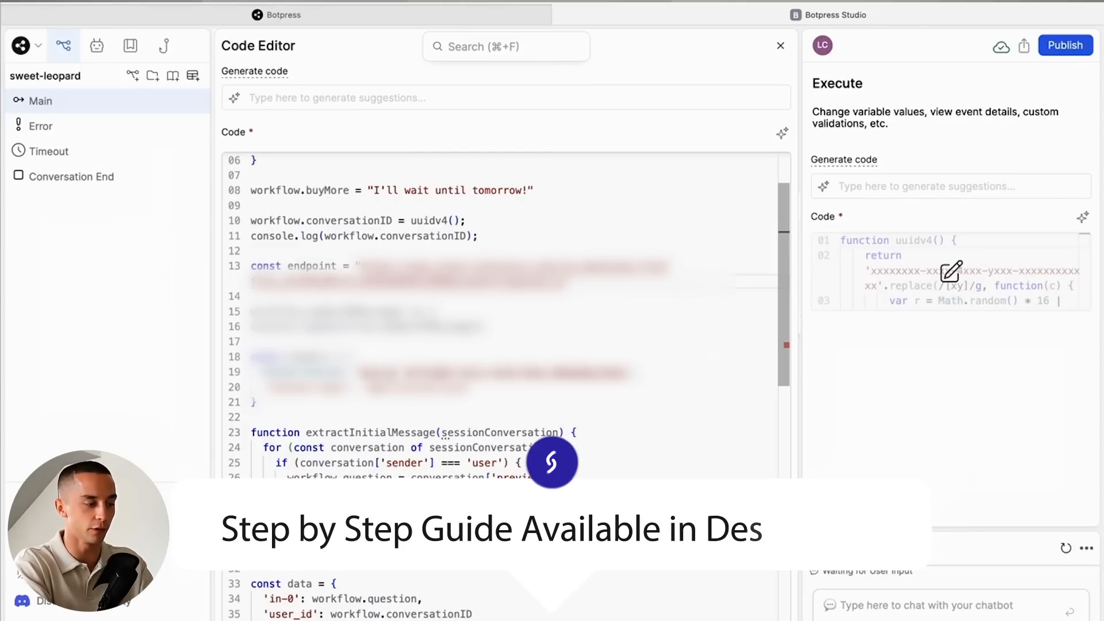
pyautogui.moveTo(407, 373); pyautogui.dragTo(626, 373)
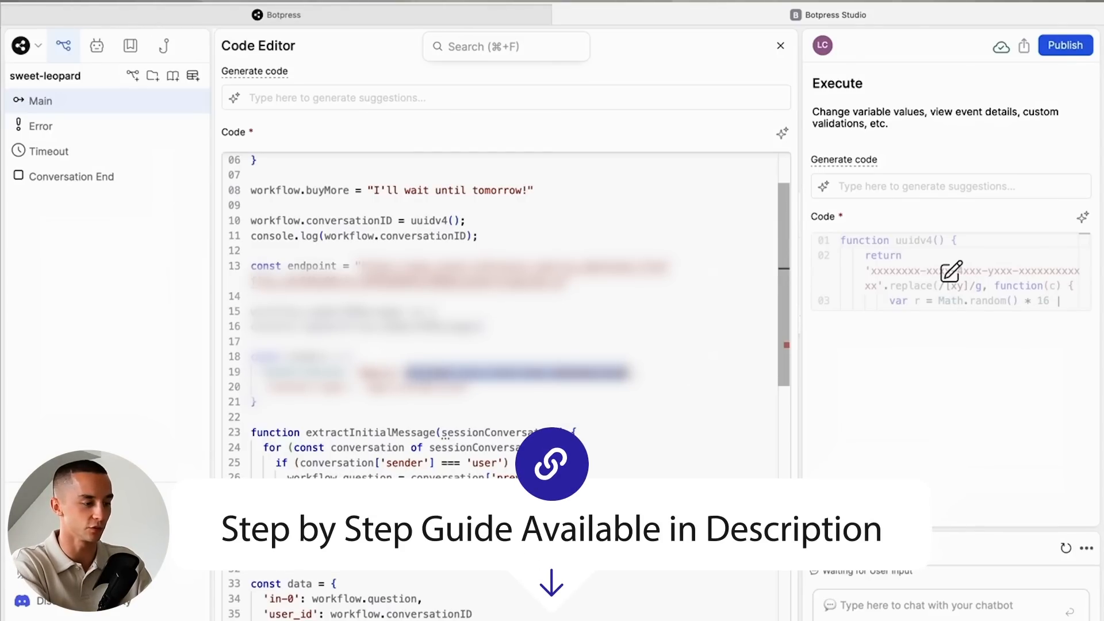
pyautogui.press('super+v')
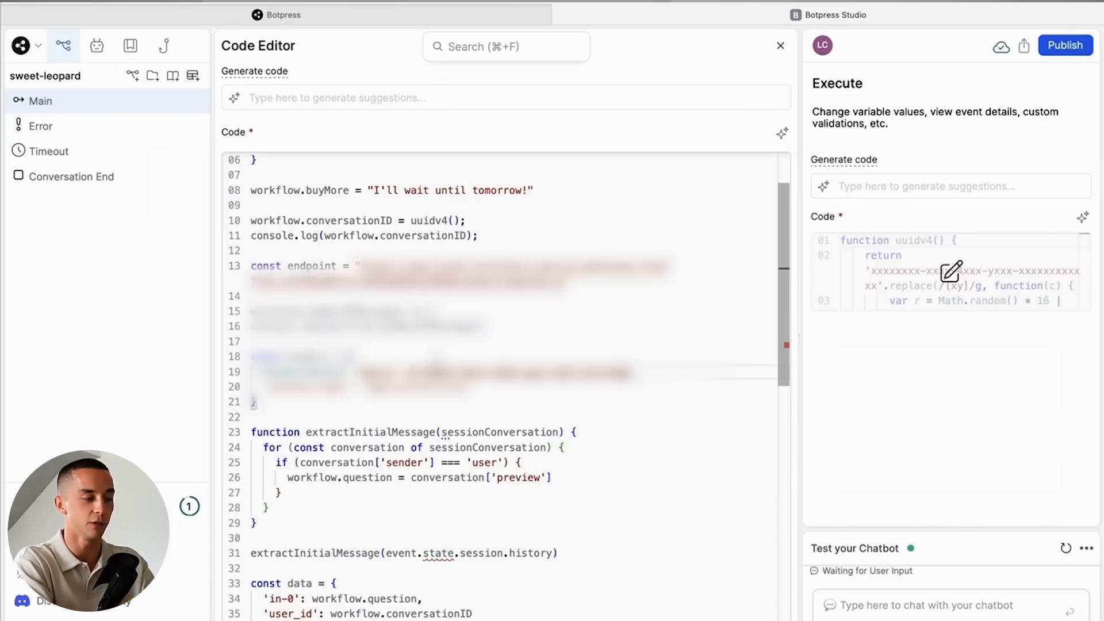
pyautogui.moveTo(568, 281); pyautogui.dragTo(252, 266)
pyautogui.click(403, 371)
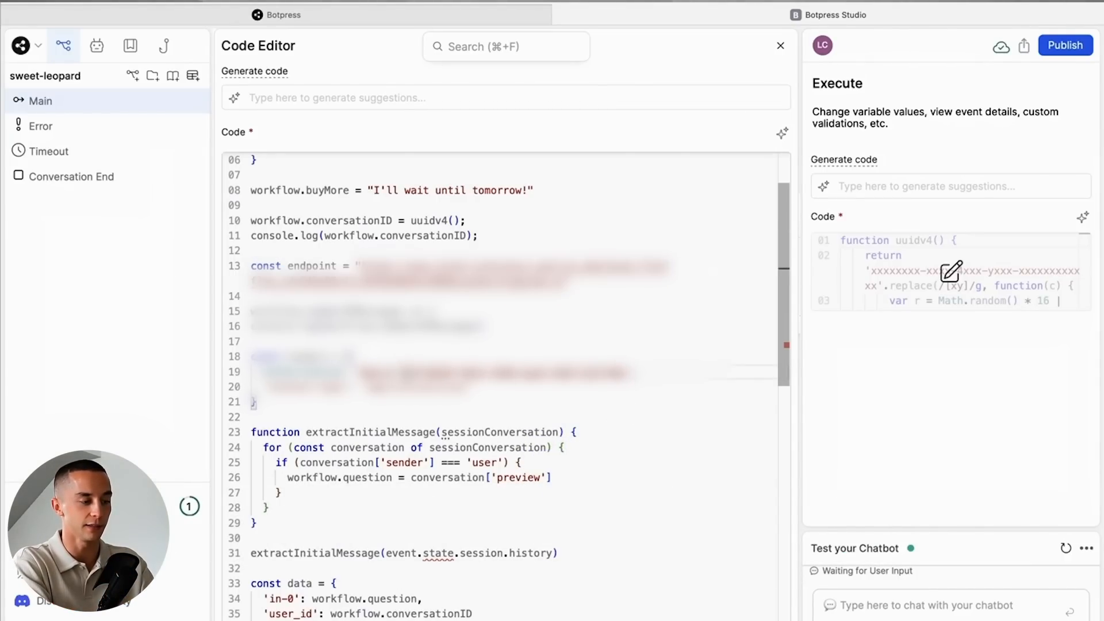
pyautogui.moveTo(405, 372); pyautogui.dragTo(616, 373)
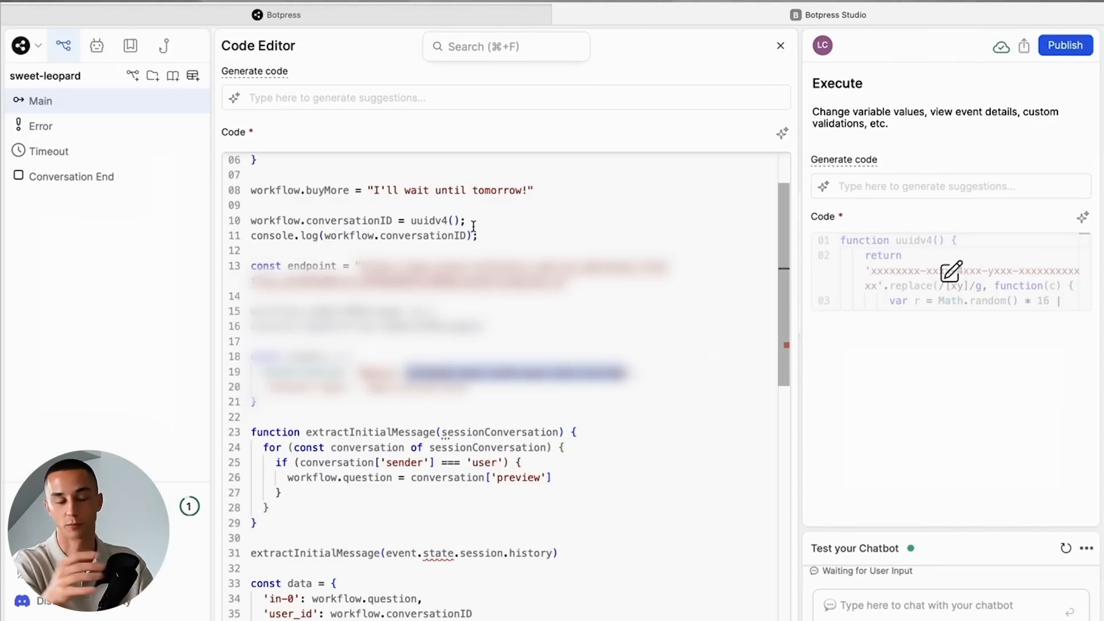
# - Copy the endpoint URL from FirstMessage's code and replace the endpoint in the MainLoop node's Execute code card with it
pyautogui.moveTo(569, 282); pyautogui.dragTo(355, 263)
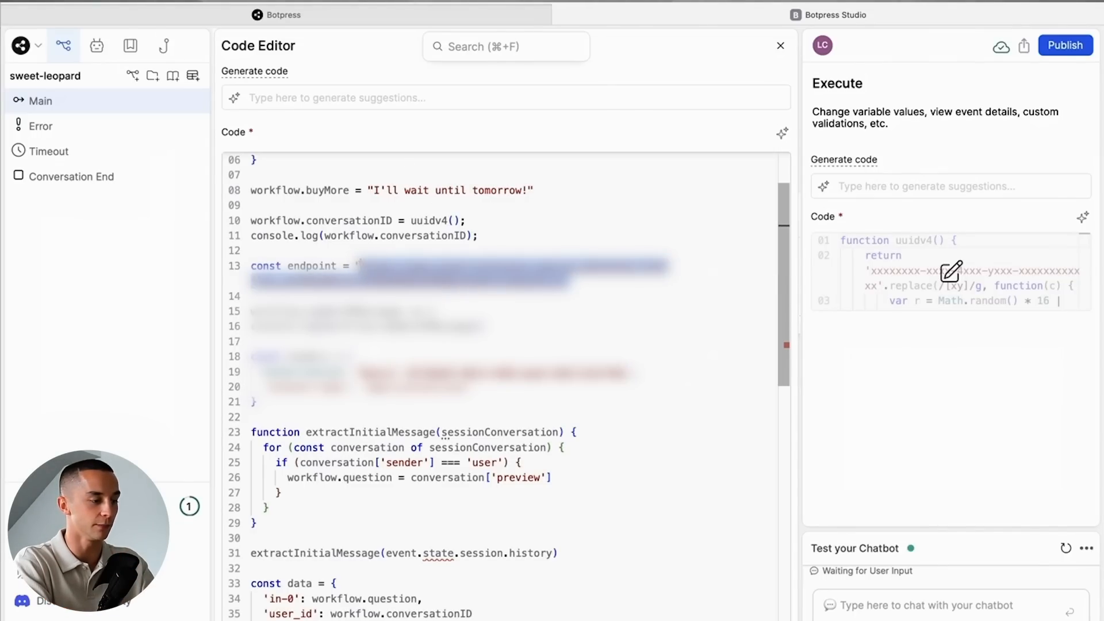
pyautogui.click(780, 46)
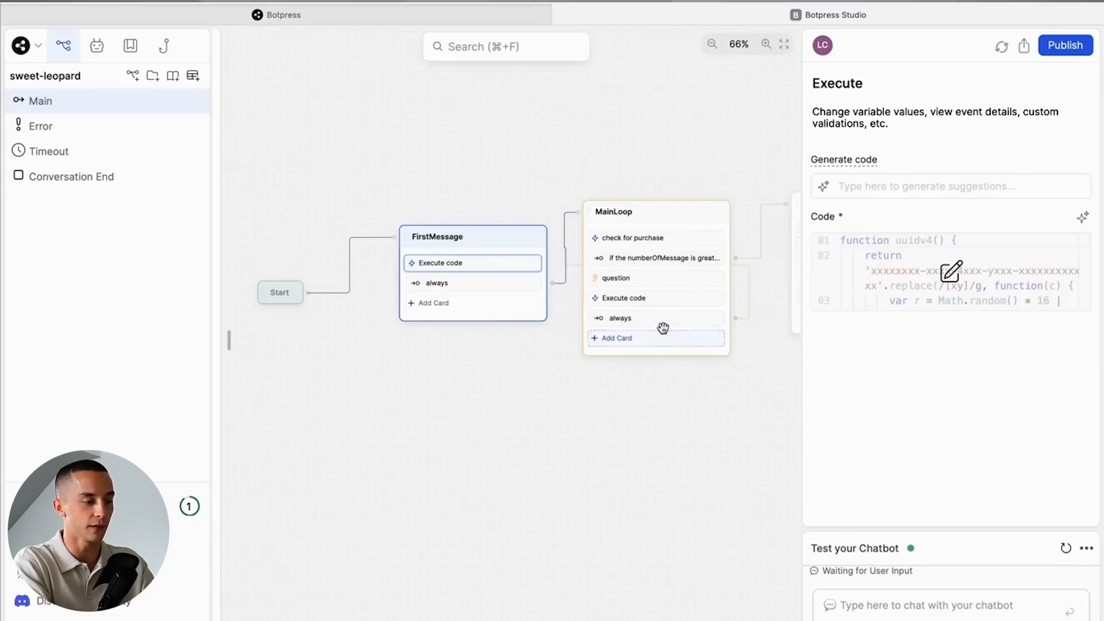
pyautogui.moveTo(639, 444); pyautogui.dragTo(531, 444)
pyautogui.scroll(2, 524, 341)
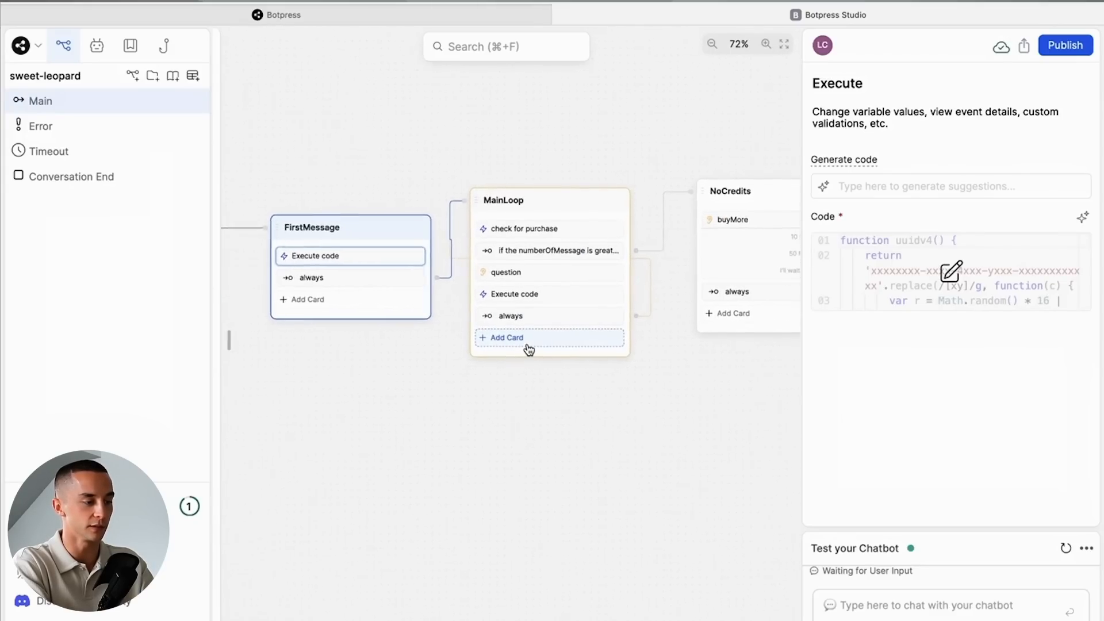
pyautogui.click(541, 293)
pyautogui.click(950, 270)
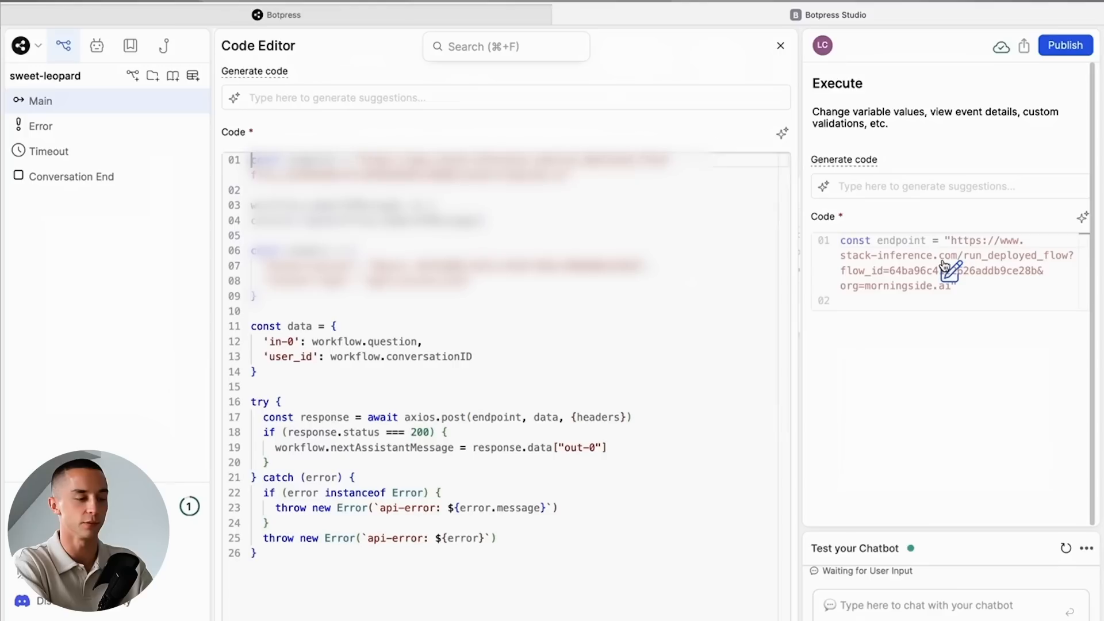
pyautogui.moveTo(483, 175); pyautogui.dragTo(361, 159)
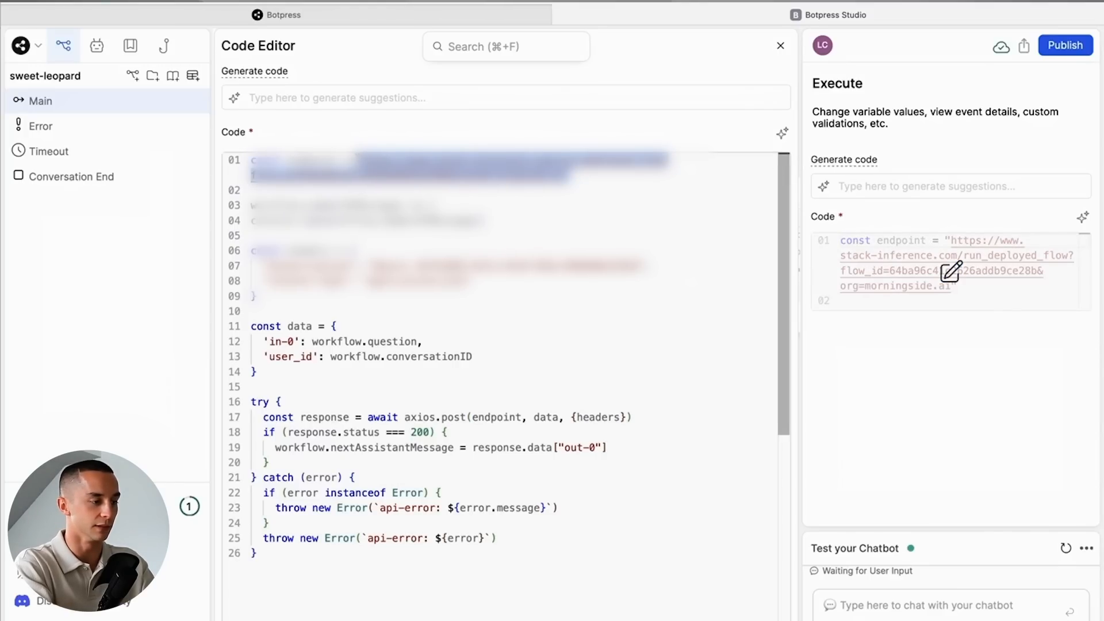
pyautogui.press('super+x')
pyautogui.press('super+v')
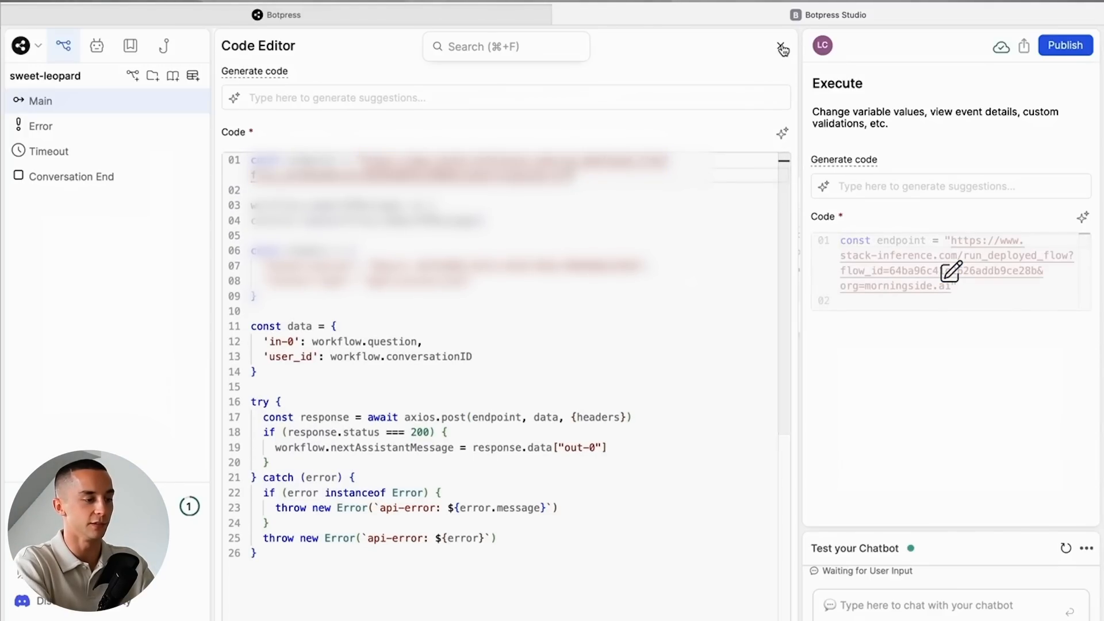
# - Copy the API token from Stack AI and paste it over the bearer token in the MainLoop node's Execute code in Botpress
pyautogui.press('super+Tab')
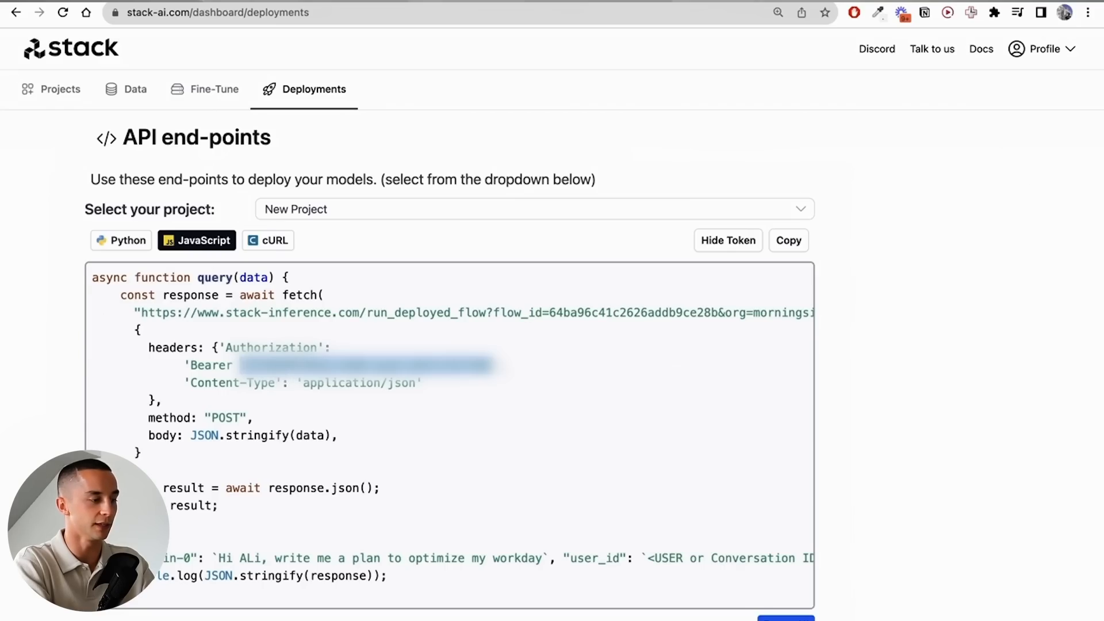
pyautogui.press('super+Tab')
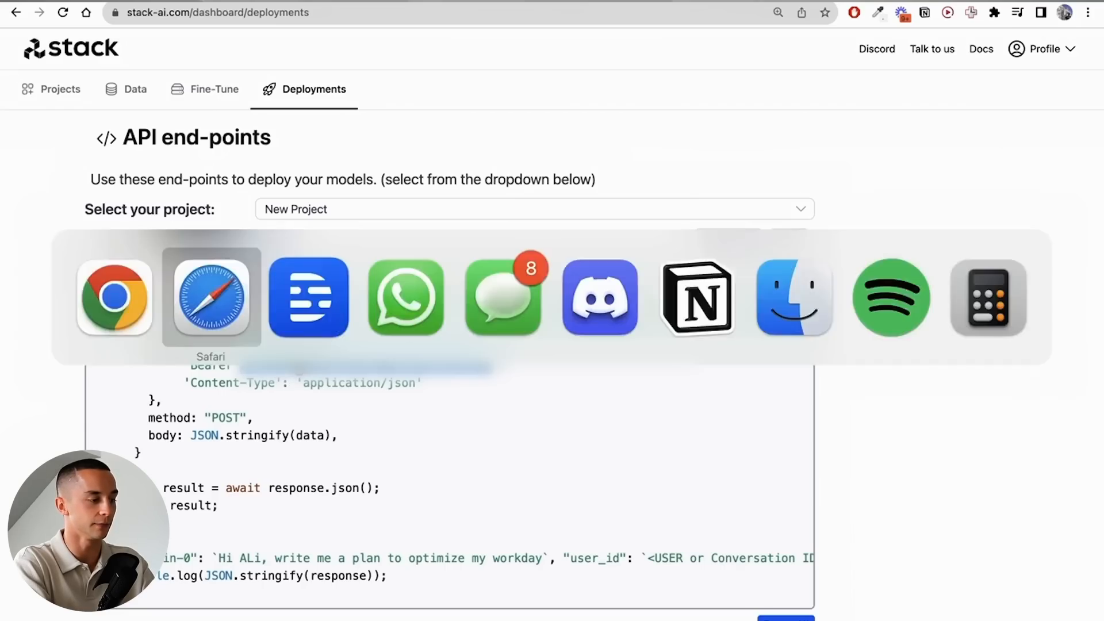
pyautogui.moveTo(419, 265); pyautogui.dragTo(647, 265)
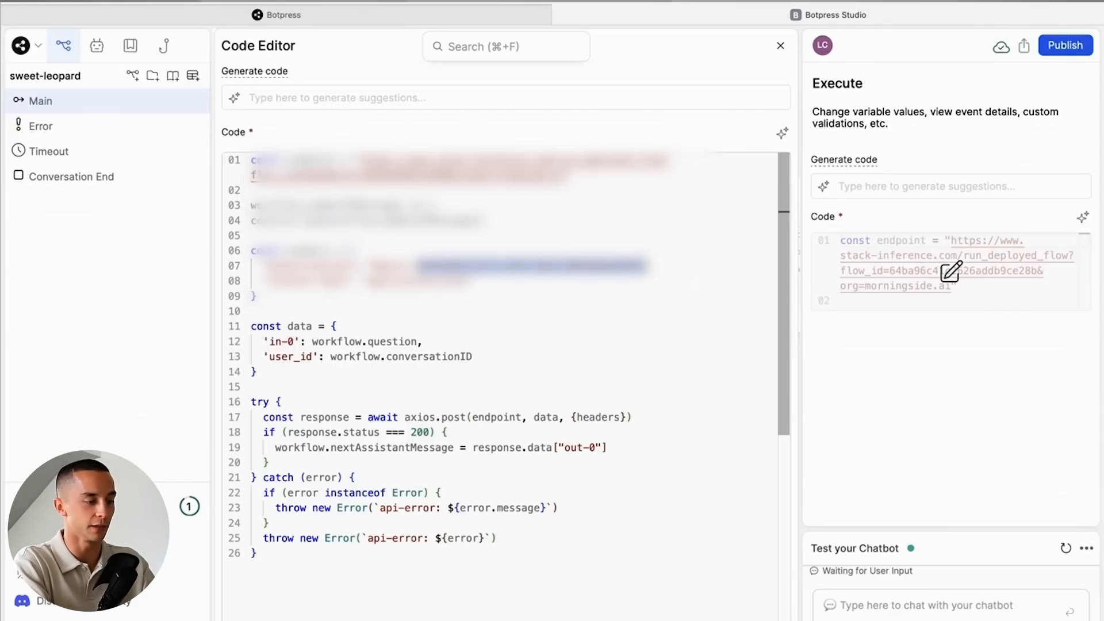
pyautogui.press('super+v')
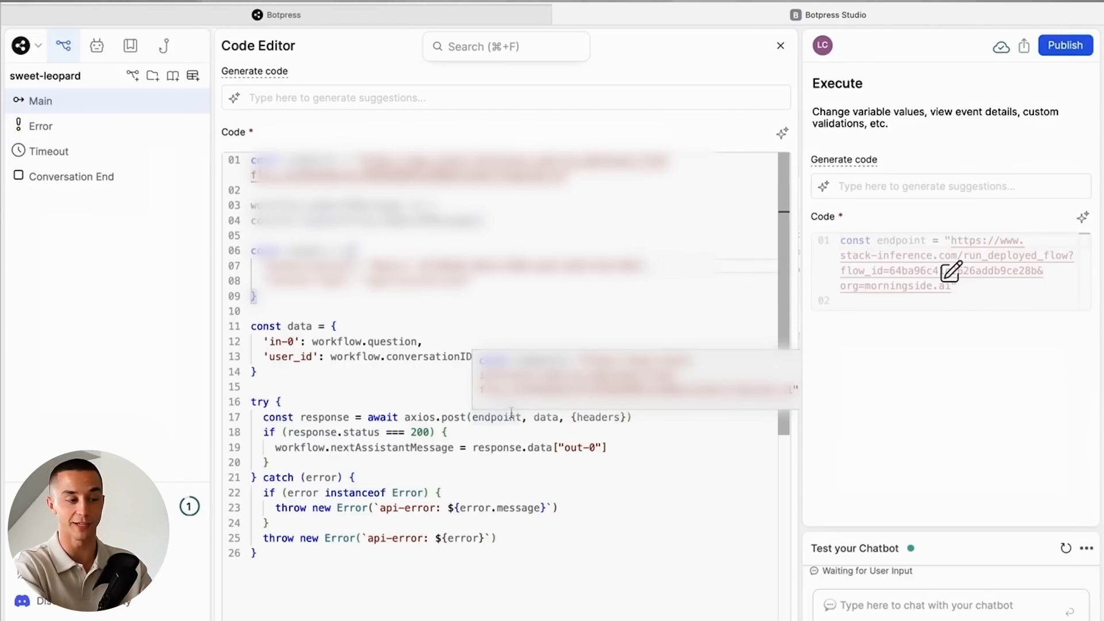
pyautogui.click(776, 47)
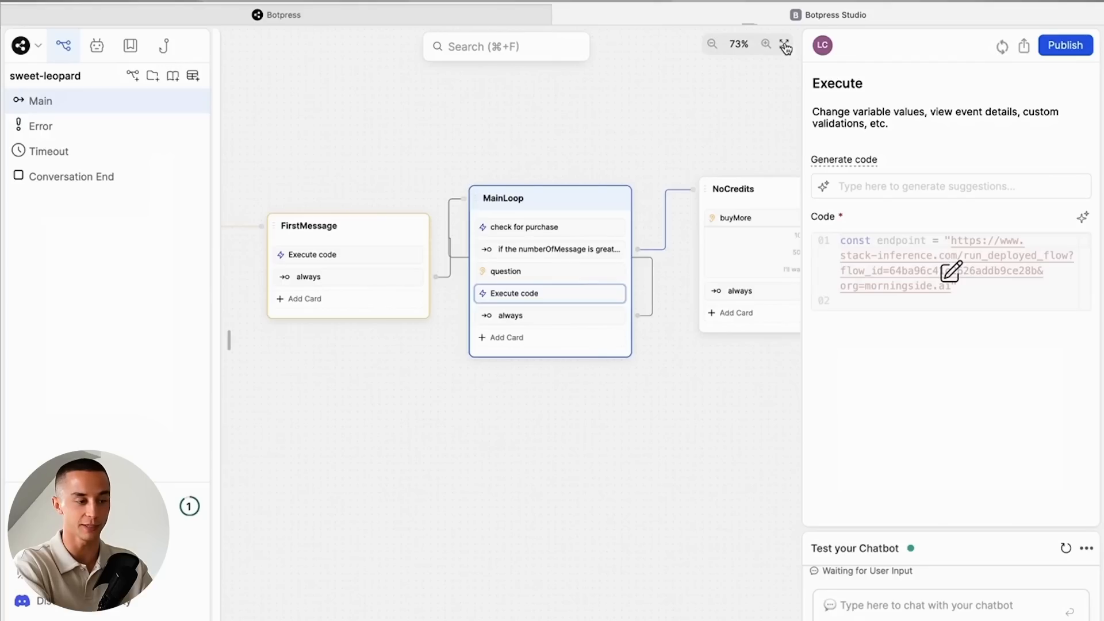
# - Restart the chatbot test conversation and ask "Hi Ali, what are you famous for?"
pyautogui.moveTo(1020, 528); pyautogui.dragTo(1017, 302)
pyautogui.click(1065, 116)
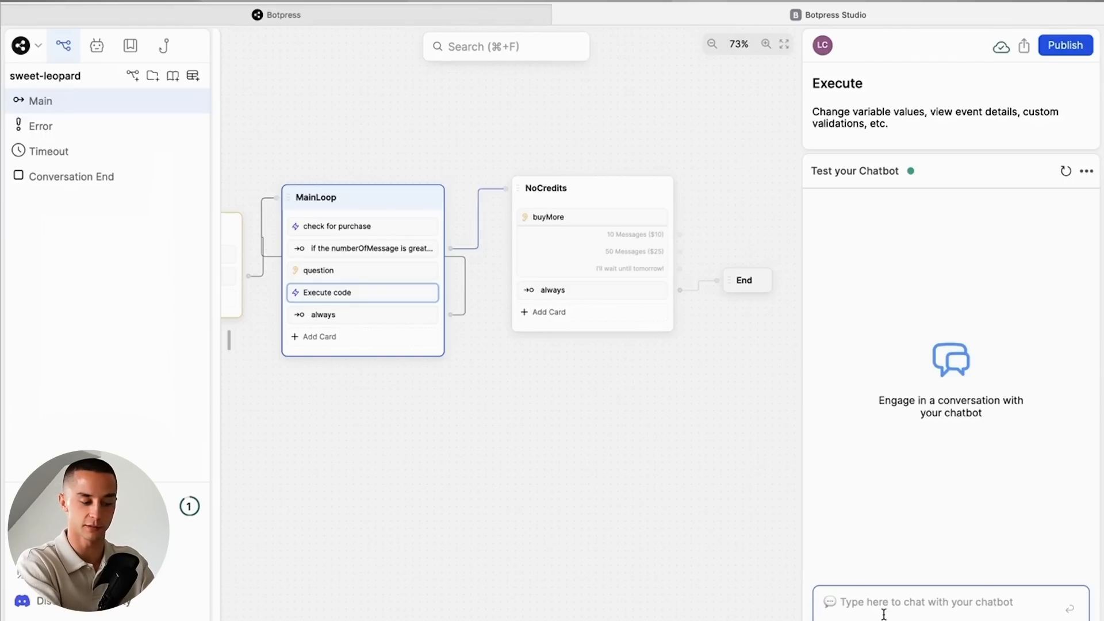
pyautogui.write('Hi Ali, what are you famous for?')
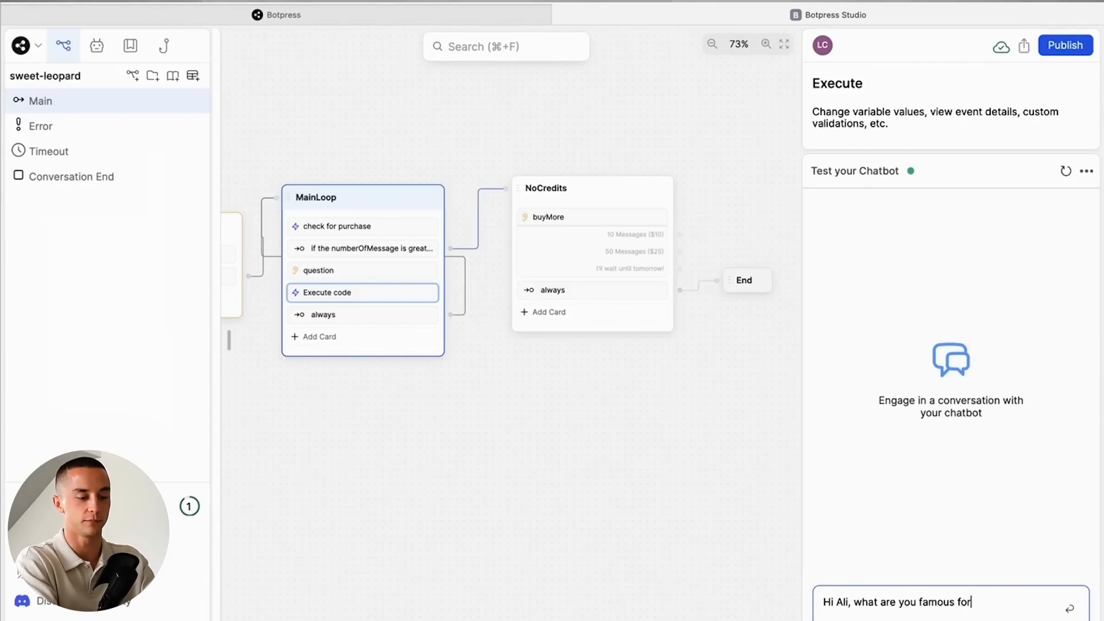
pyautogui.press('Return')
# - Ask the test chatbot "Can you help me make a better productivity routine? what is step one"
pyautogui.write('Can you help me make a better')
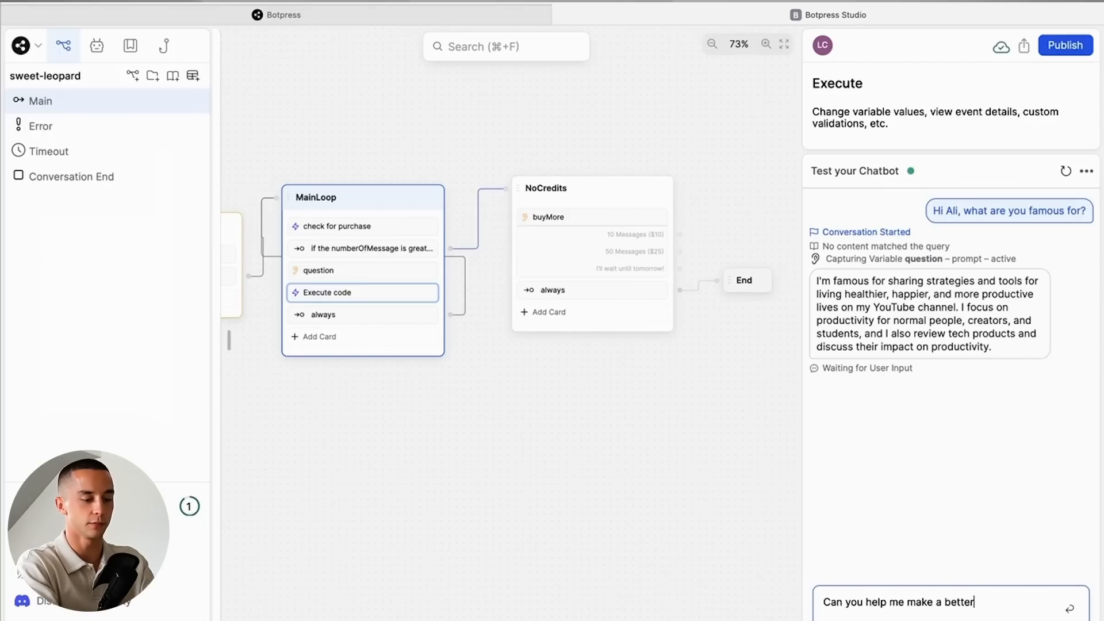
pyautogui.write(' productivity routine? what is step ')
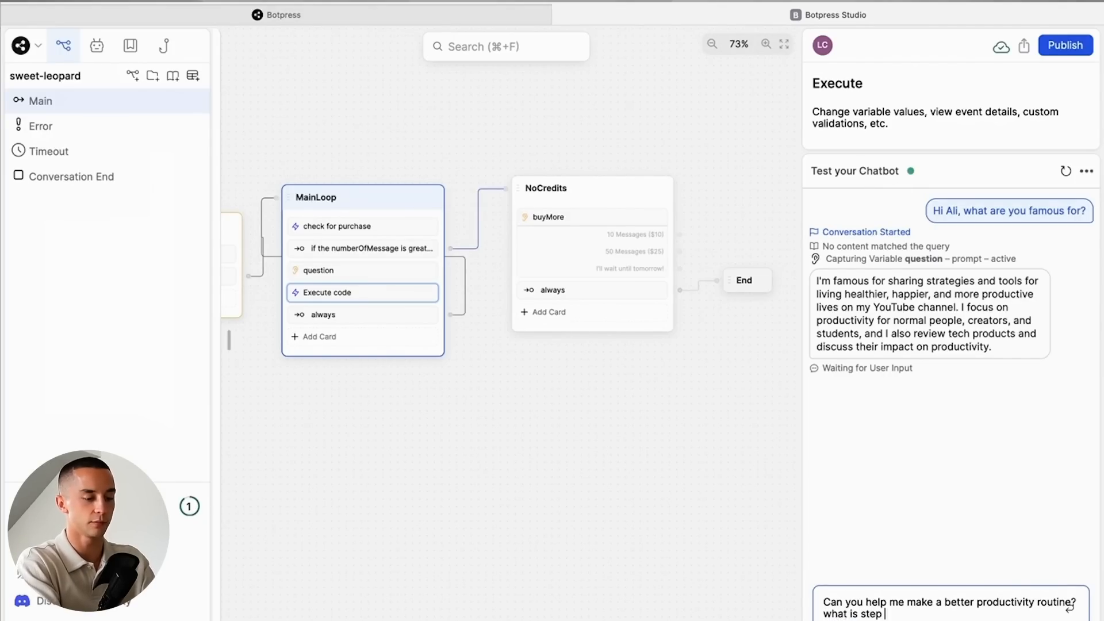
pyautogui.write('one')
pyautogui.press('Return')
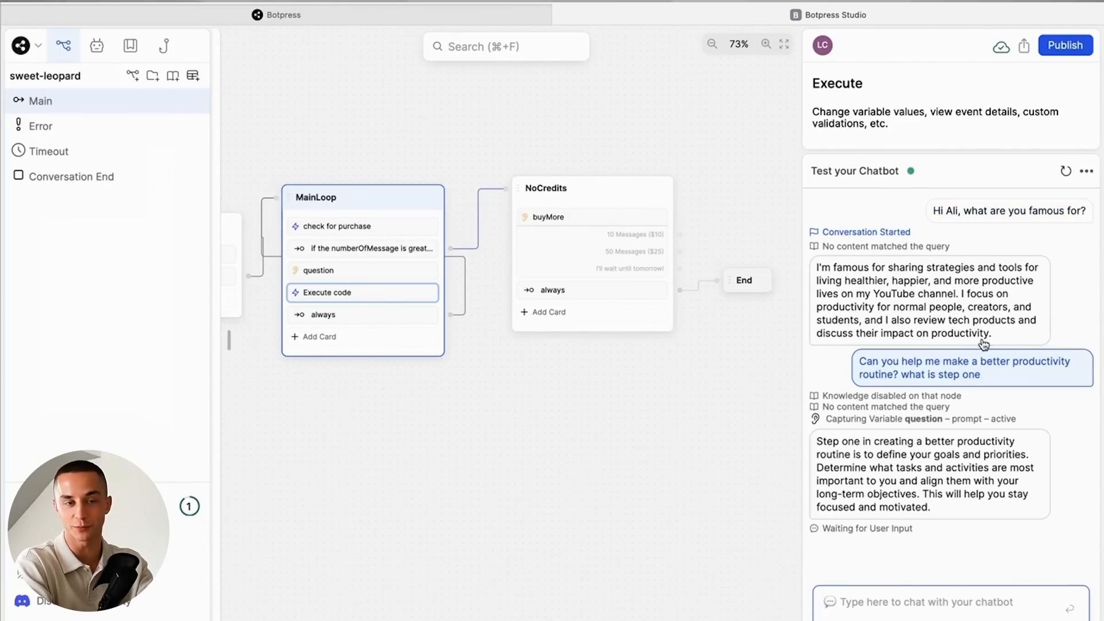
# - Change the MainLoop node's message-limit transition to the condition workflow.numberOfMessages > 2
pyautogui.moveTo(508, 450); pyautogui.dragTo(601, 411)
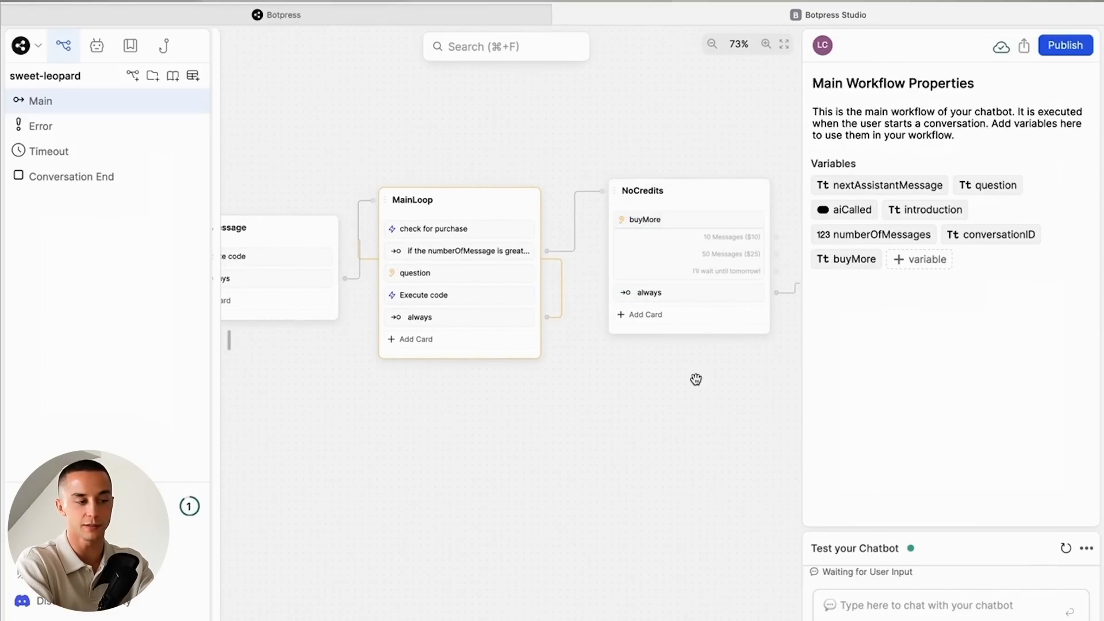
pyautogui.hscroll(2, 695, 371)
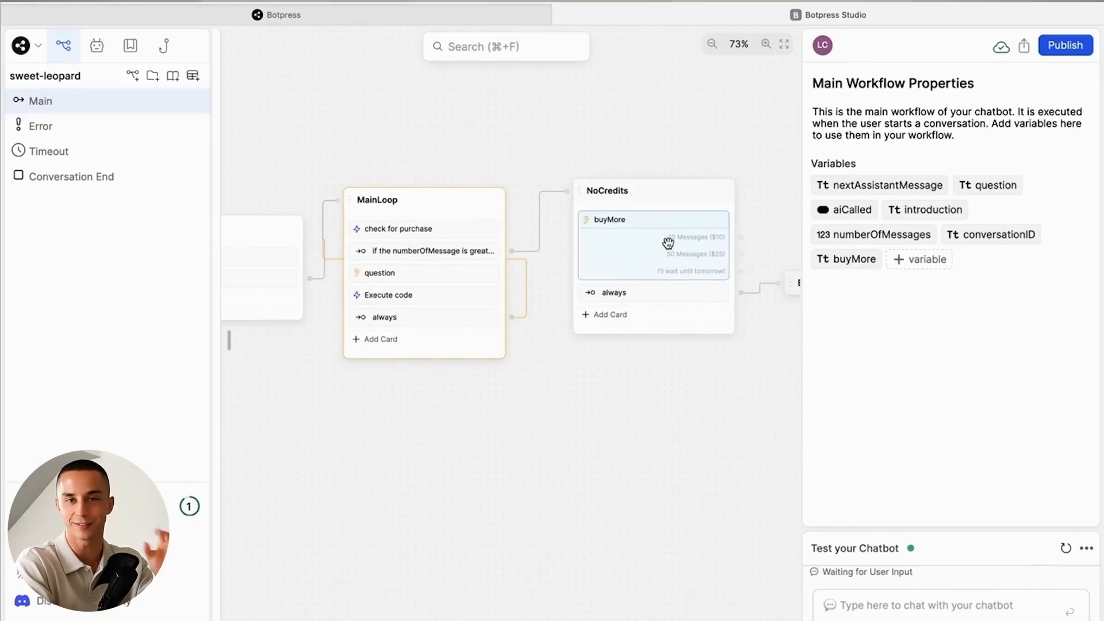
pyautogui.moveTo(433, 482); pyautogui.dragTo(524, 472)
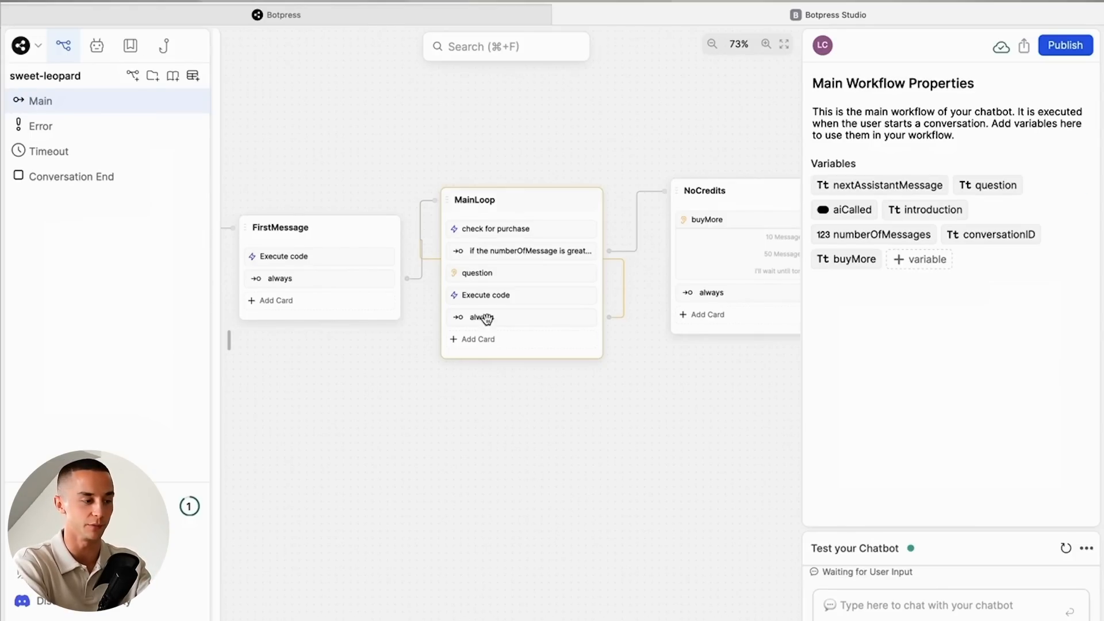
pyautogui.click(489, 250)
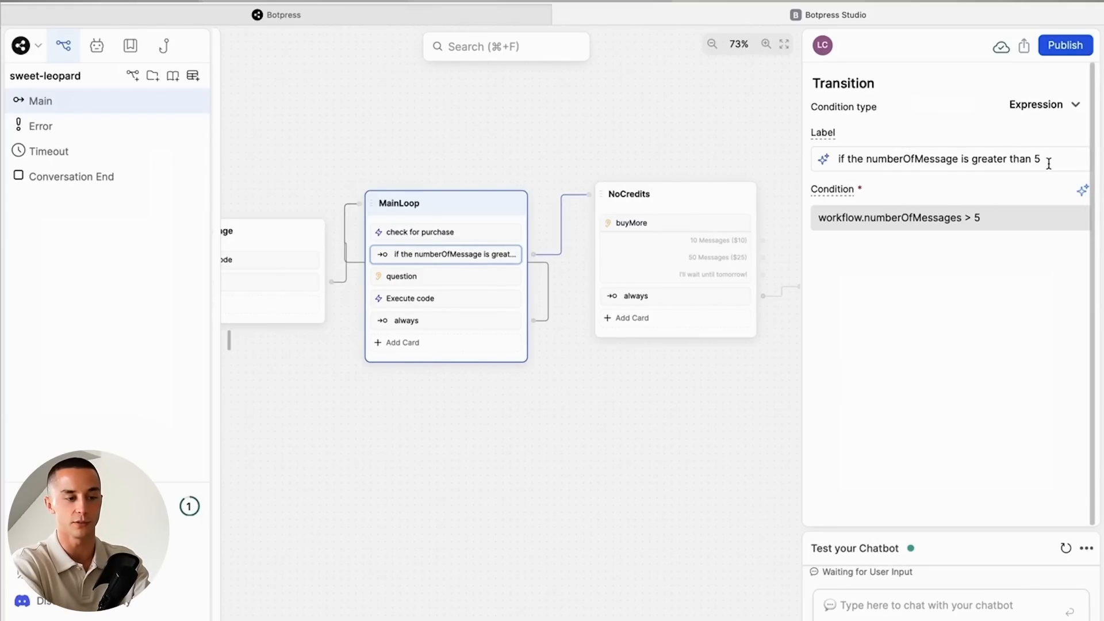
pyautogui.click(981, 218)
pyautogui.press('BackSpace')
pyautogui.write('2')
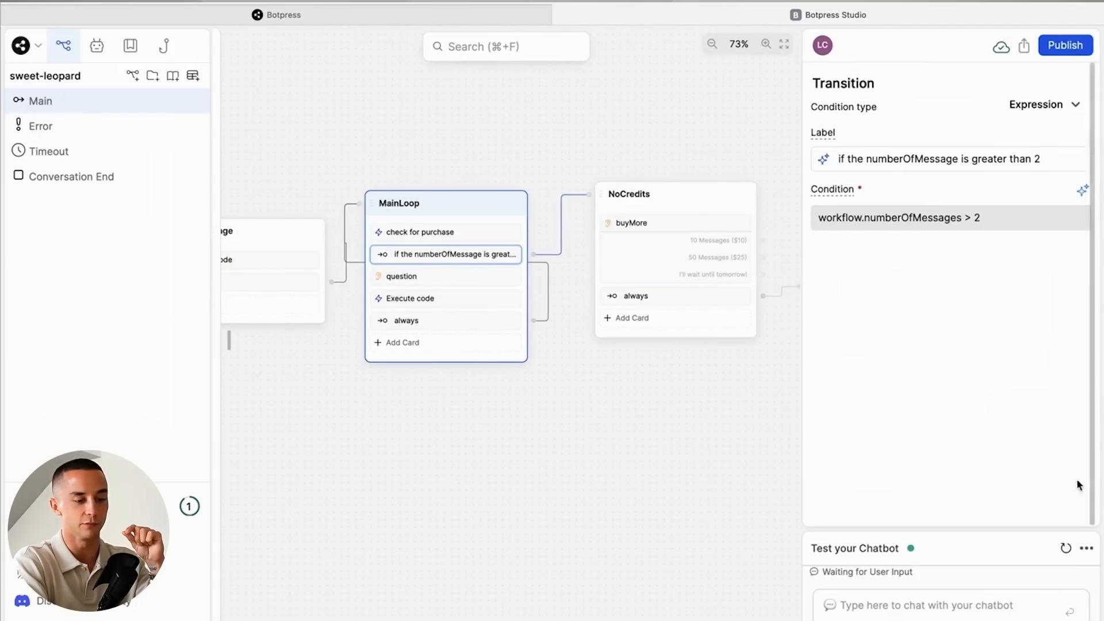
# - Restart the test conversation and send "Hi Ali" followed by "I need help with my email productivity"
pyautogui.click(1065, 548)
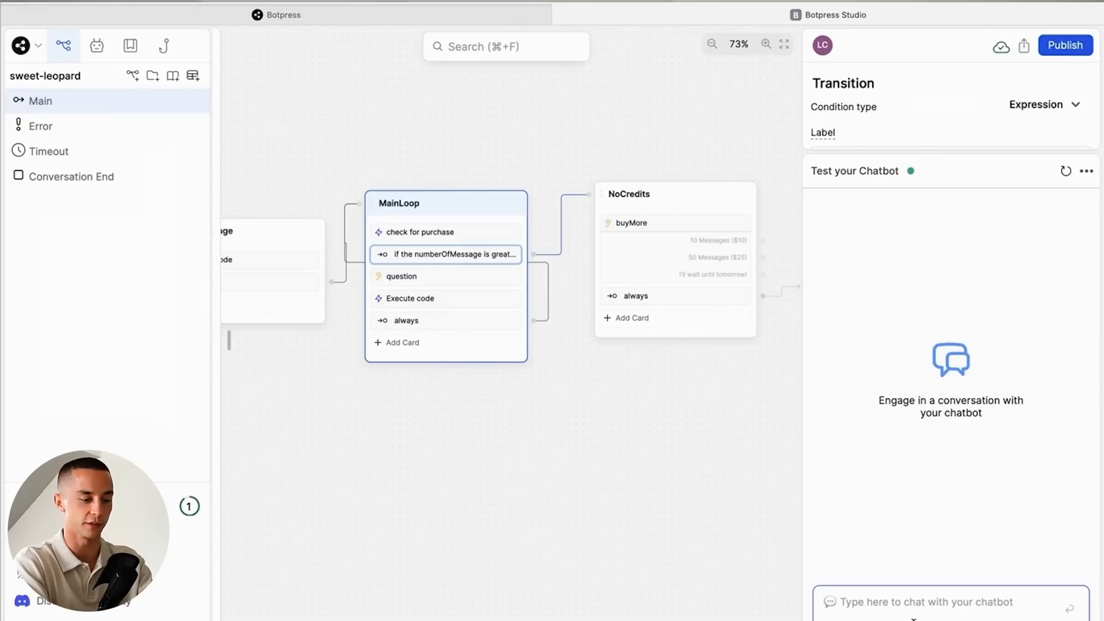
pyautogui.write('Hi Ali')
pyautogui.press('Return')
pyautogui.write('I need help with my email')
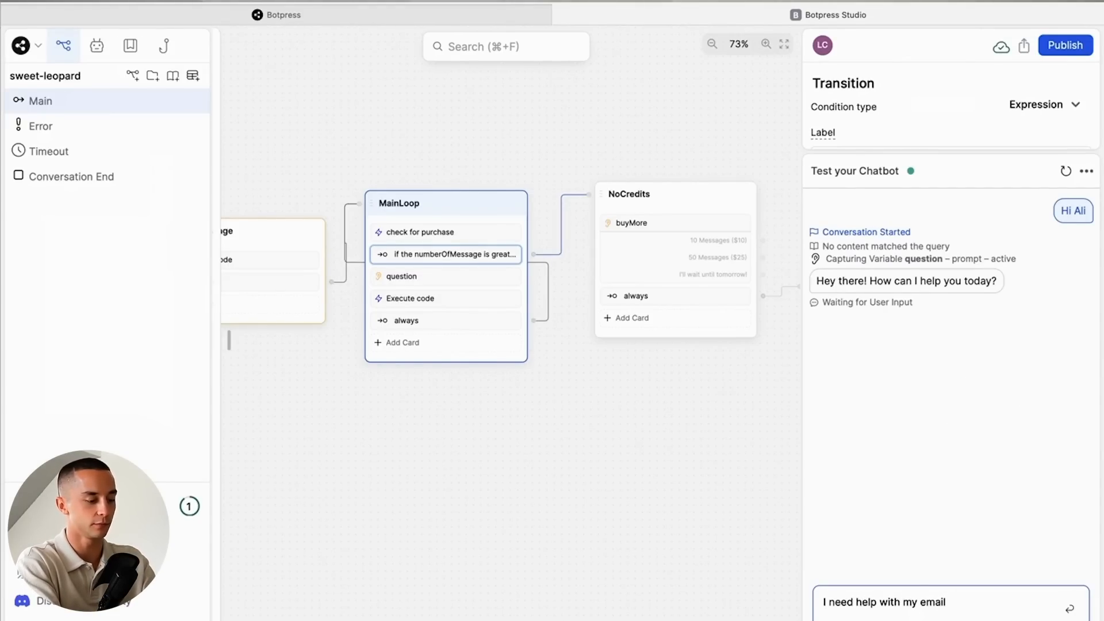
pyautogui.write(' producitv')
pyautogui.press('BackSpace')
pyautogui.press('BackSpace')
pyautogui.press('BackSpace')
pyautogui.write('tivity')
pyautogui.press('Return')
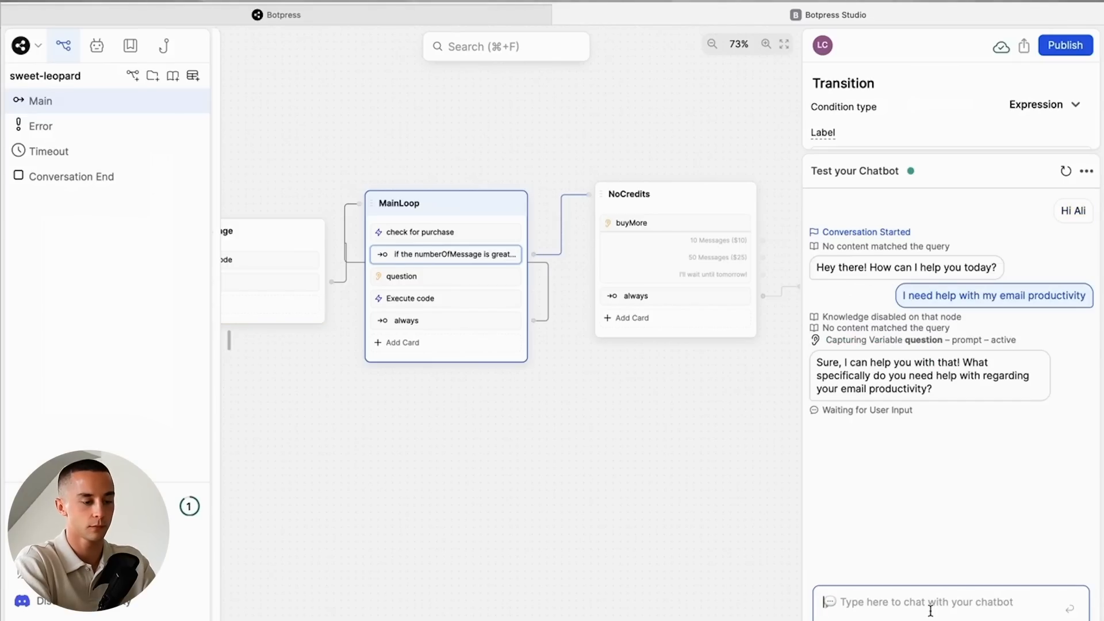
# - Send "I am wasting too much time in my inbox!" to the test chatbot and choose the 10 Messages ($10) option
pyautogui.write('I am wasting too much time')
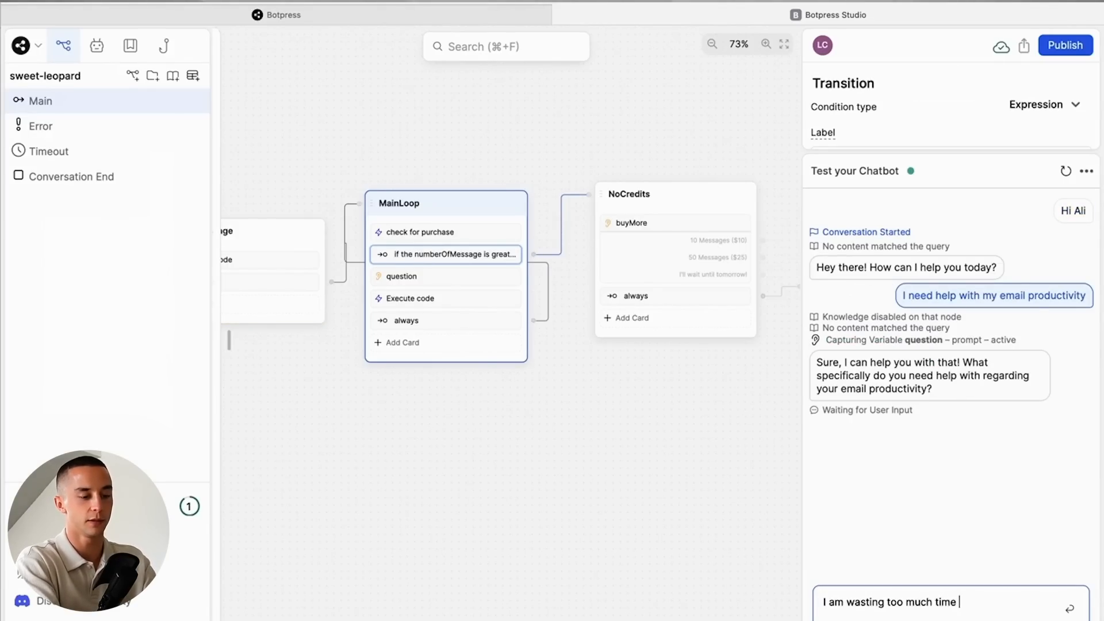
pyautogui.write(' in my inbox!')
pyautogui.press('Return')
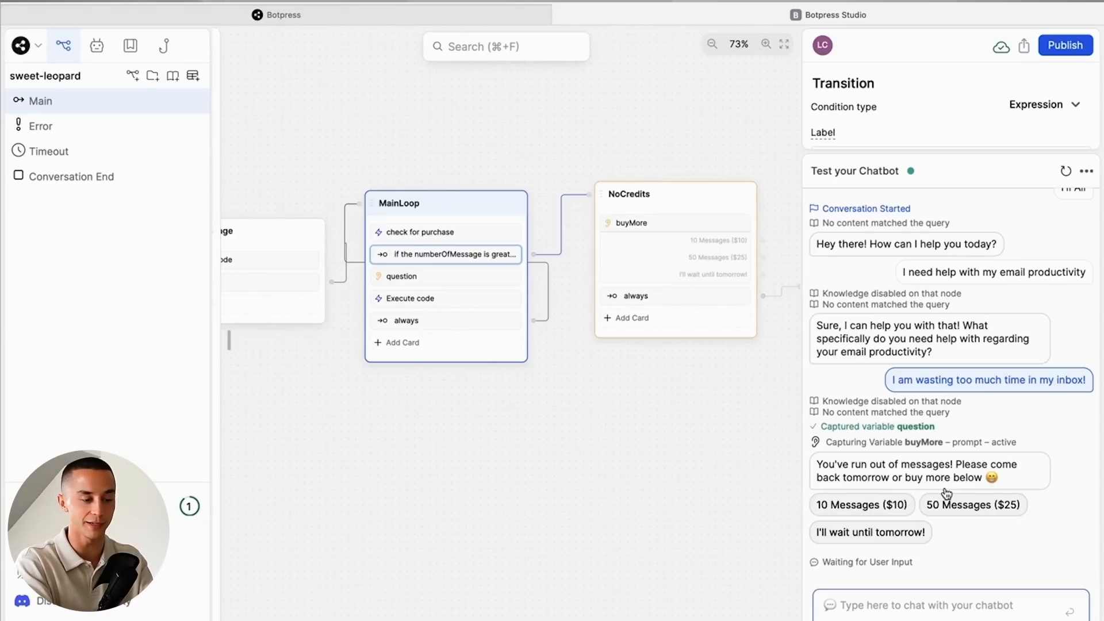
pyautogui.click(880, 513)
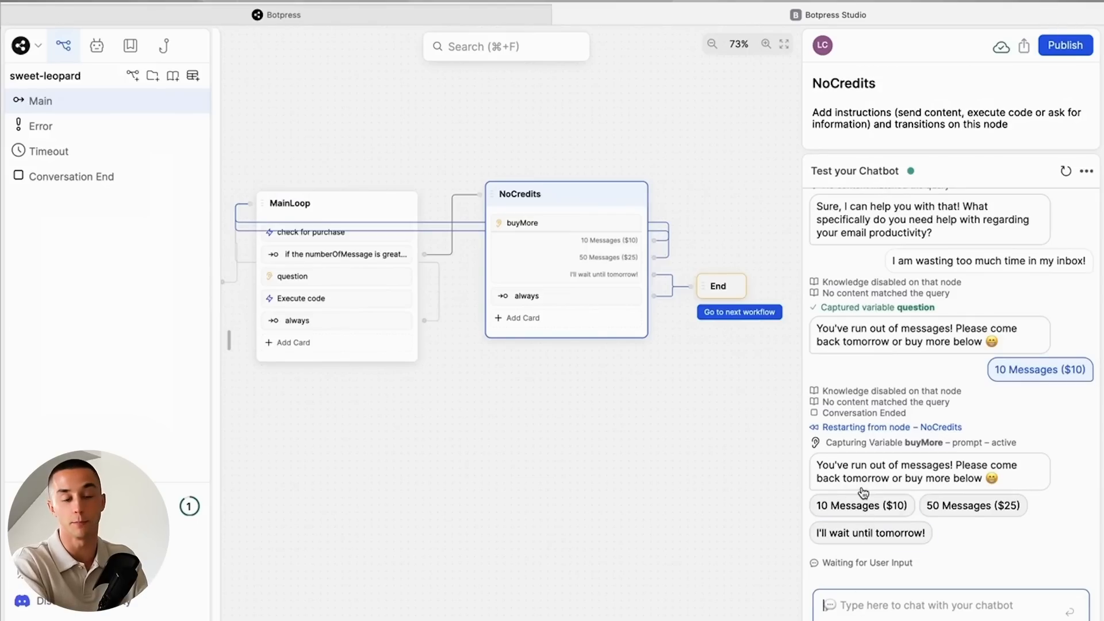
pyautogui.click(862, 507)
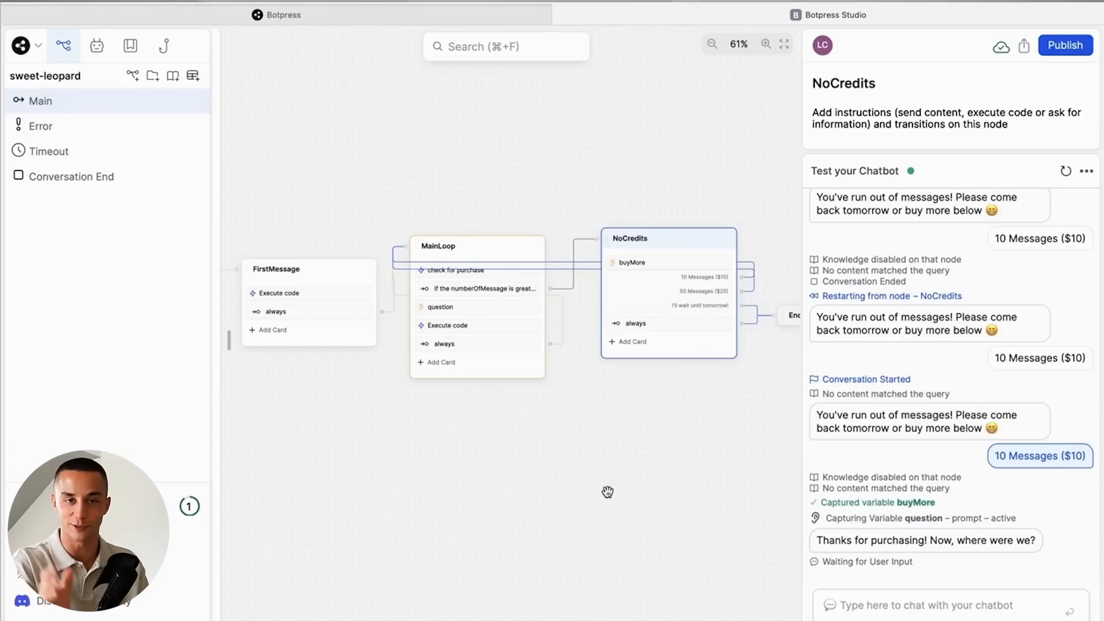
# - Publish the chatbot and review AliChat's Webchat integration settings, including the general fields, bot information and features
pyautogui.click(1070, 45)
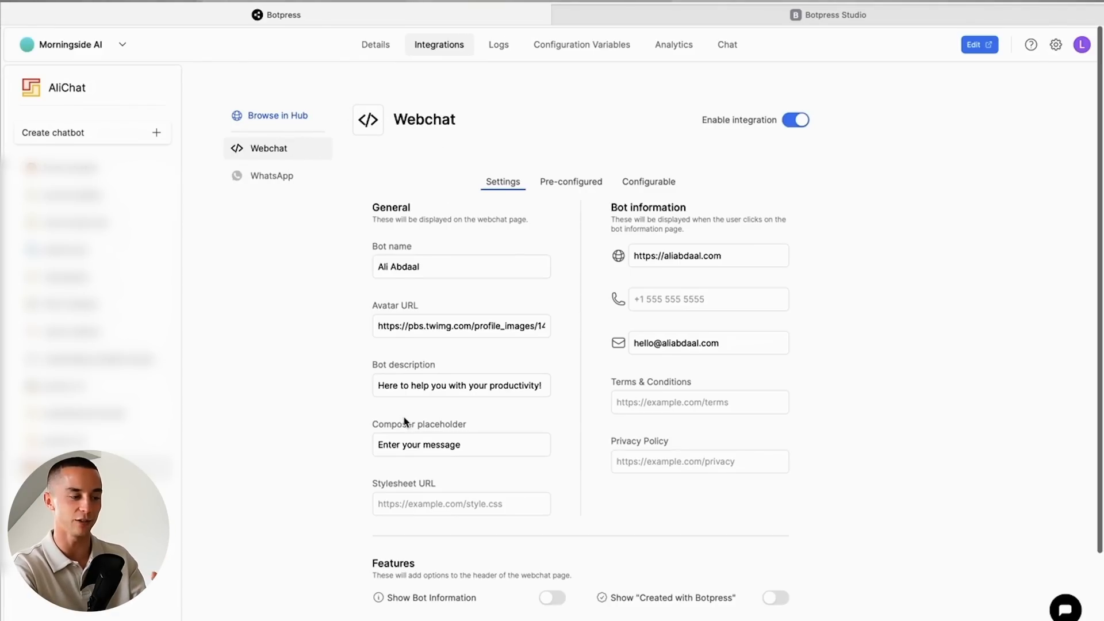
pyautogui.scroll(-3, 489, 223)
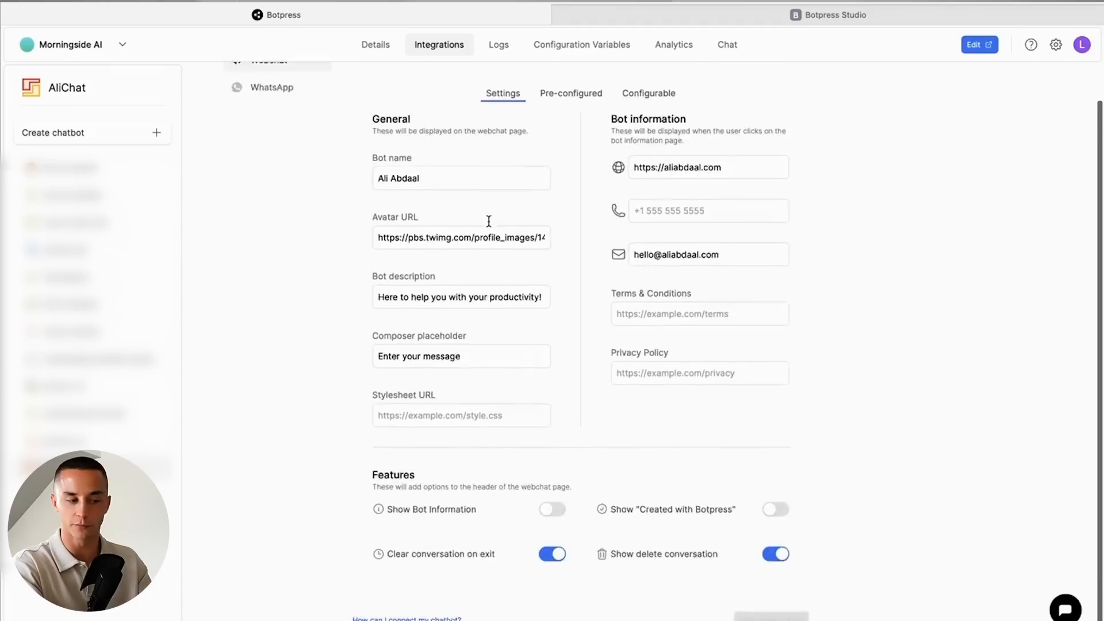
pyautogui.scroll(1, 488, 221)
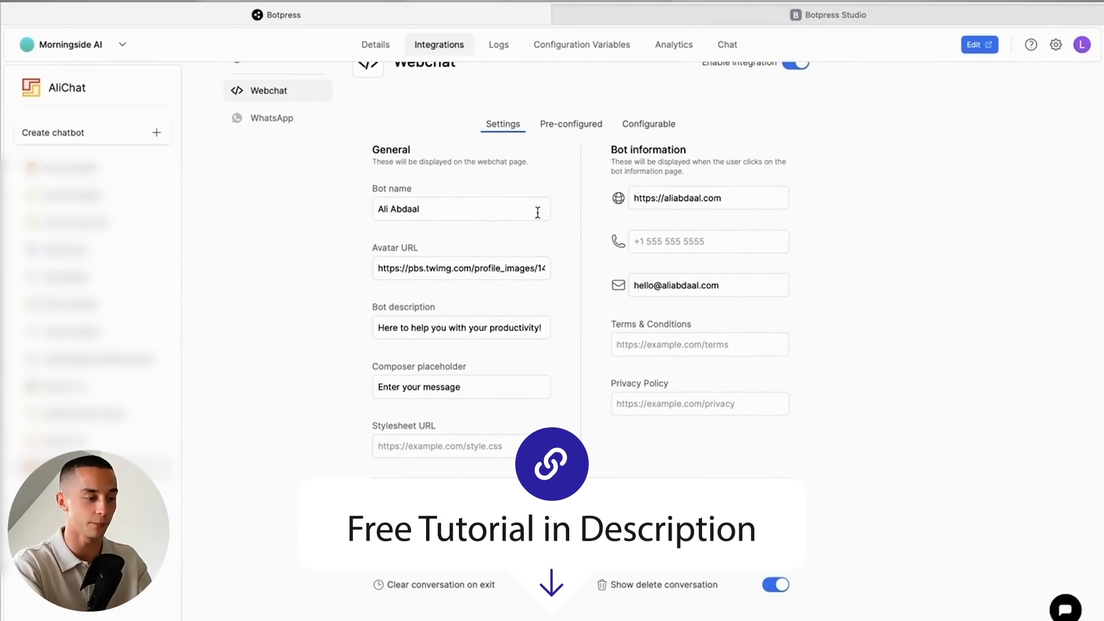
pyautogui.scroll(2, 538, 212)
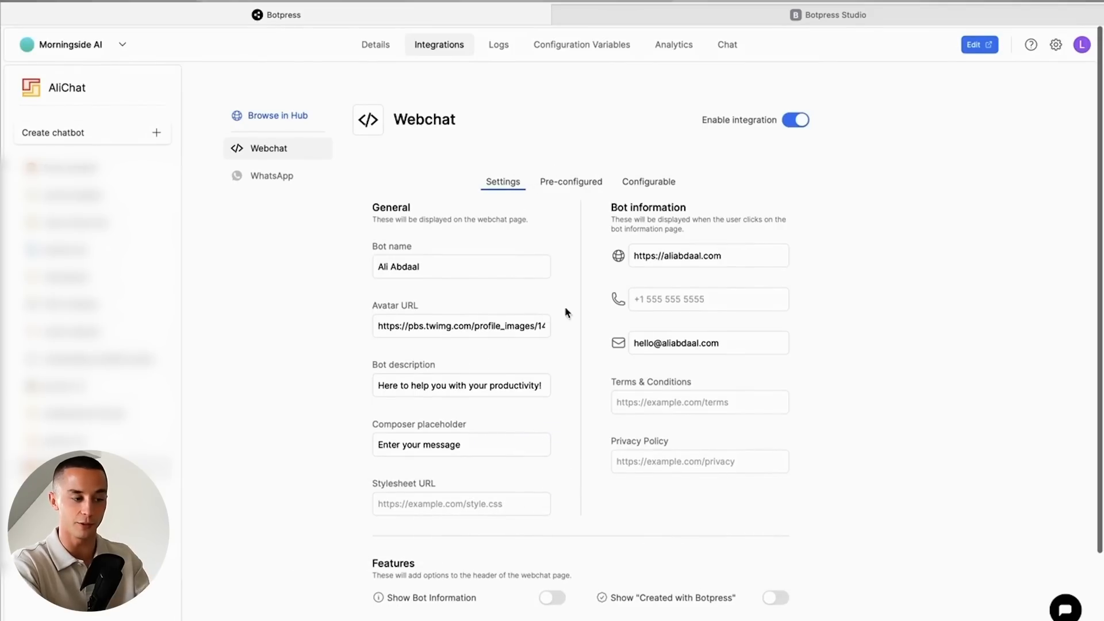
pyautogui.scroll(-2, 644, 281)
pyautogui.scroll(2, 782, 340)
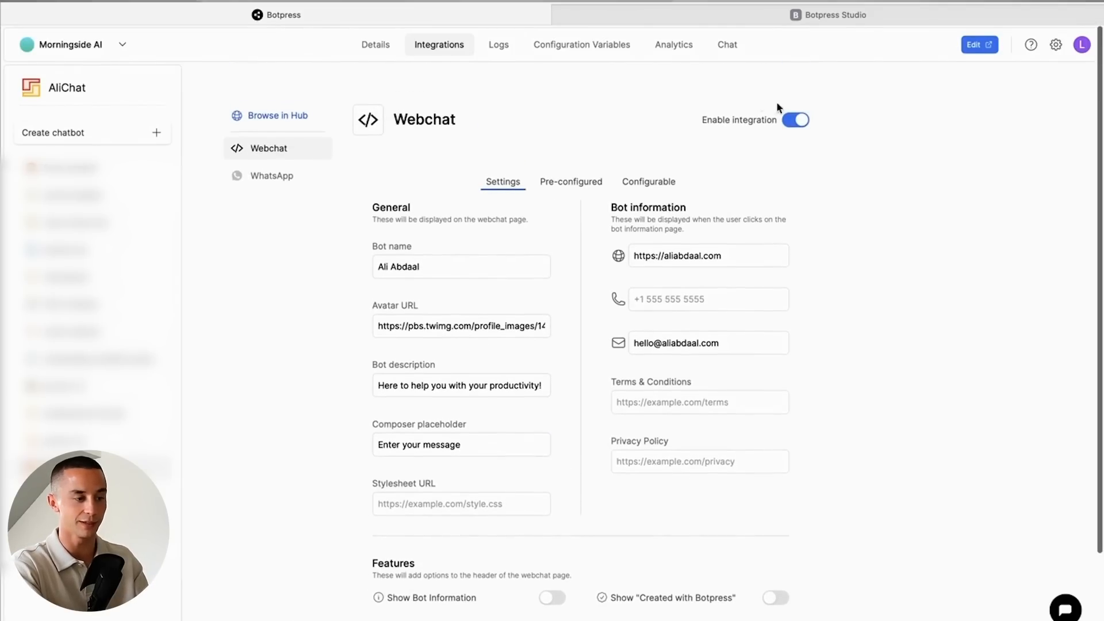
# - Copy the shareable URL from the Webchat's pre-configured options and open a new browser tab for it
pyautogui.click(572, 182)
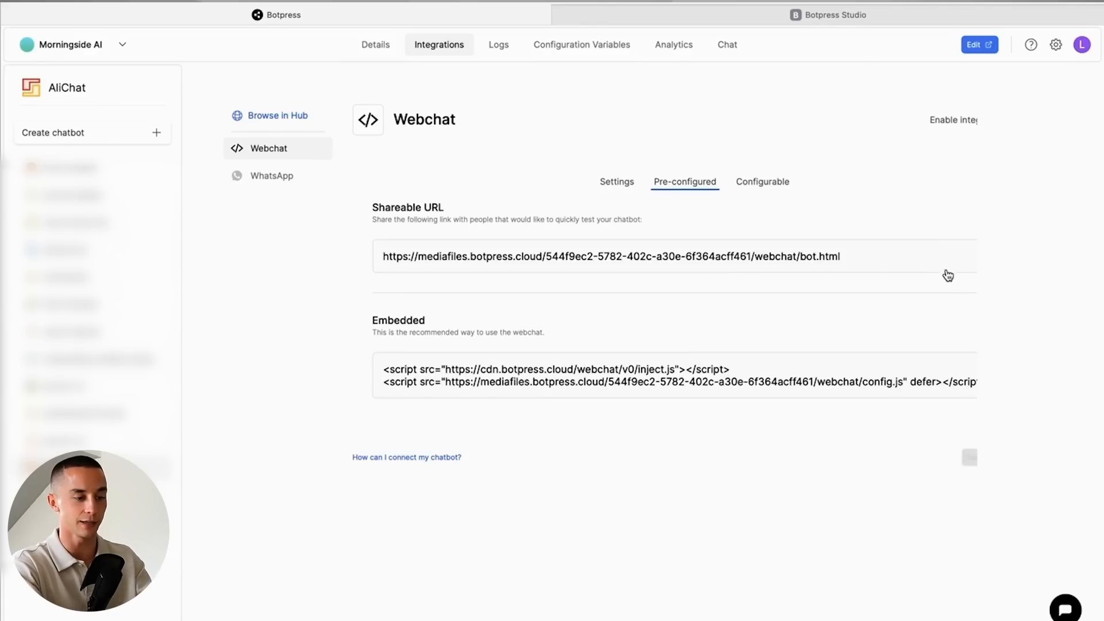
pyautogui.click(970, 267)
pyautogui.press('super+t')
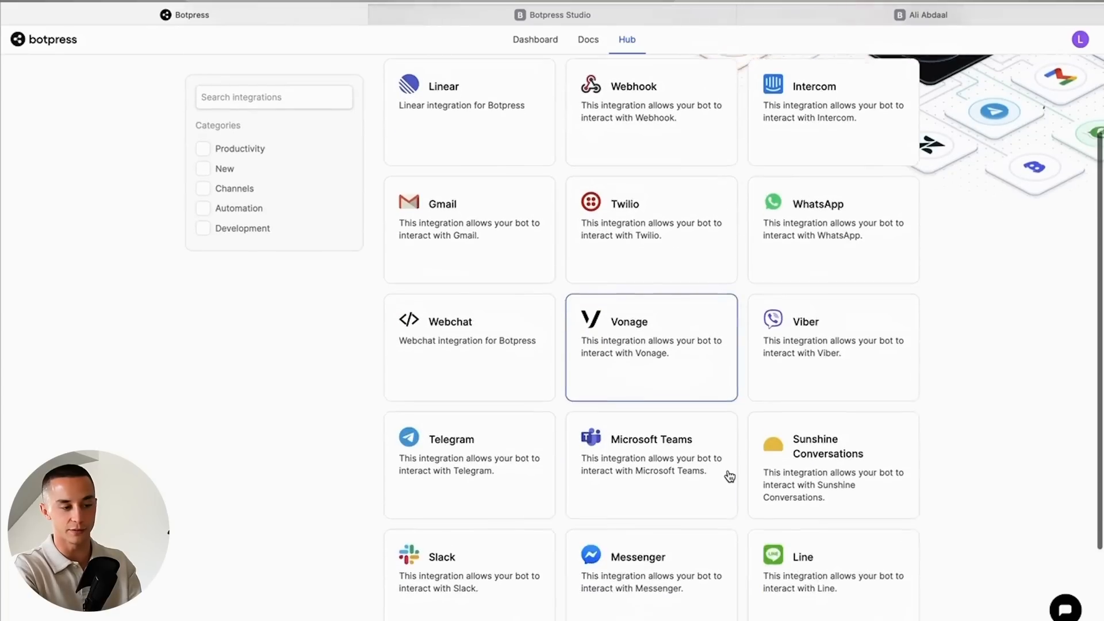
# - Look through the chatbot integrations offered in the Botpress Hub, such as WhatsApp and Telegram
pyautogui.scroll(2, 727, 476)
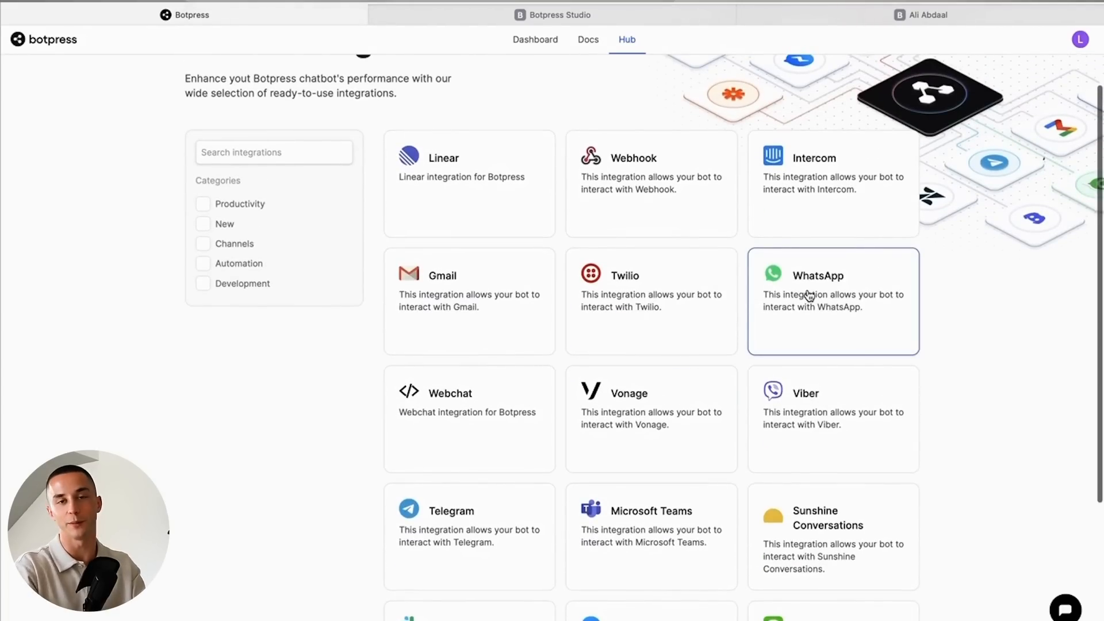